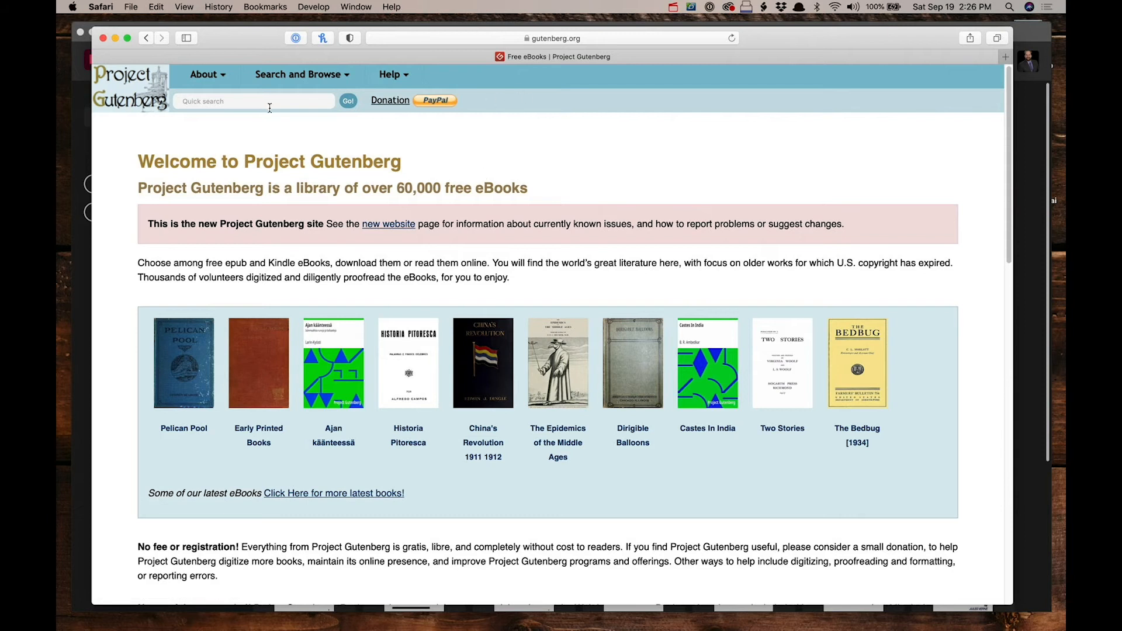
# Step: Open The Adventures of Tom Sawyer from Project Gutenberg's frequently downloaded list in its Plain Text UTF-8 format
pyautogui.moveTo(298, 74)
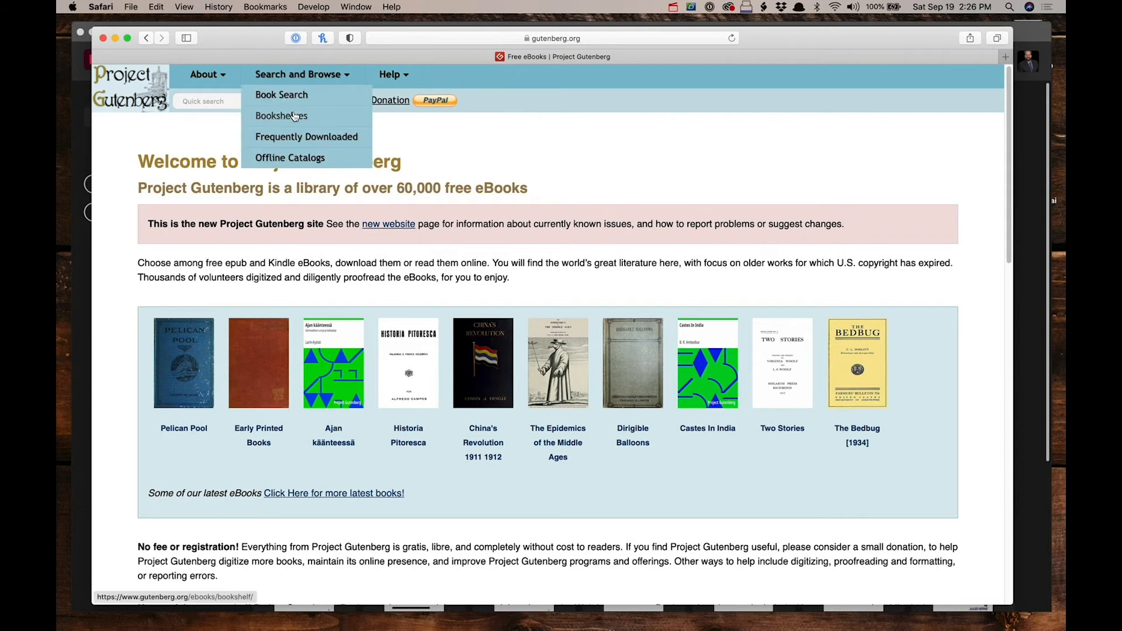
pyautogui.click(294, 139)
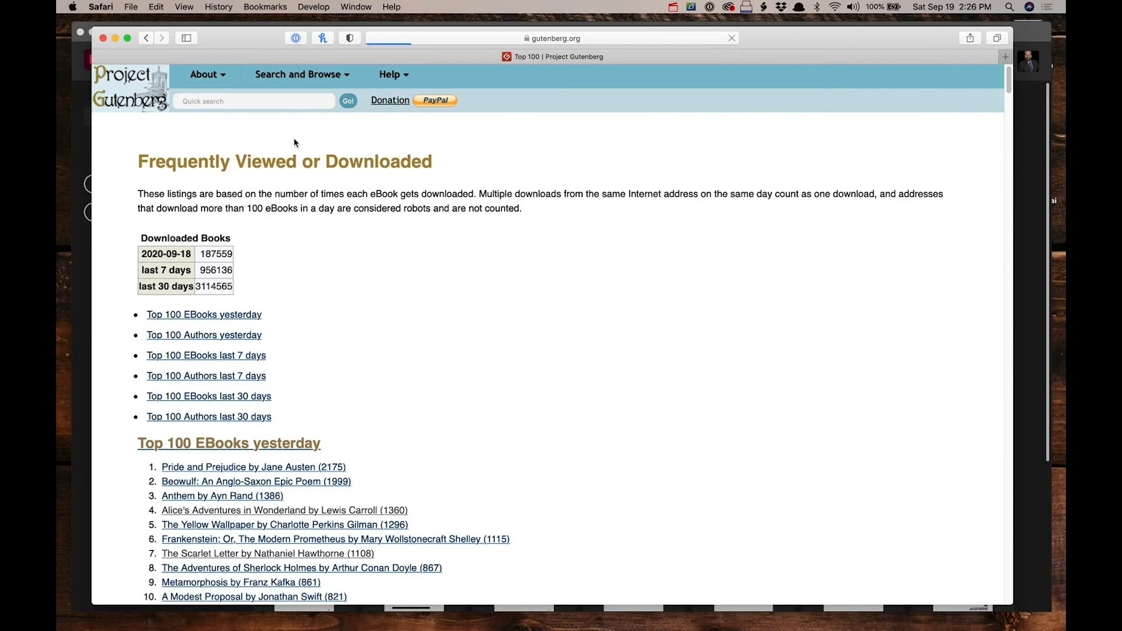
pyautogui.scroll(-5, 363, 351)
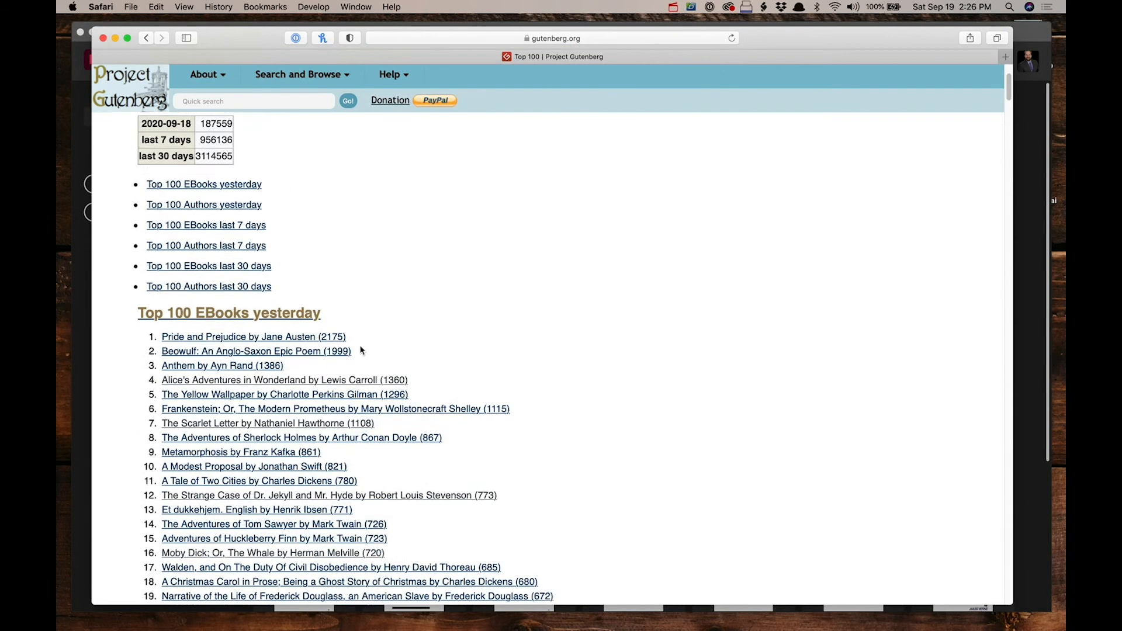
pyautogui.scroll(-1, 381, 365)
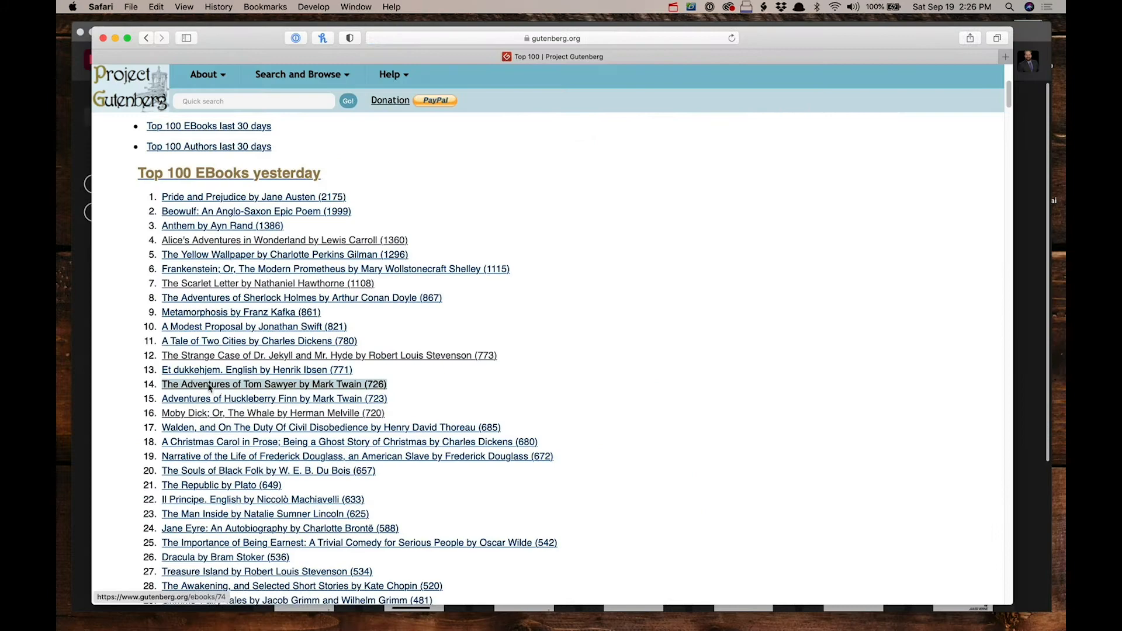
pyautogui.click(245, 395)
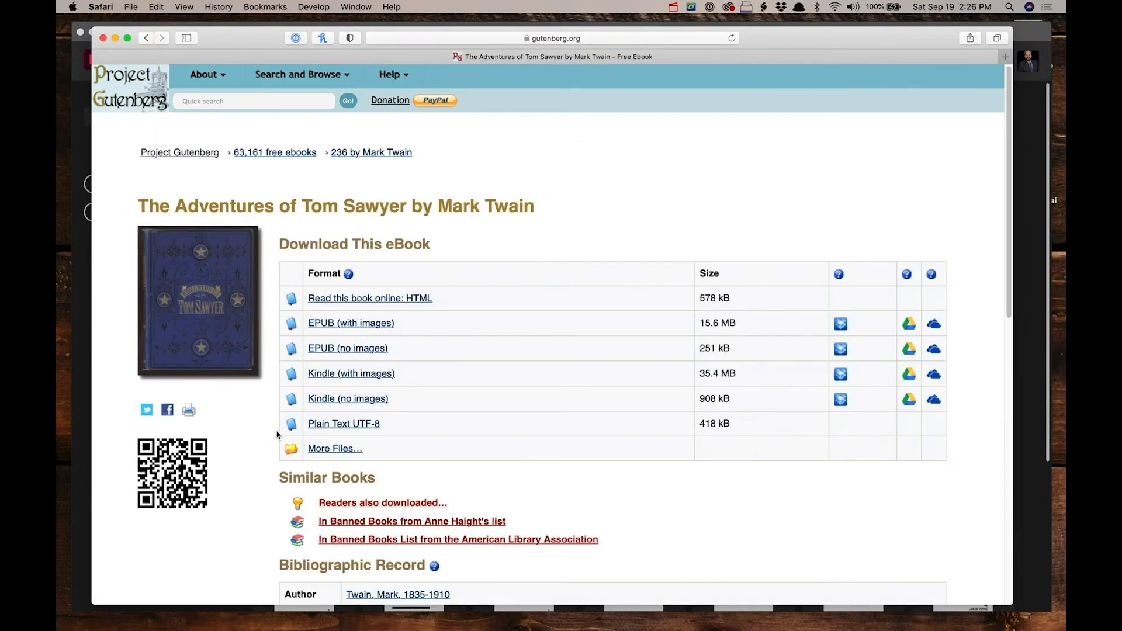
pyautogui.click(338, 424)
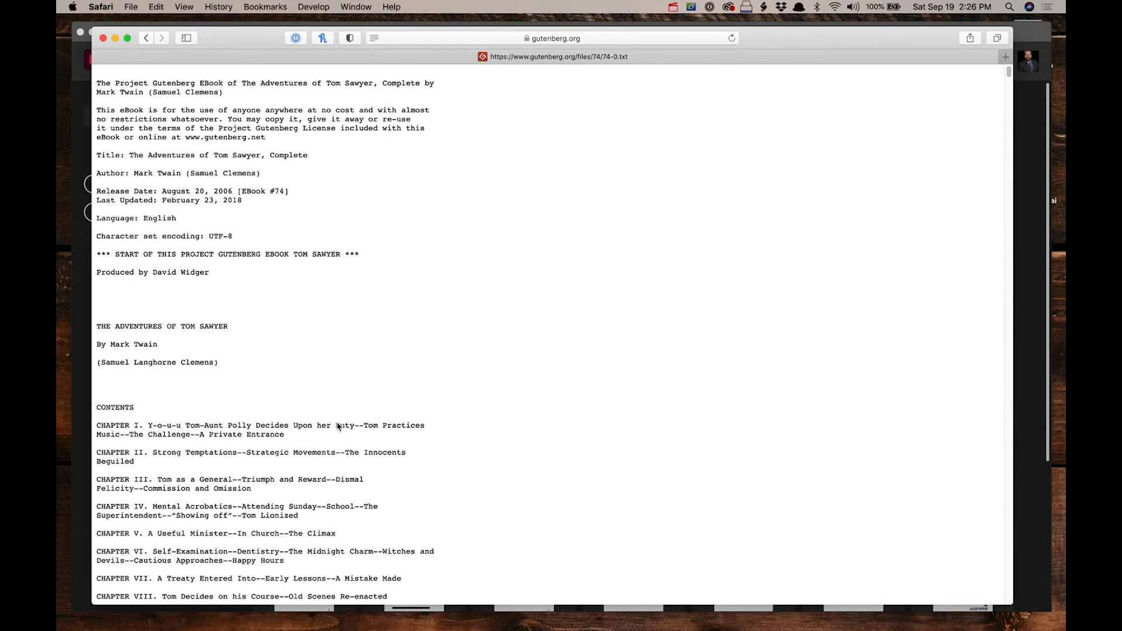
# Step: Select the book text from Chapter I through the end of Chapter II
pyautogui.scroll(-10, 380, 447)
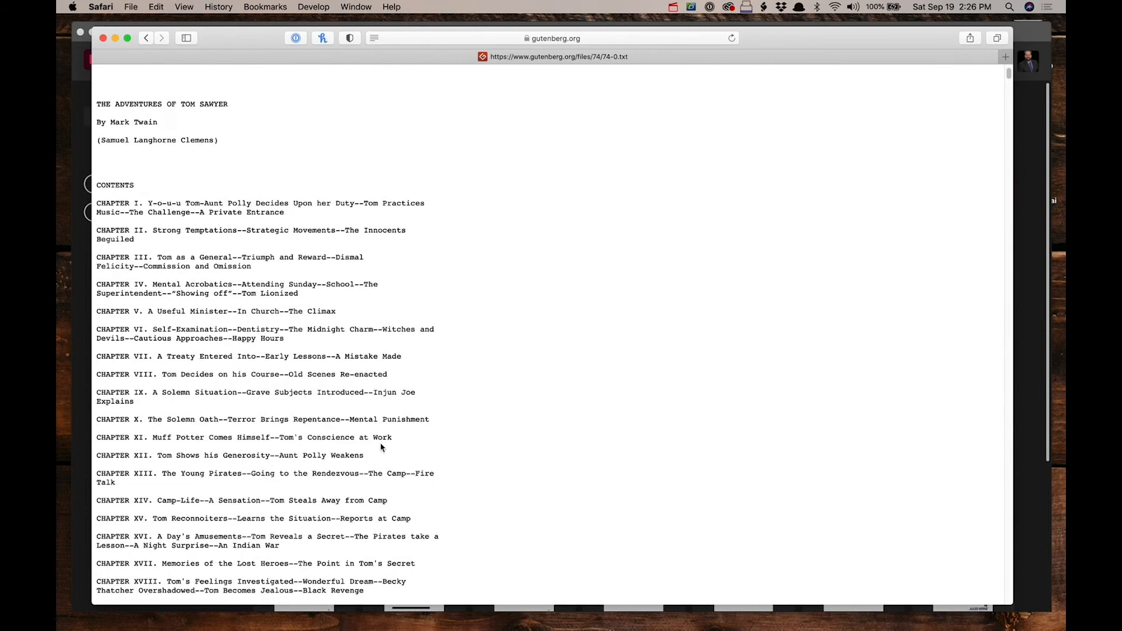
pyautogui.scroll(-15, 381, 447)
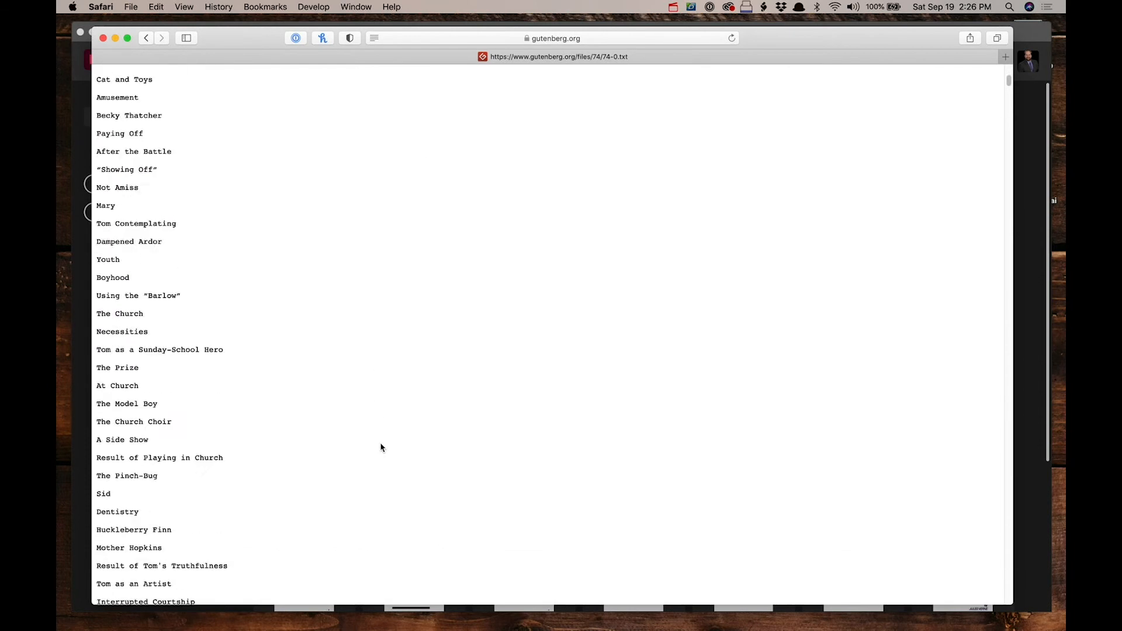
pyautogui.scroll(-20, 380, 448)
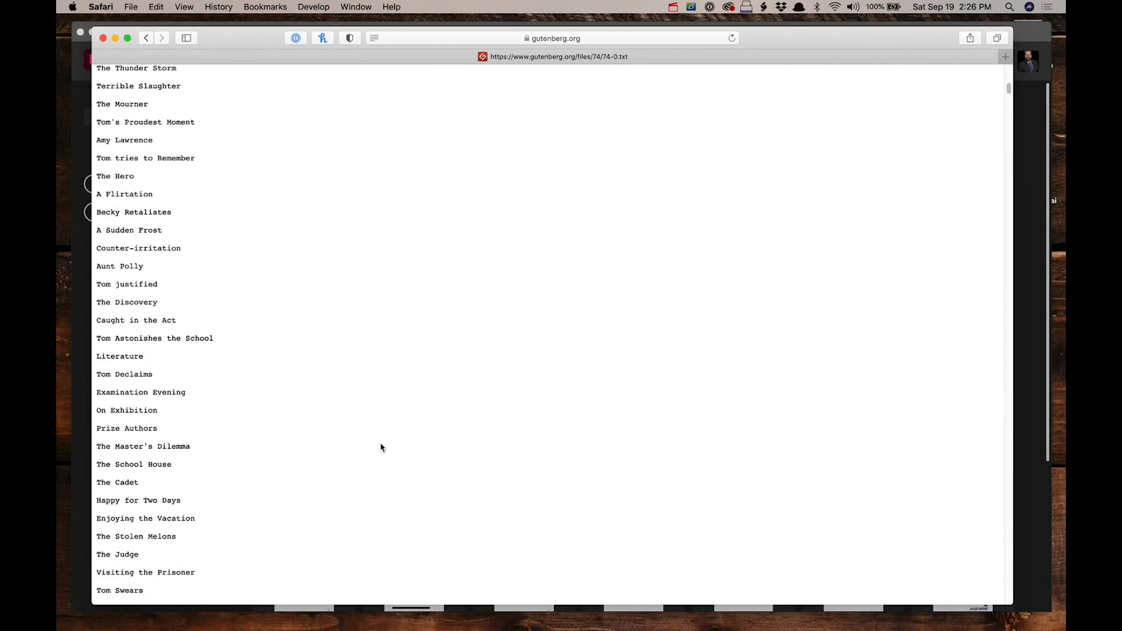
pyautogui.scroll(-20, 381, 447)
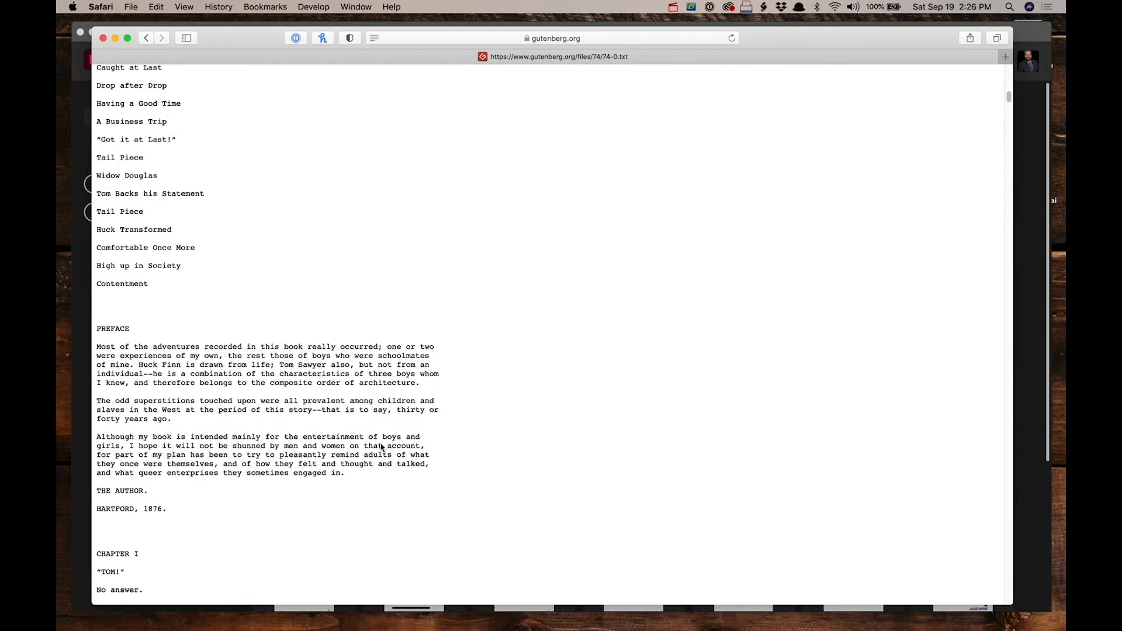
pyautogui.scroll(-5, 201, 371)
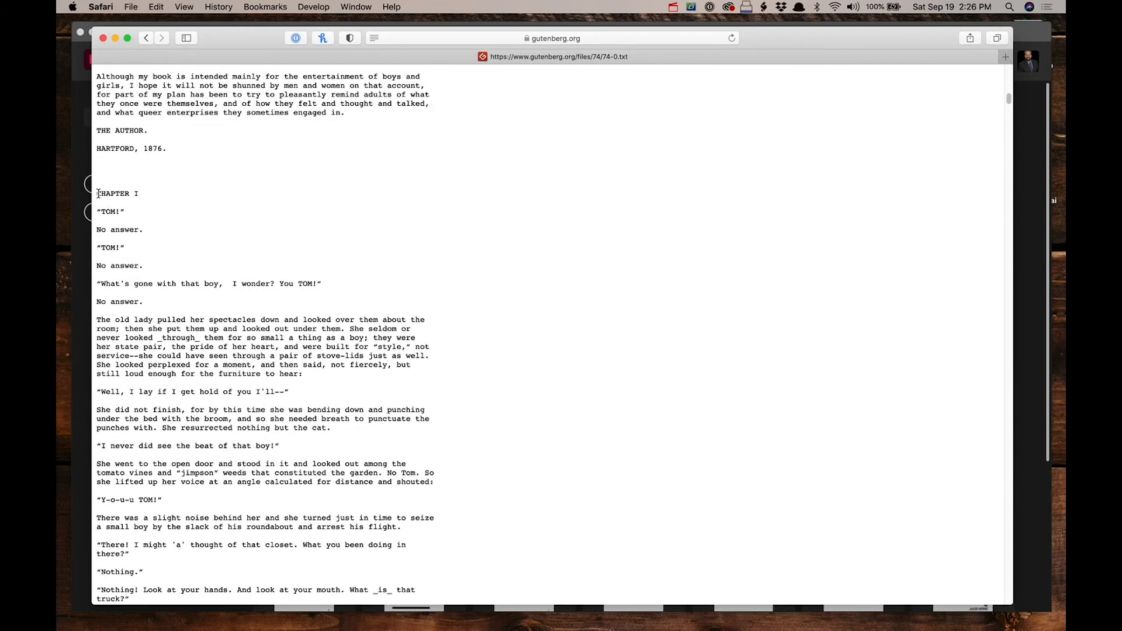
pyautogui.scroll(-20, 266, 385)
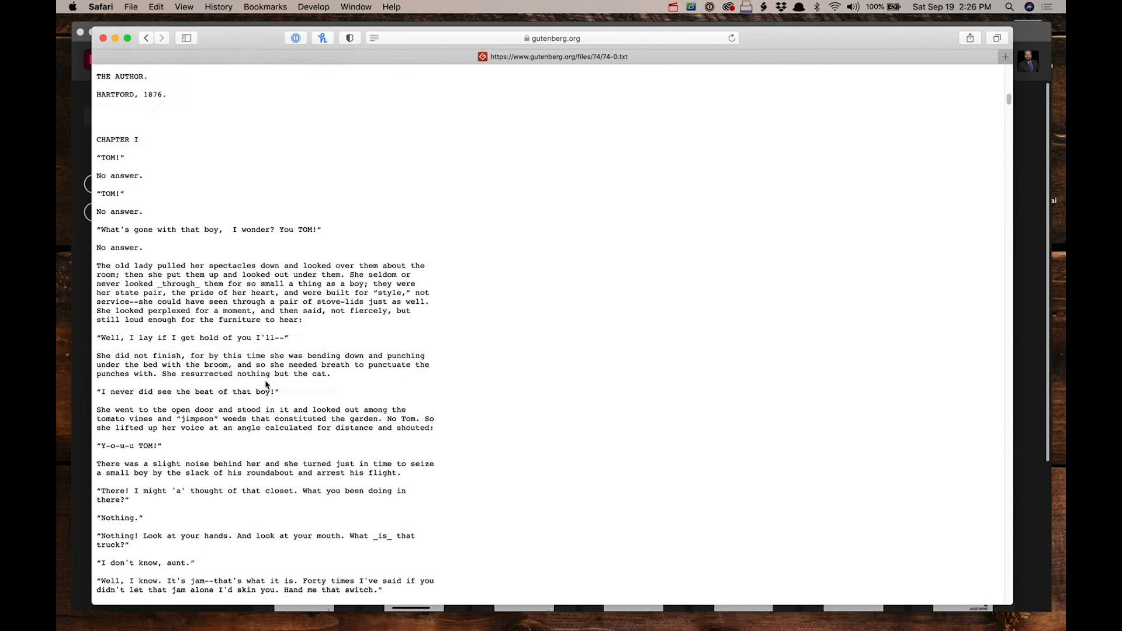
pyautogui.scroll(-20, 266, 385)
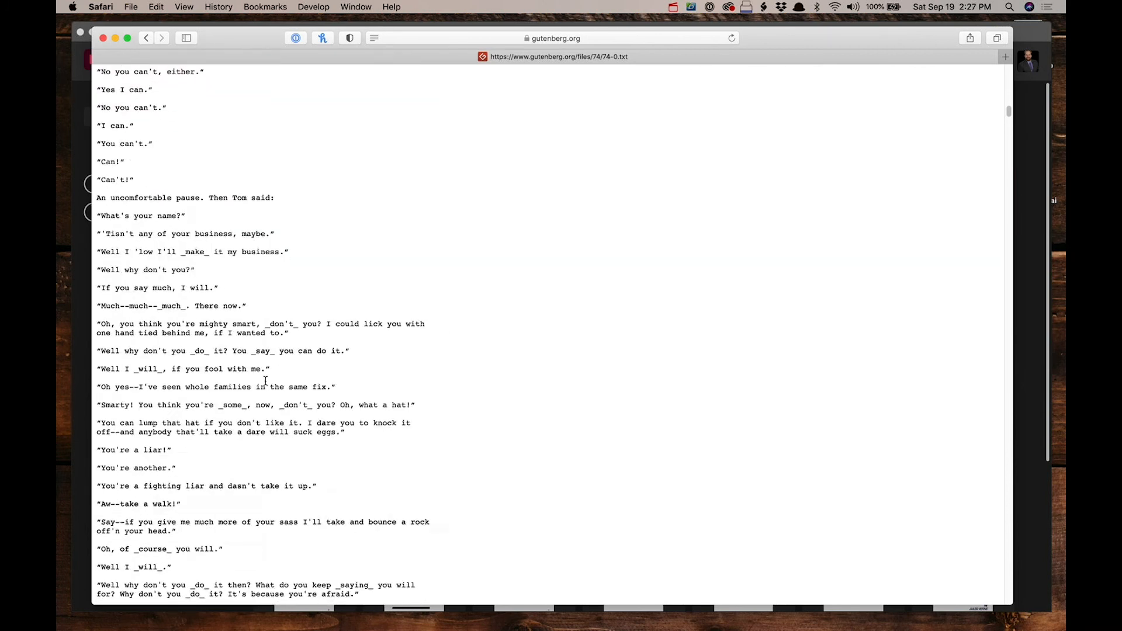
pyautogui.scroll(-20, 266, 382)
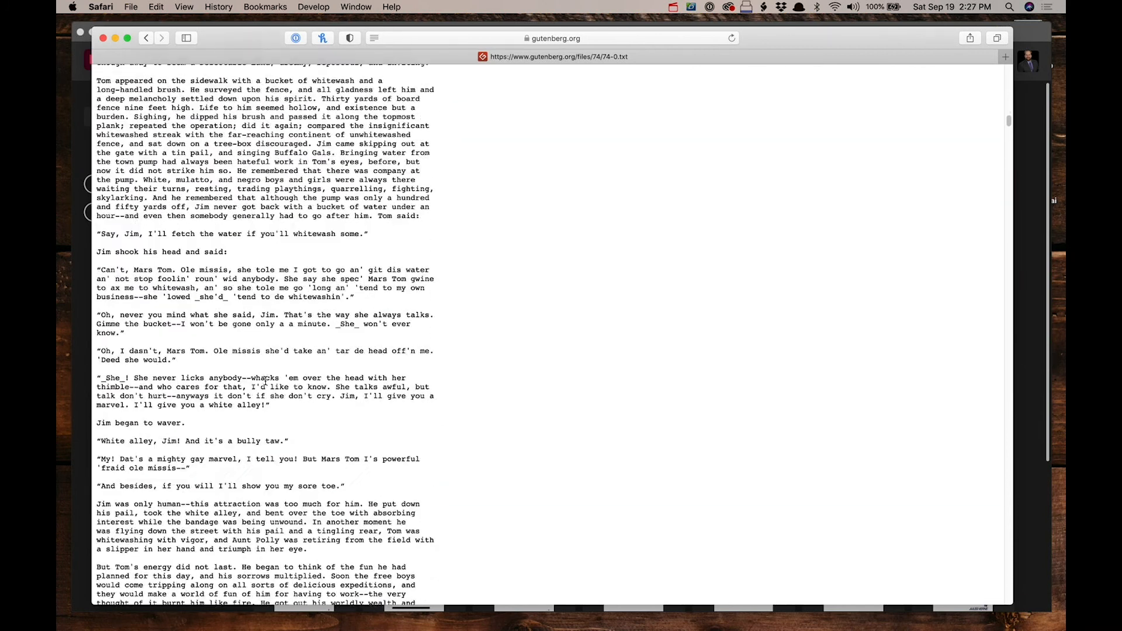
pyautogui.scroll(3, 266, 382)
pyautogui.scroll(-20, 258, 358)
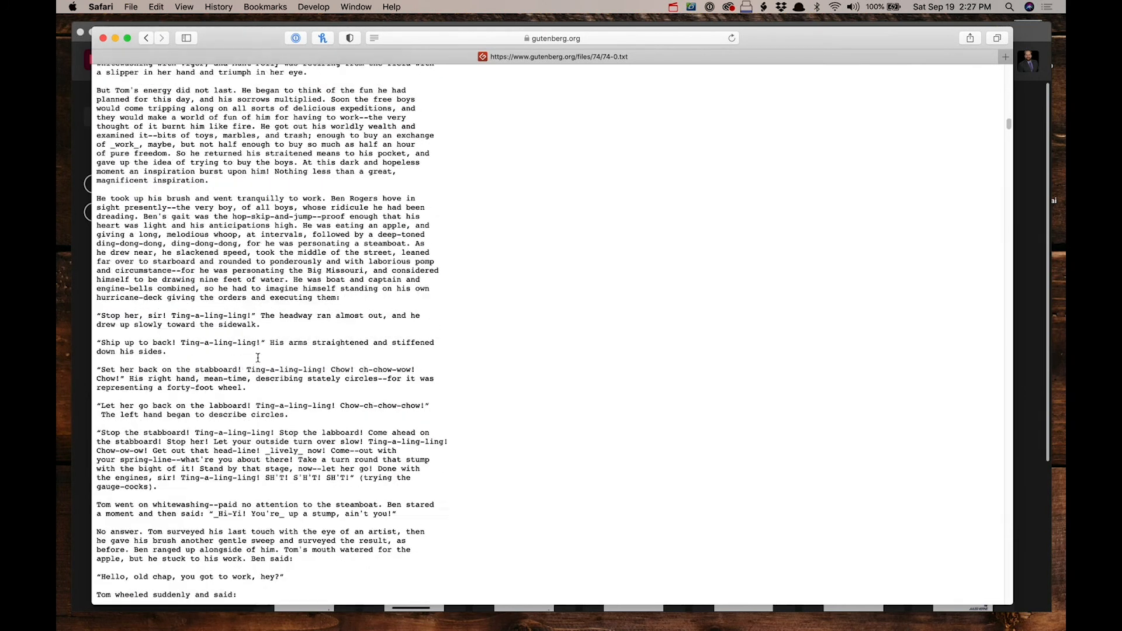
pyautogui.scroll(-3, 258, 357)
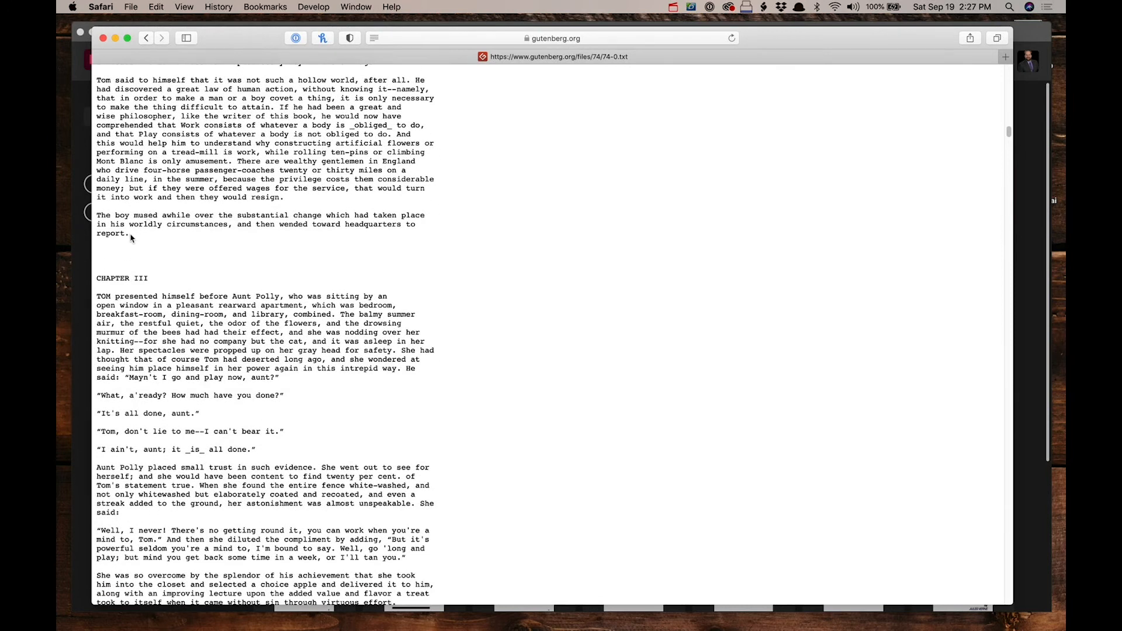
pyautogui.keyDown('shift'); pyautogui.click(130, 236); pyautogui.keyUp('shift')
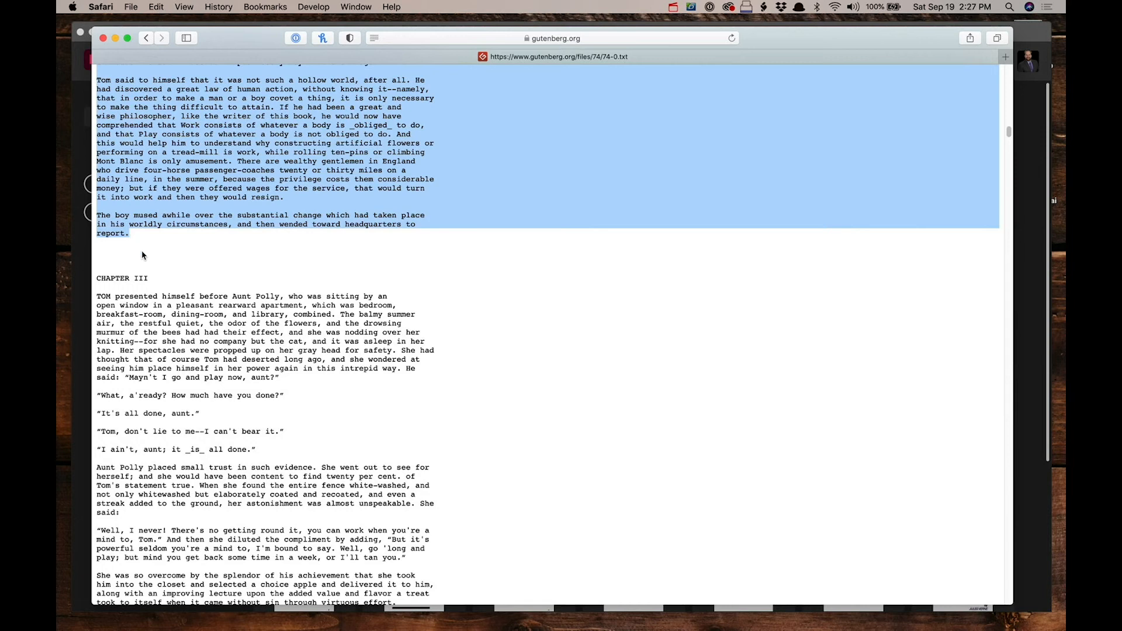
# Step: Switch to TextEdit and paste the copied chapters into a new plain-text document
pyautogui.click(427, 619)
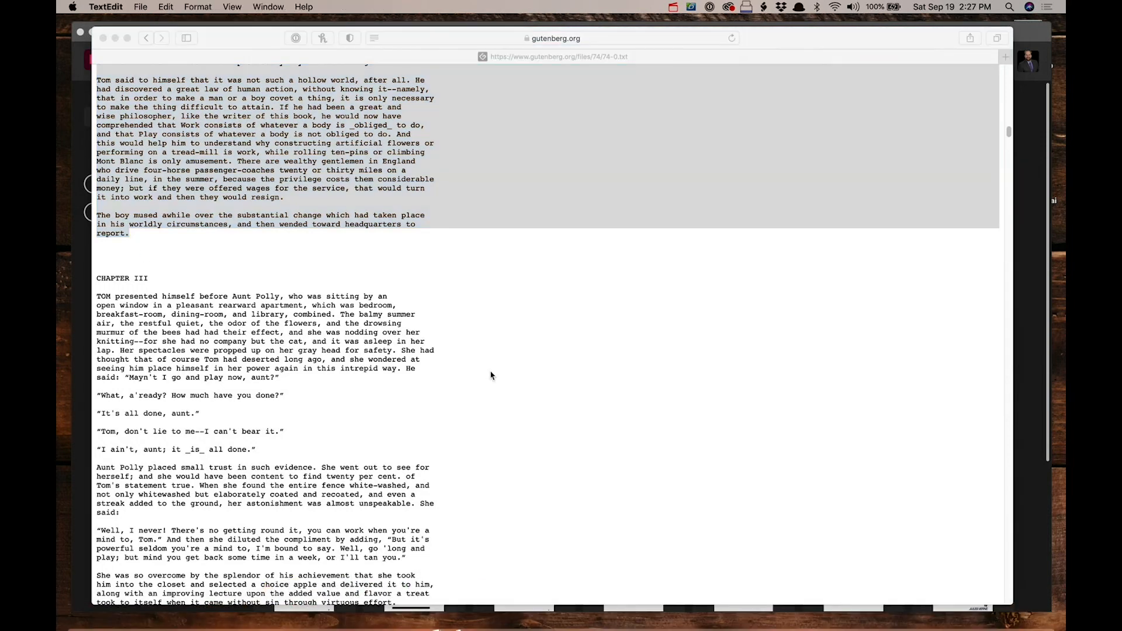
pyautogui.press('super+n')
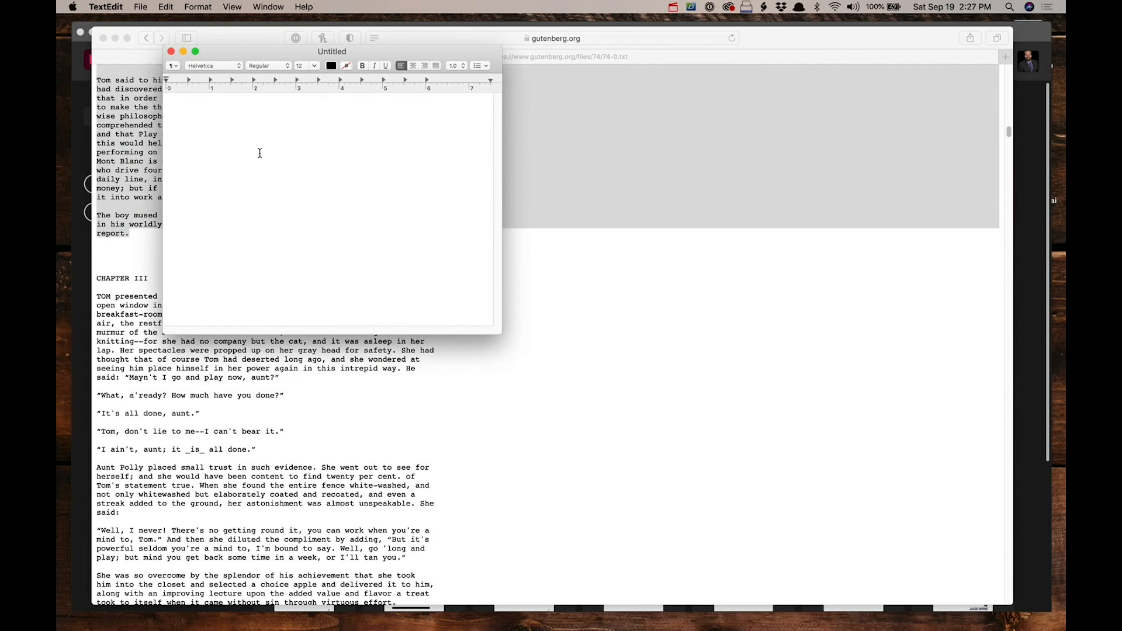
pyautogui.click(198, 7)
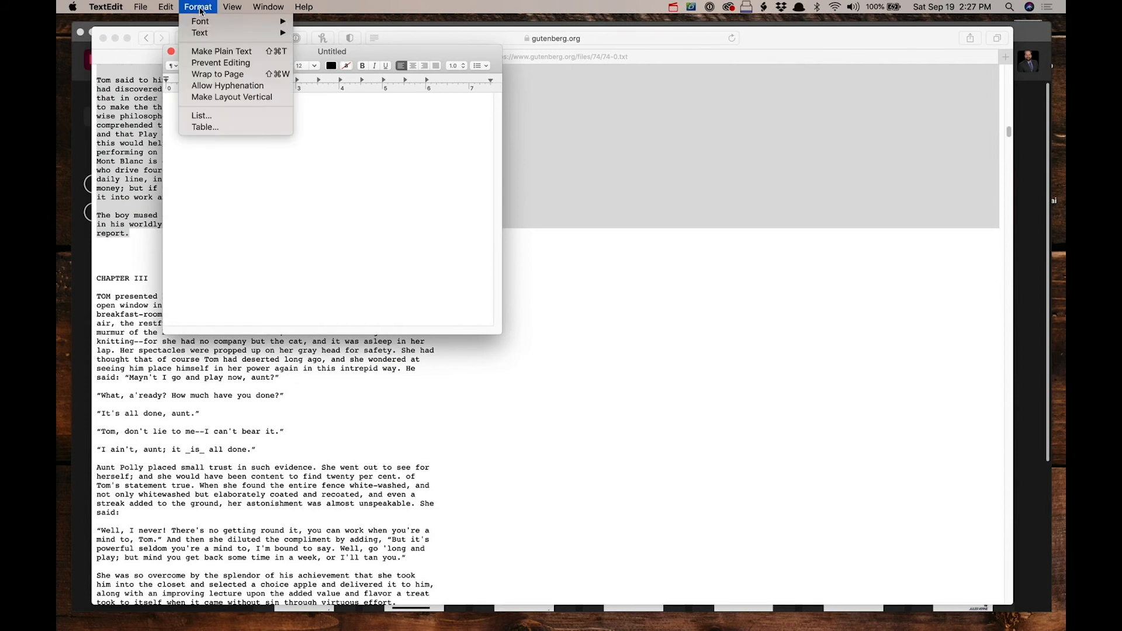
pyautogui.click(211, 57)
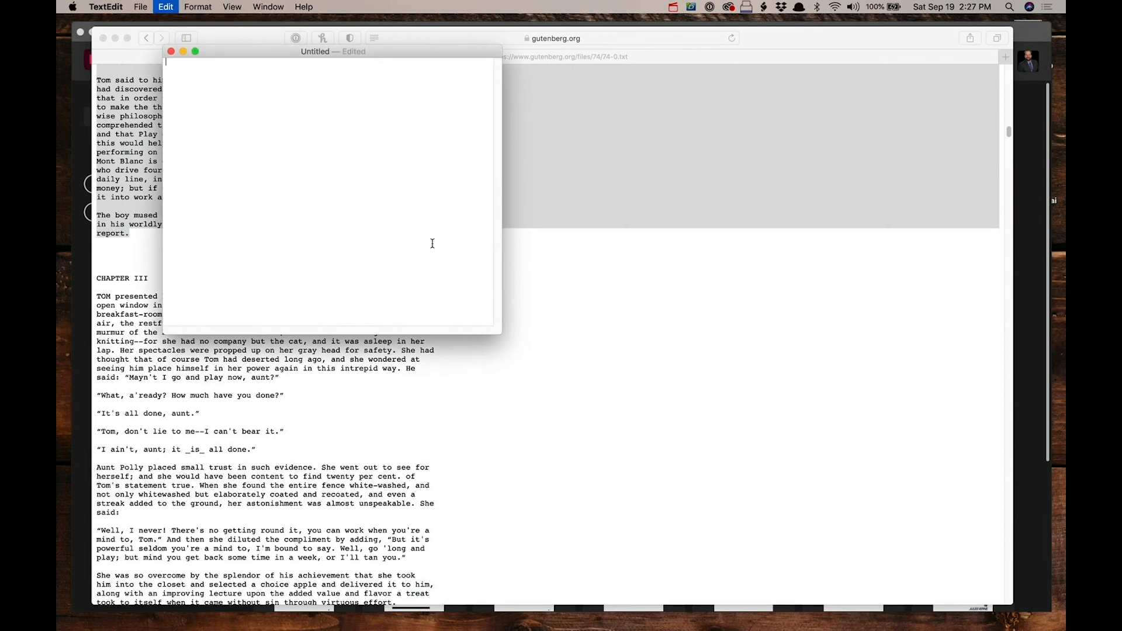
pyautogui.press('super+v')
pyautogui.scroll(20, 446, 271)
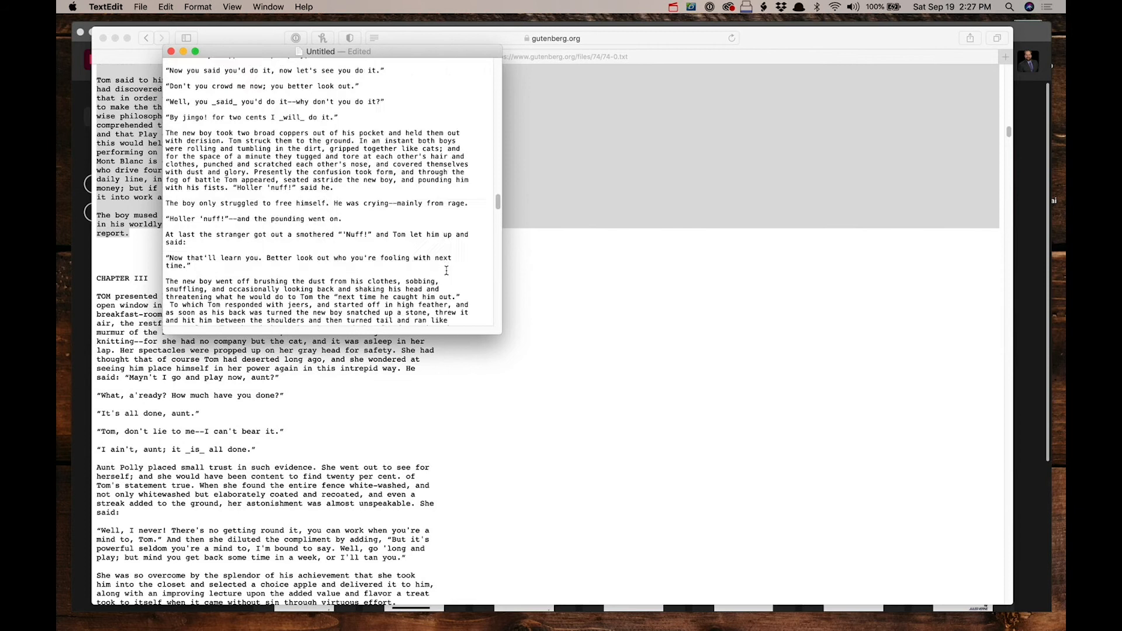
pyautogui.scroll(10, 446, 271)
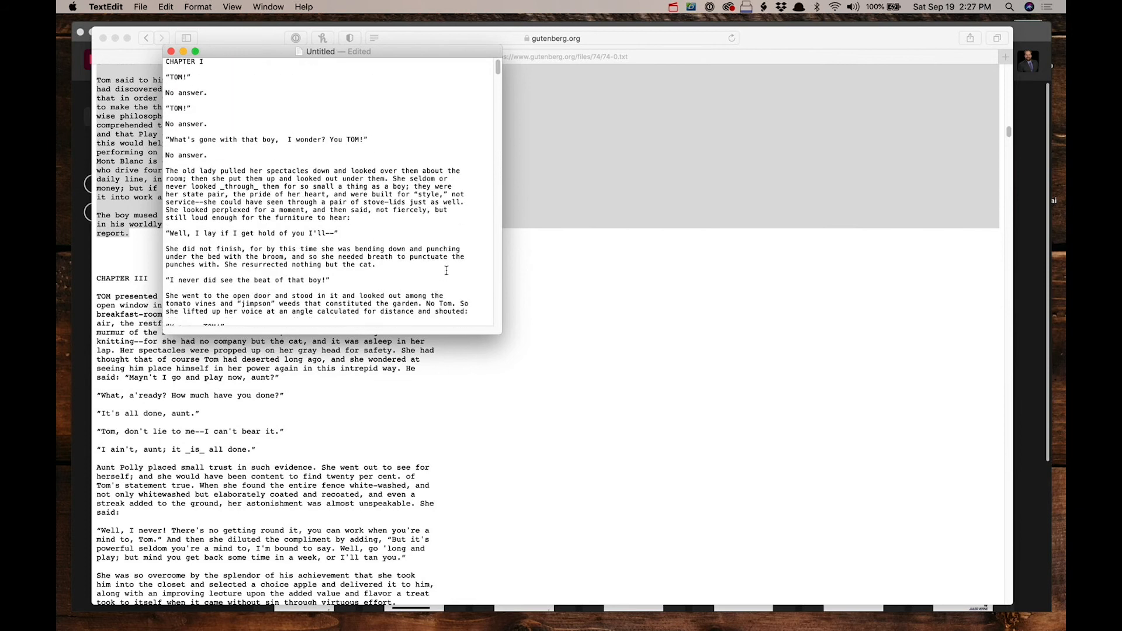
# Step: Hide the browser, switch to InDesign and start a new document with a custom size
pyautogui.click(666, 310)
pyautogui.press('super+h')
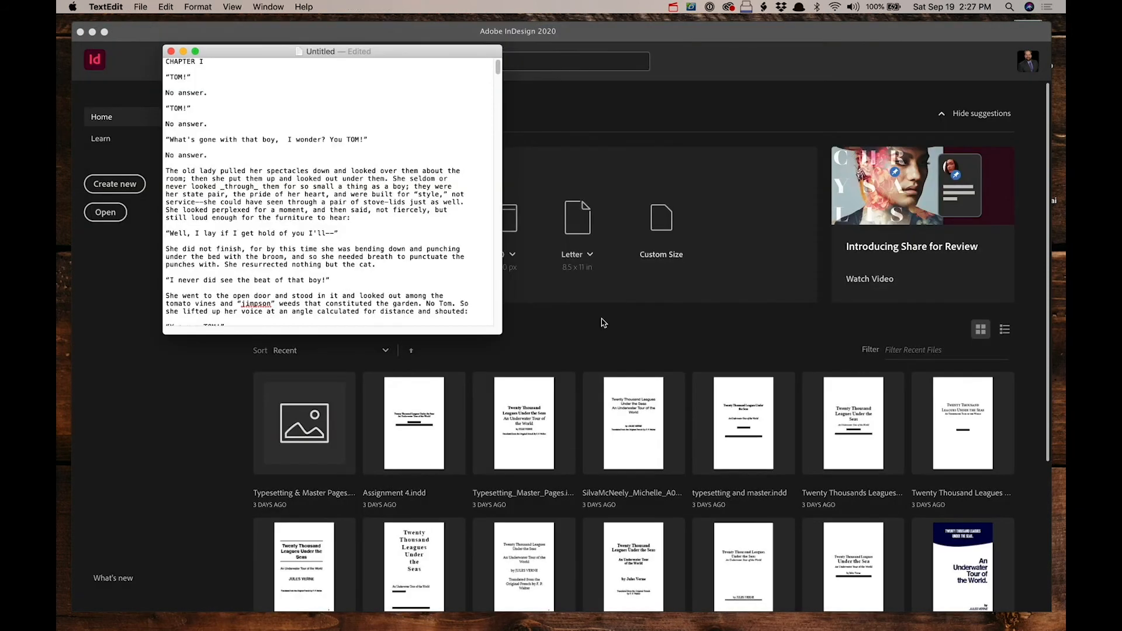
pyautogui.click(575, 343)
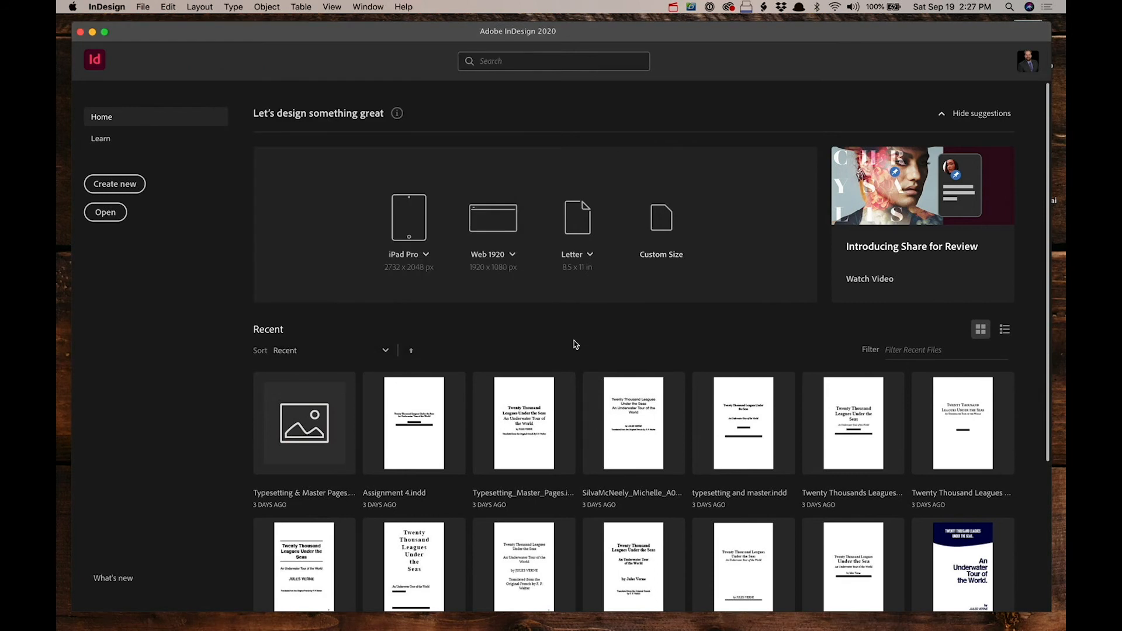
pyautogui.click(661, 234)
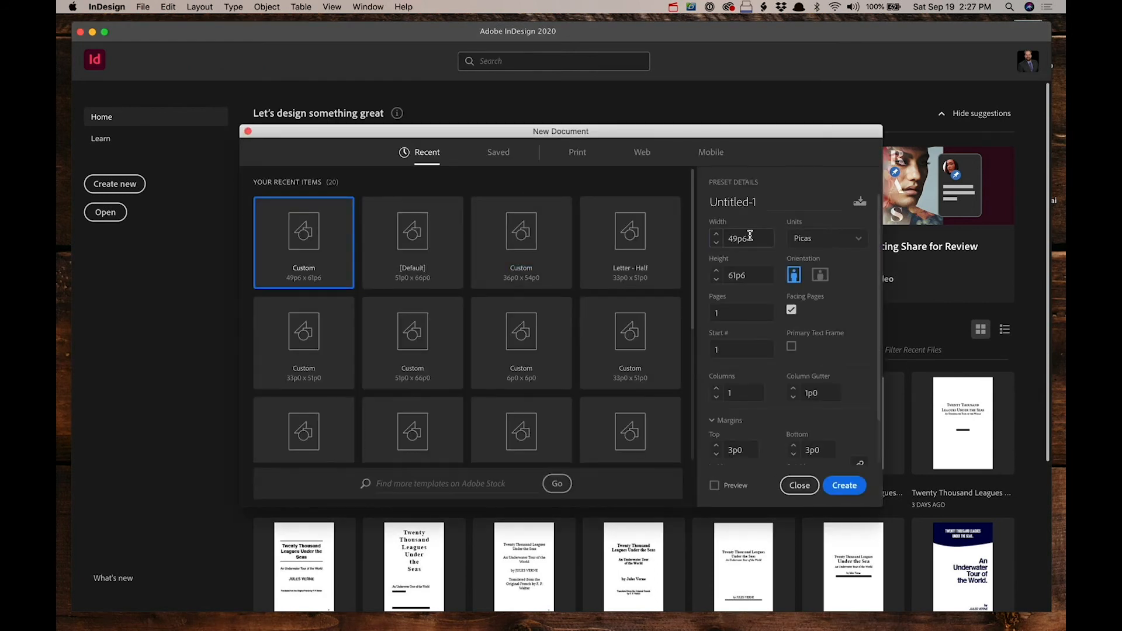
# Step: Create the document from the Letter - Half preset with unlinked margins: top 3, inside 3 and outside 6 picas
pyautogui.doubleClick(752, 238)
pyautogui.click(630, 242)
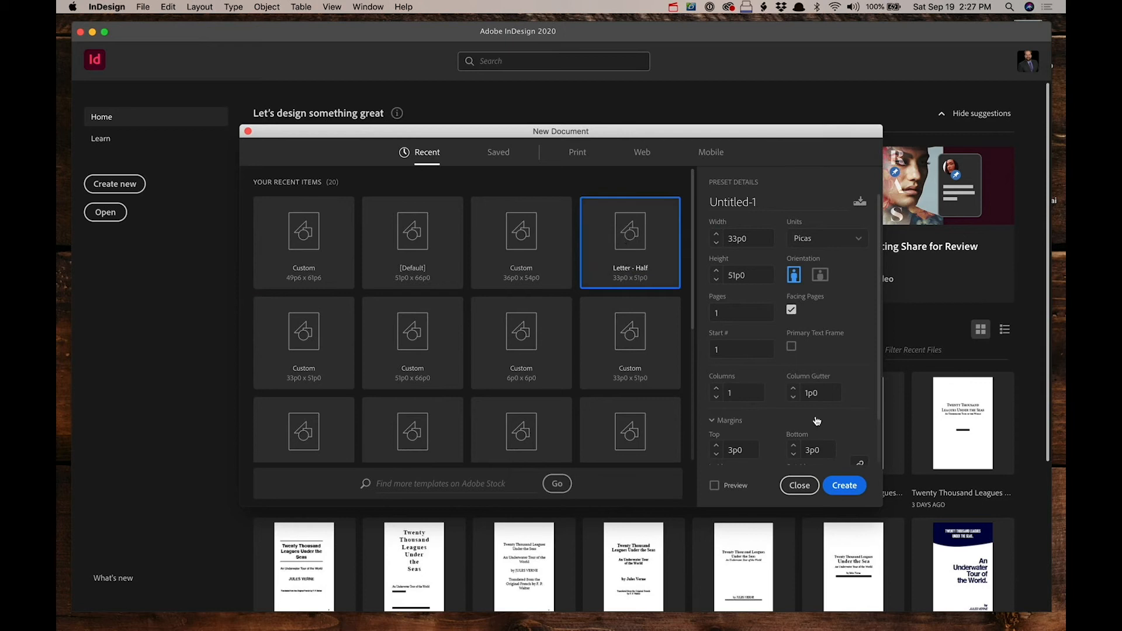
pyautogui.scroll(-2, 844, 432)
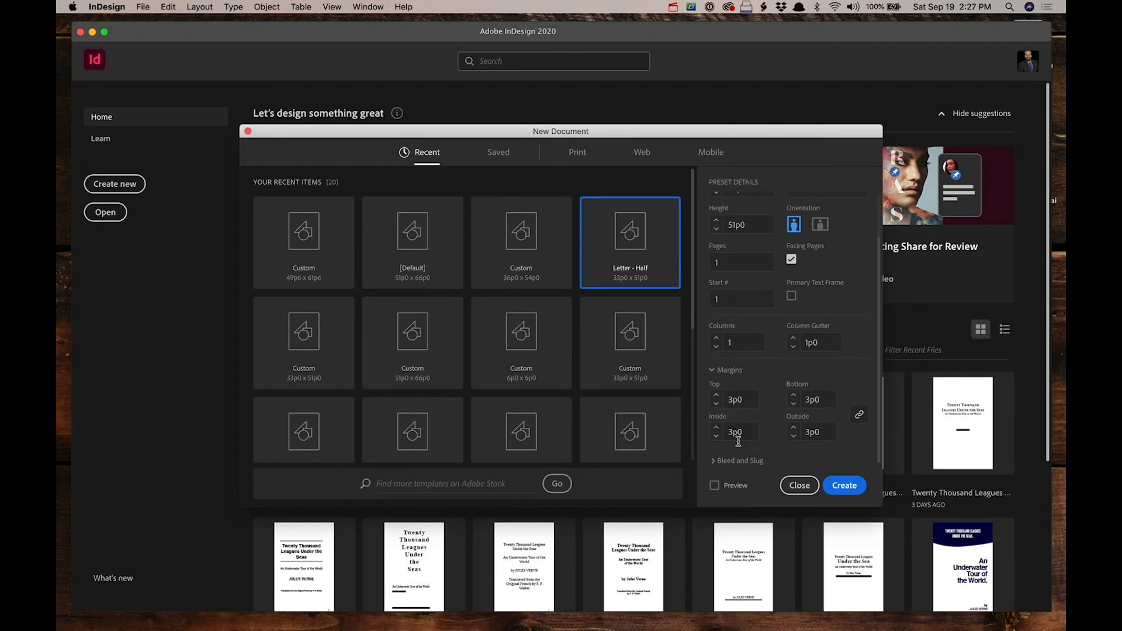
pyautogui.click(824, 438)
pyautogui.write('6')
pyautogui.click(860, 415)
pyautogui.click(748, 431)
pyautogui.write('3')
pyautogui.click(744, 399)
pyautogui.write('3')
pyautogui.click(849, 396)
pyautogui.click(855, 489)
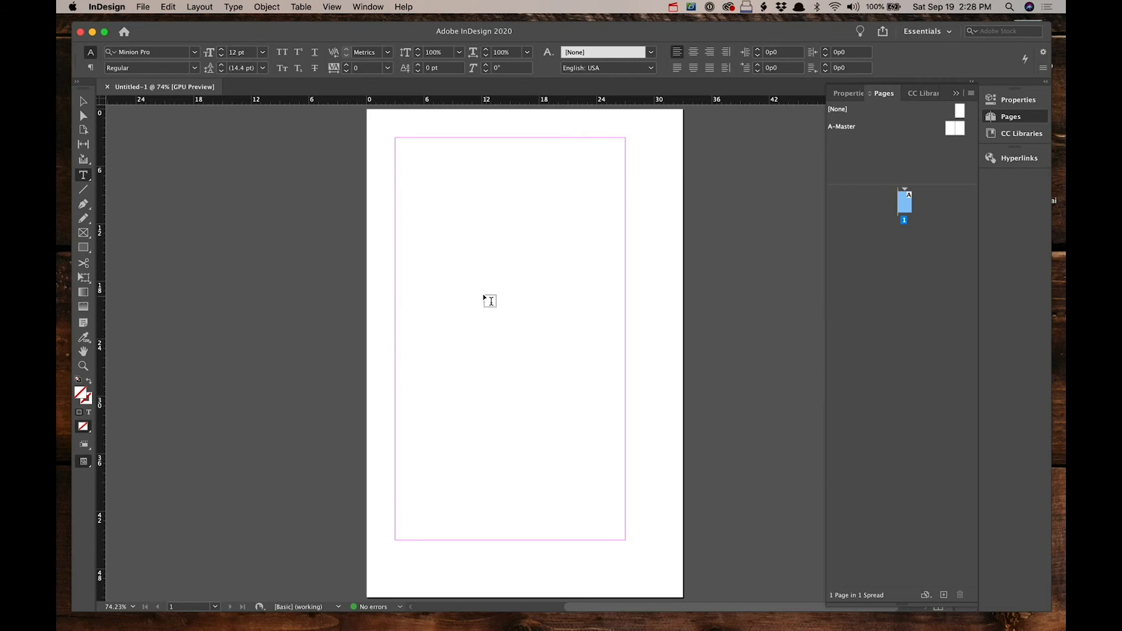
# Step: Open the Place dialog to import a text file into the document
pyautogui.click(143, 7)
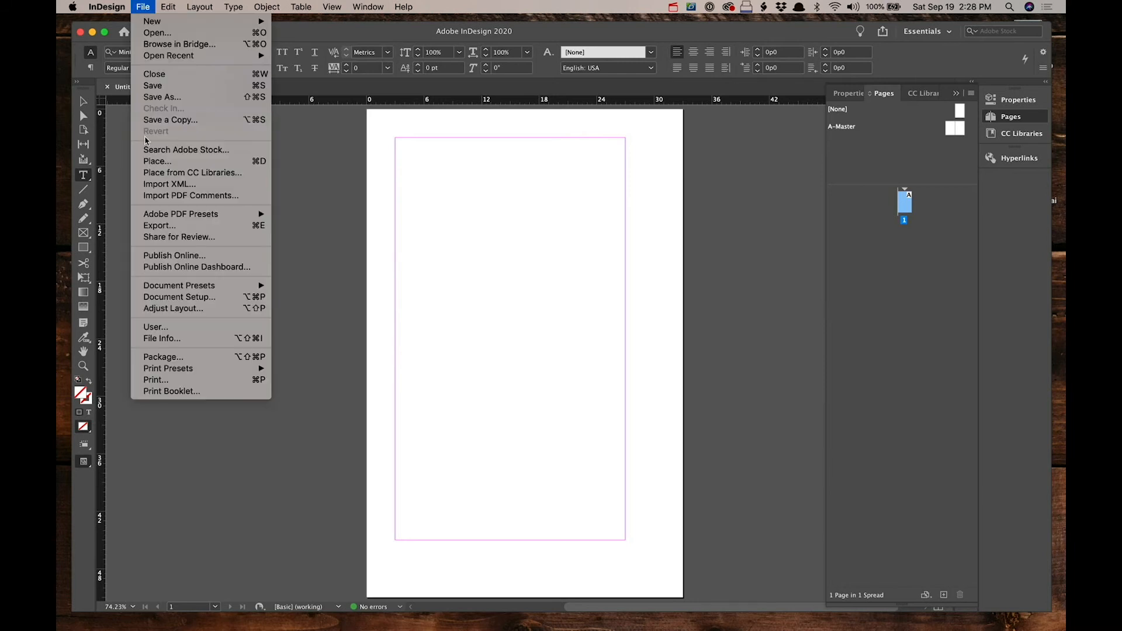
pyautogui.click(151, 163)
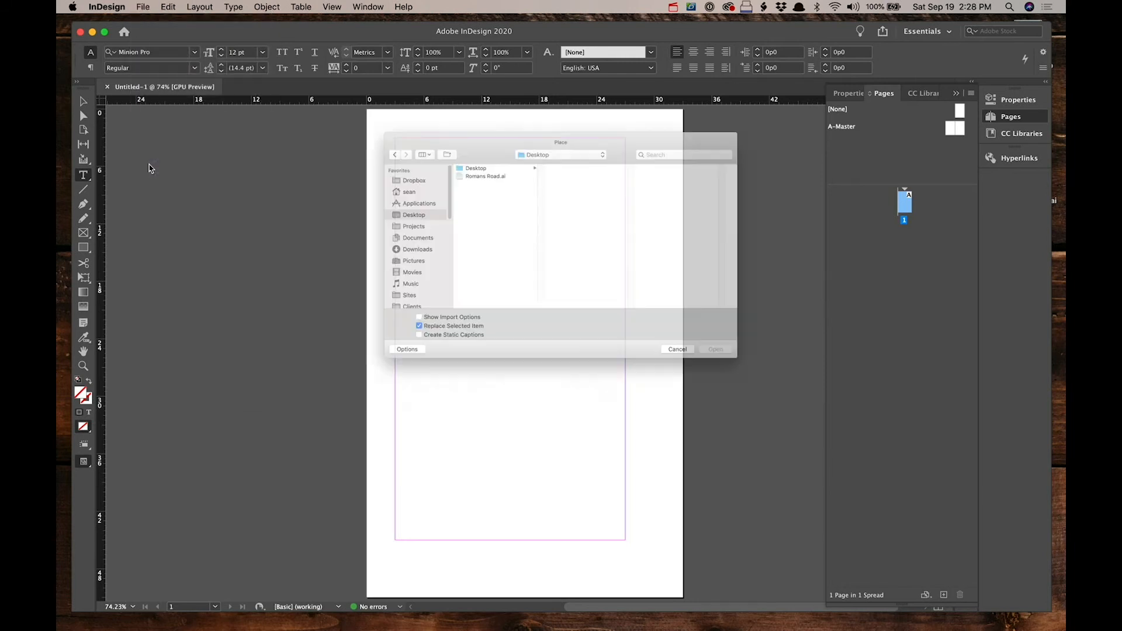
# Step: Switch to TextEdit and save the pasted chapters as a plain text file named Tom on the Desktop
pyautogui.press('super+Tab')
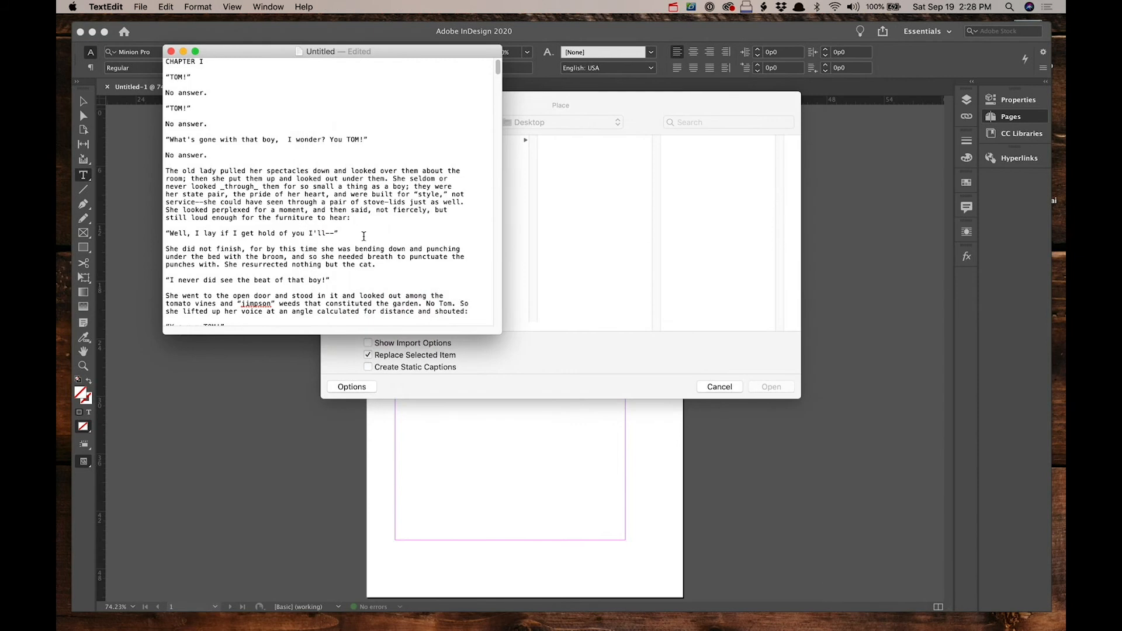
pyautogui.press('super+s')
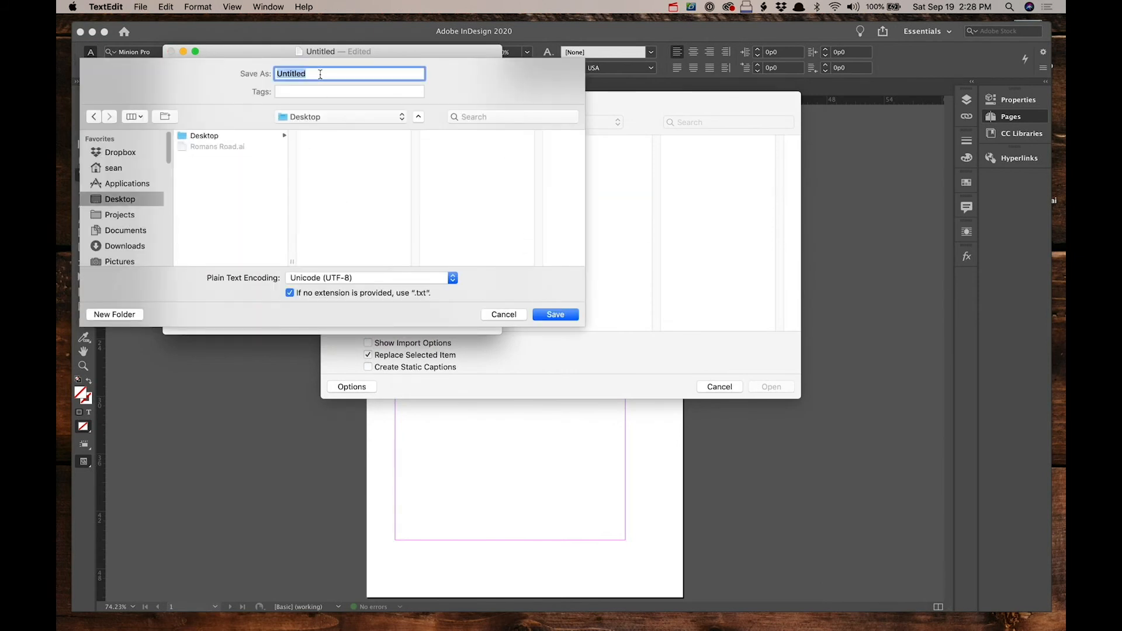
pyautogui.write('Tom')
pyautogui.press('BackSpace')
pyautogui.click(555, 314)
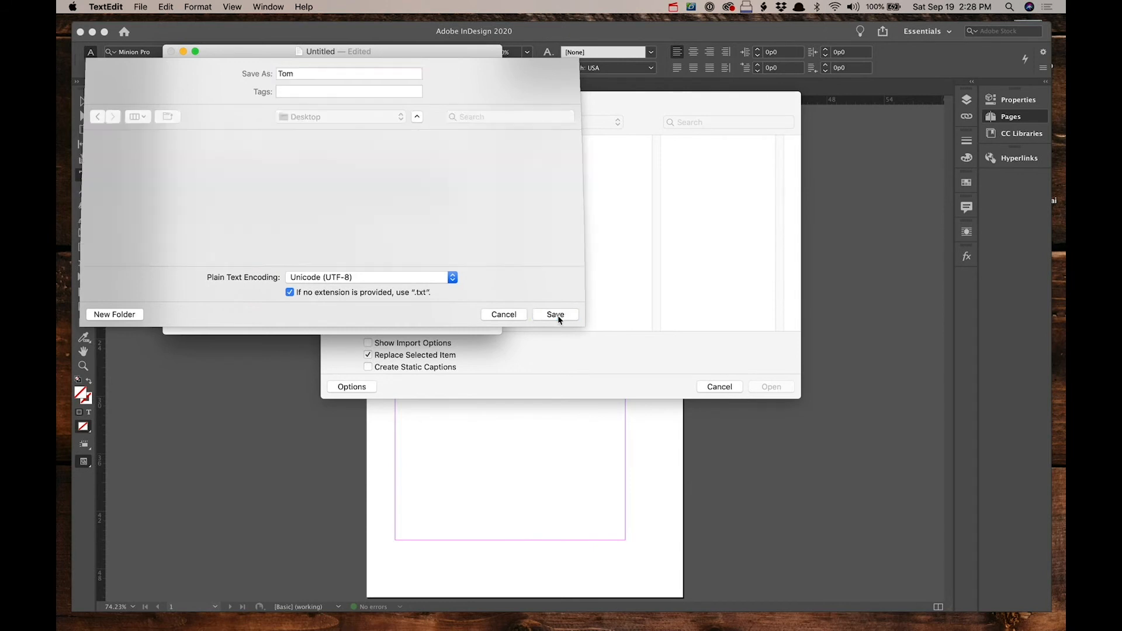
pyautogui.click(572, 370)
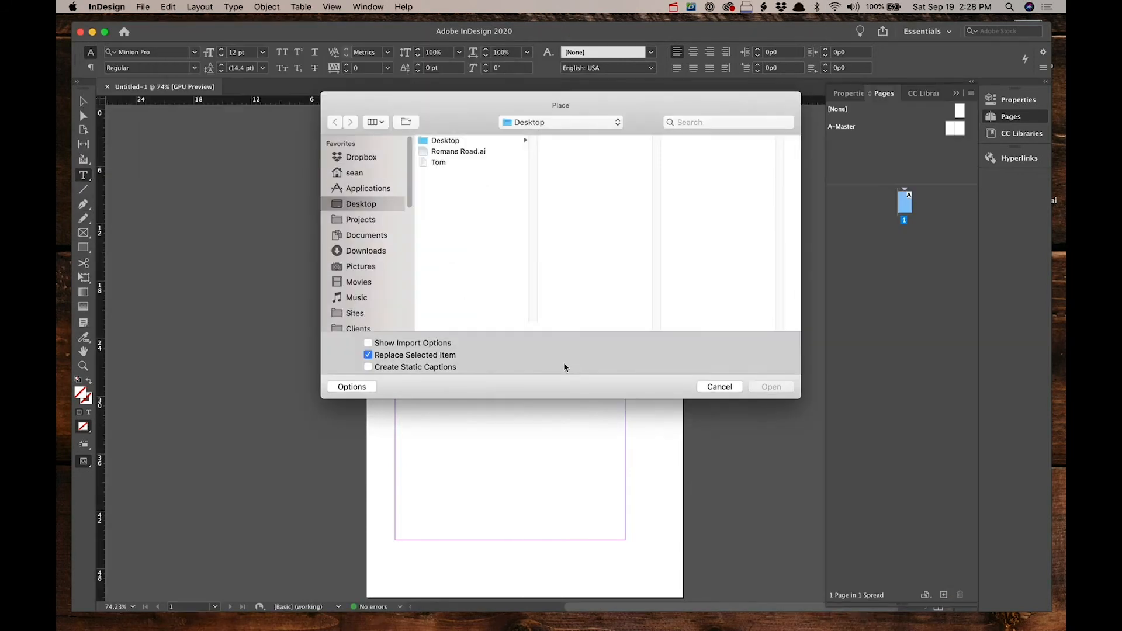
# Step: Place the Tom text file with import options shown, accept the default options, and flow the text into the first page's margin frame
pyautogui.click(439, 163)
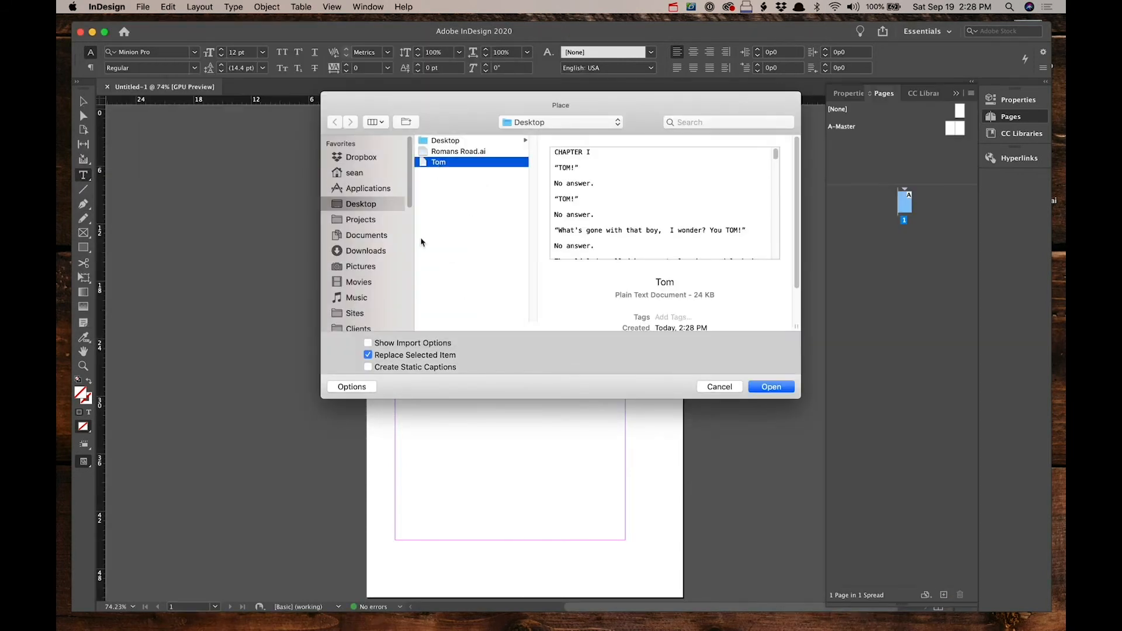
pyautogui.click(368, 344)
pyautogui.click(771, 388)
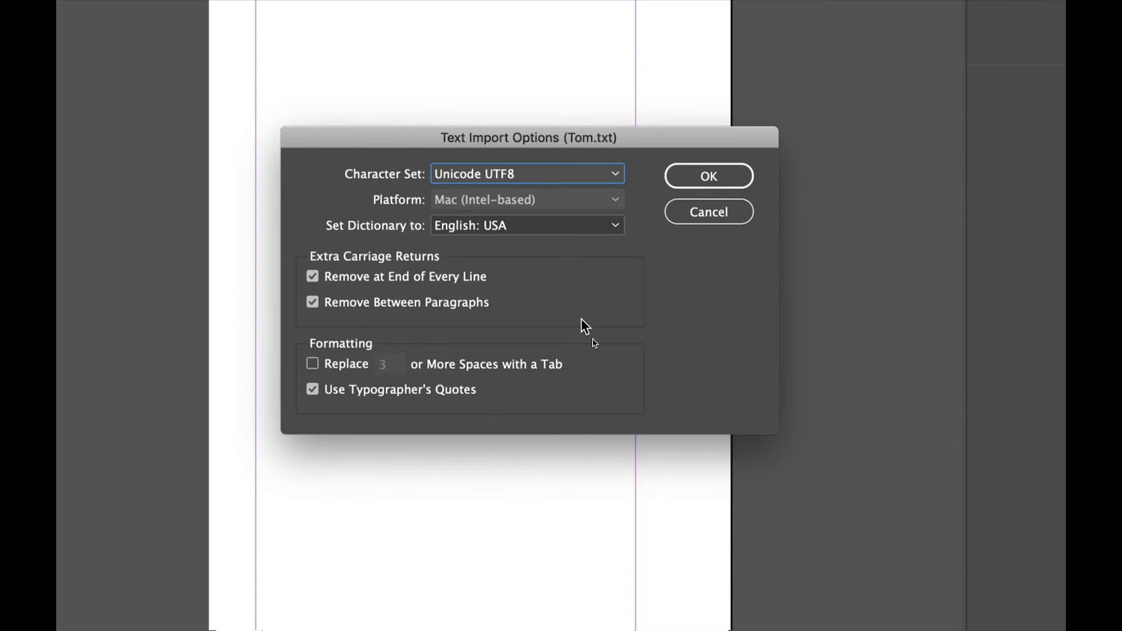
pyautogui.click(702, 173)
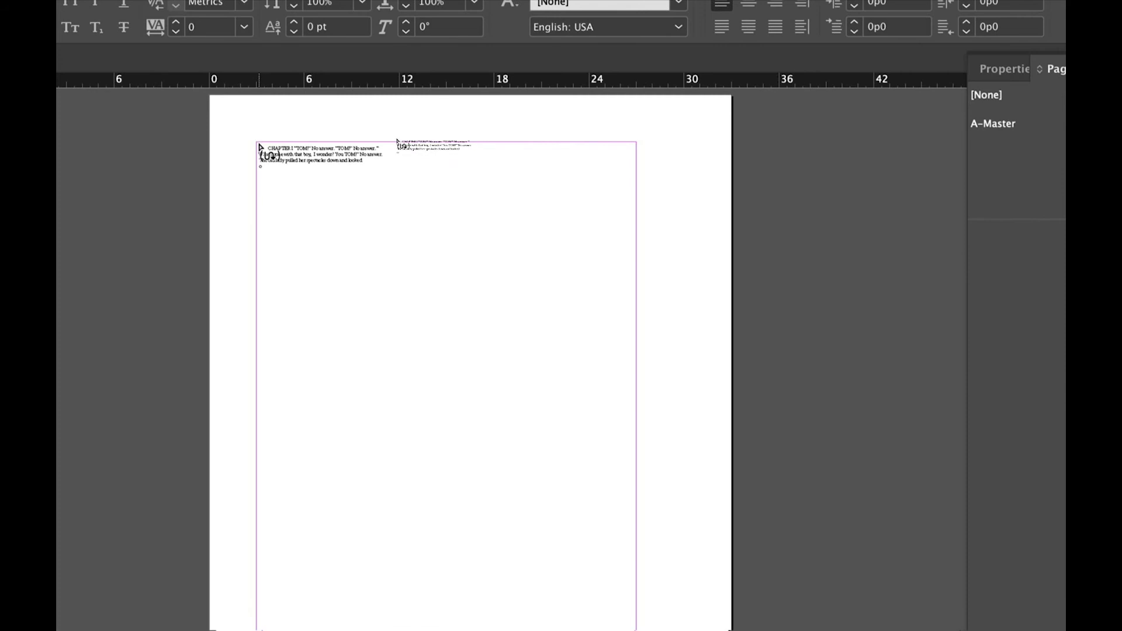
pyautogui.keyDown('shift'); pyautogui.click(260, 145); pyautogui.keyUp('shift')
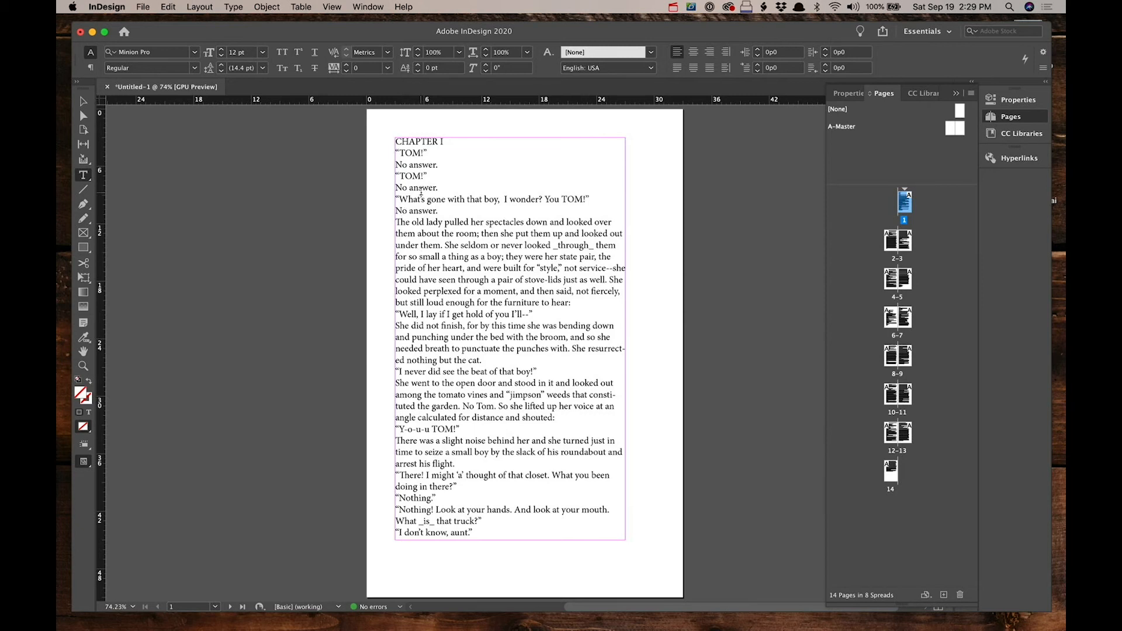
# Step: Format the CHAPTER I heading as 24 pt FunctionCond
pyautogui.moveTo(443, 141); pyautogui.dragTo(392, 143)
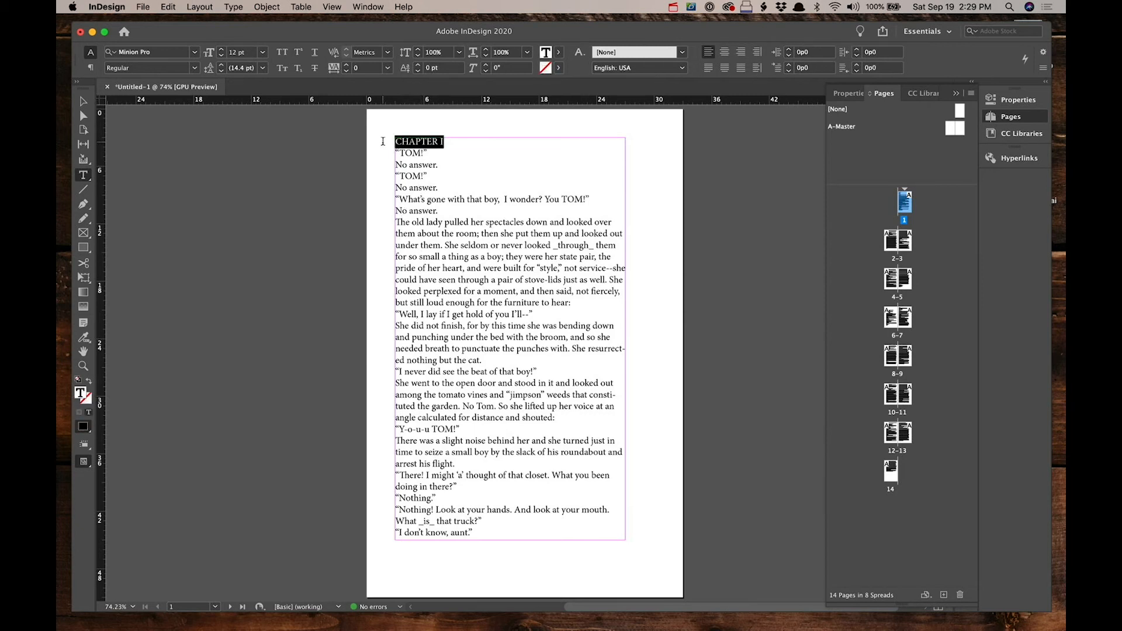
pyautogui.tripleClick(414, 141)
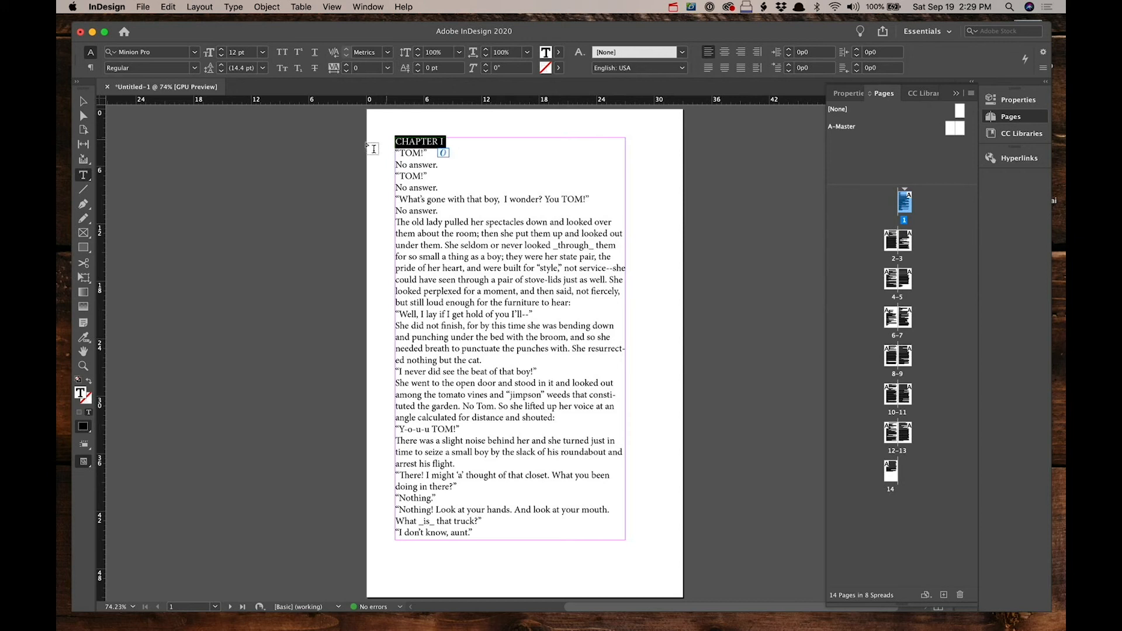
pyautogui.click(261, 53)
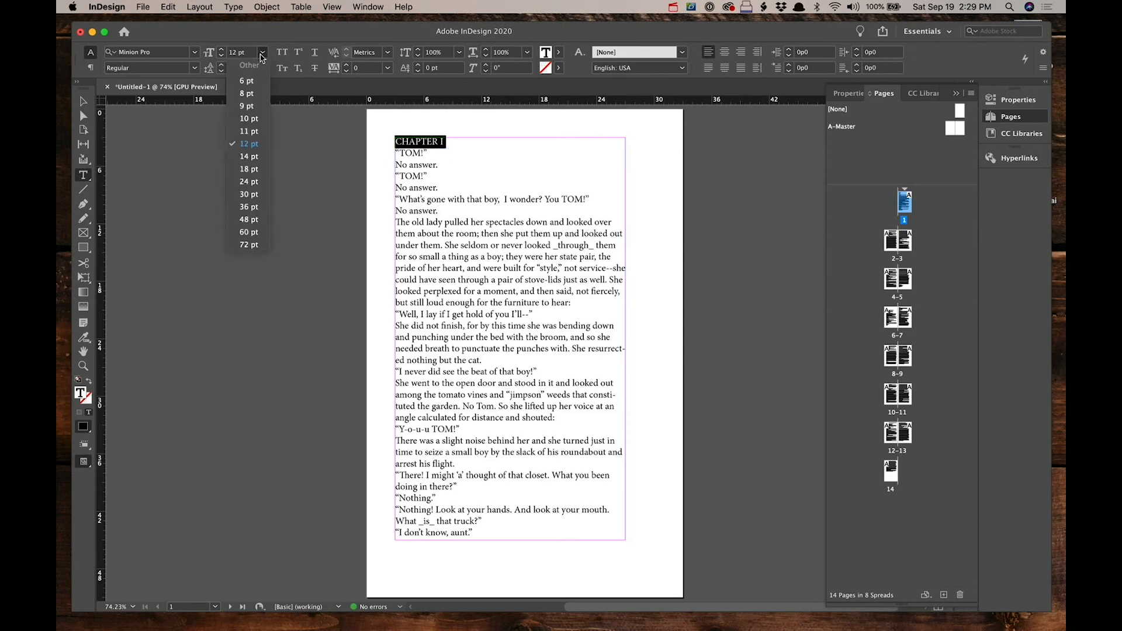
pyautogui.click(249, 182)
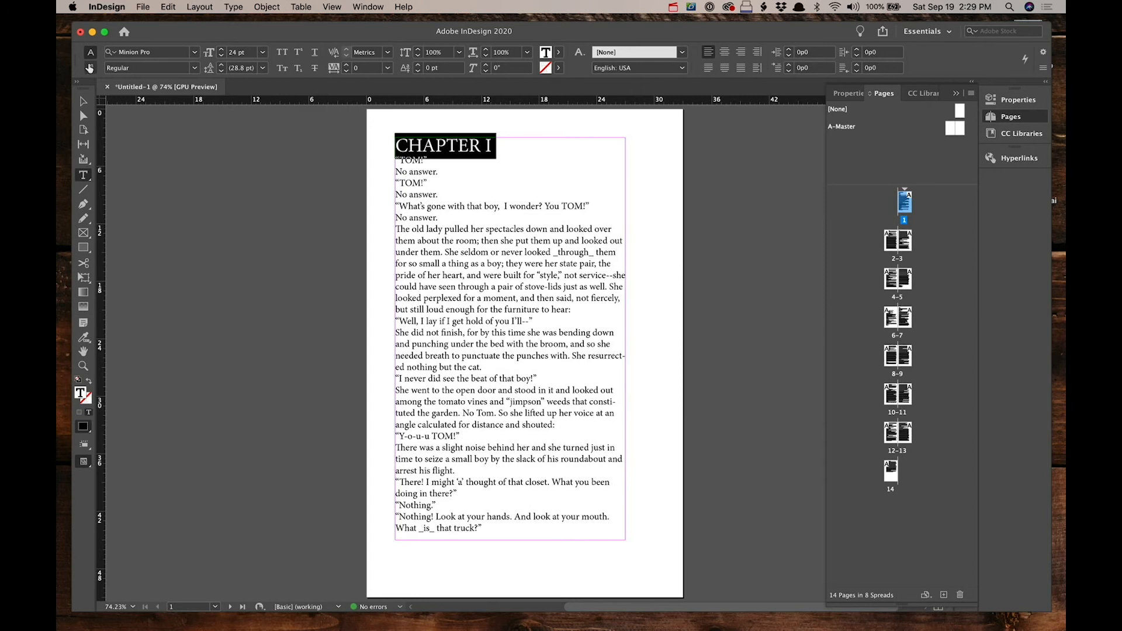
pyautogui.click(196, 54)
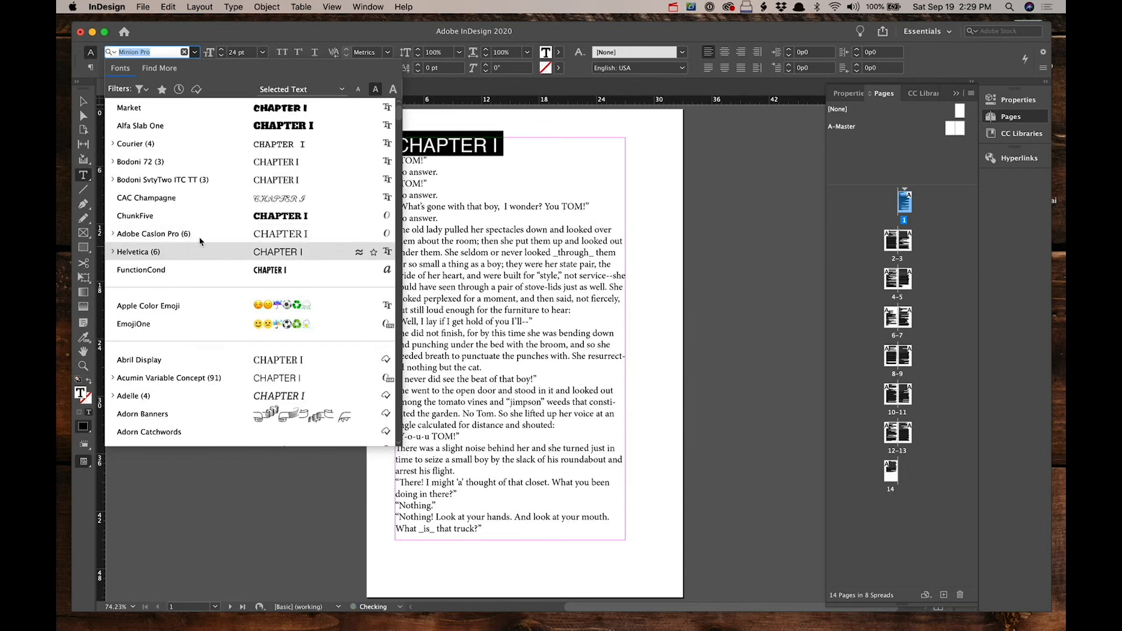
pyautogui.click(141, 270)
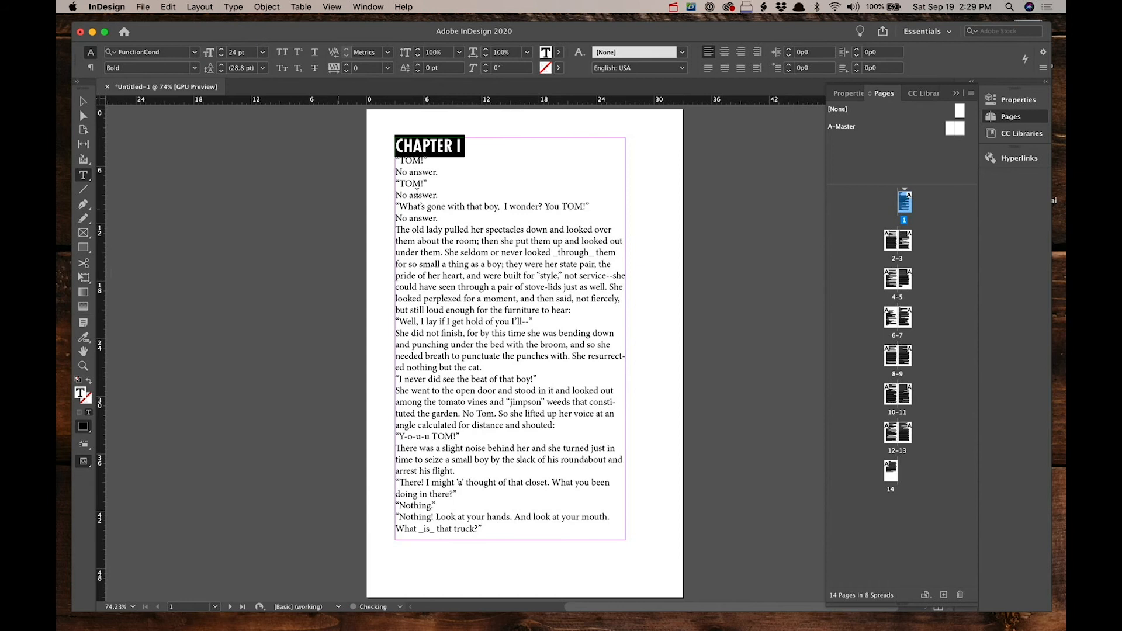
# Step: Add 36 pt of space after the CHAPTER I heading paragraph
pyautogui.click(90, 68)
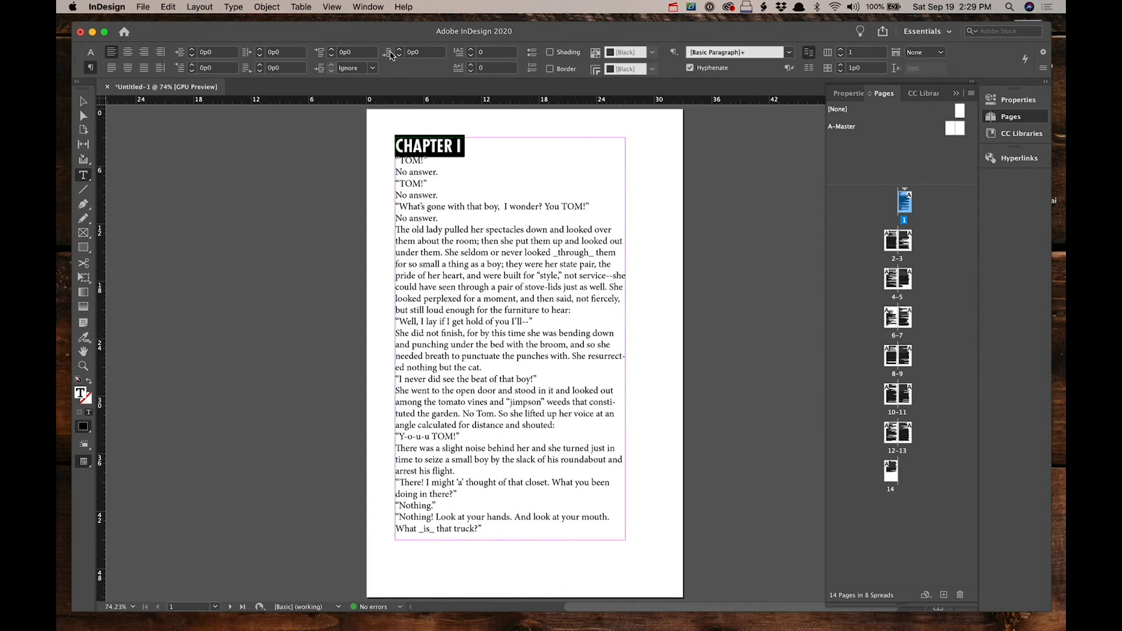
pyautogui.click(435, 53)
pyautogui.write('36pt')
pyautogui.press('Tab')
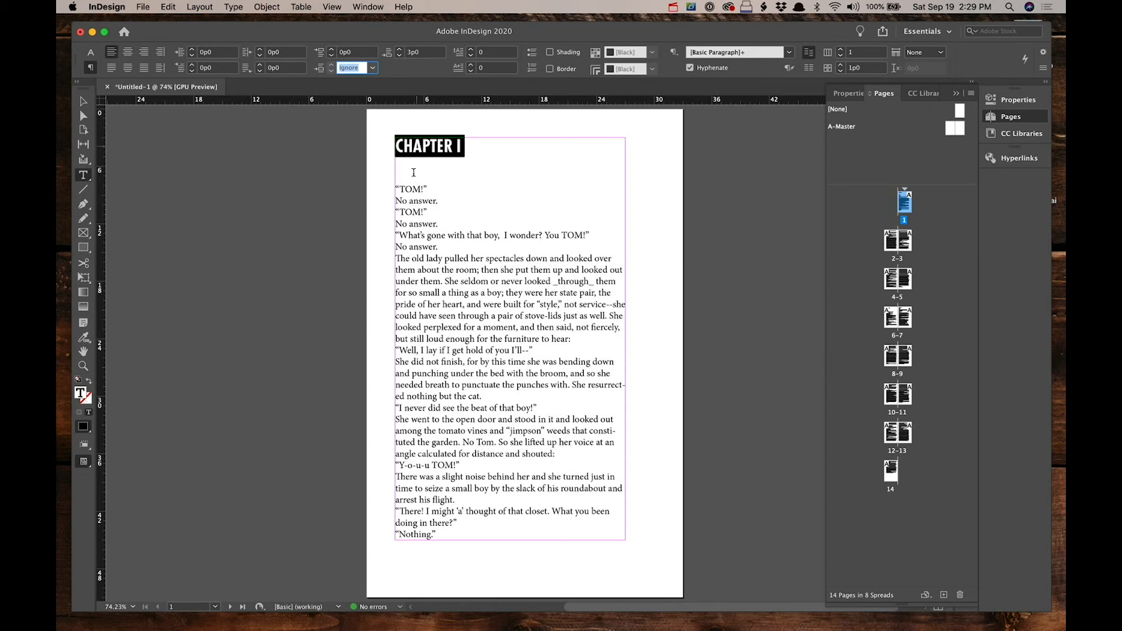
# Step: Set the first long body paragraph to 10 pt type with 14 pt leading
pyautogui.click(415, 268)
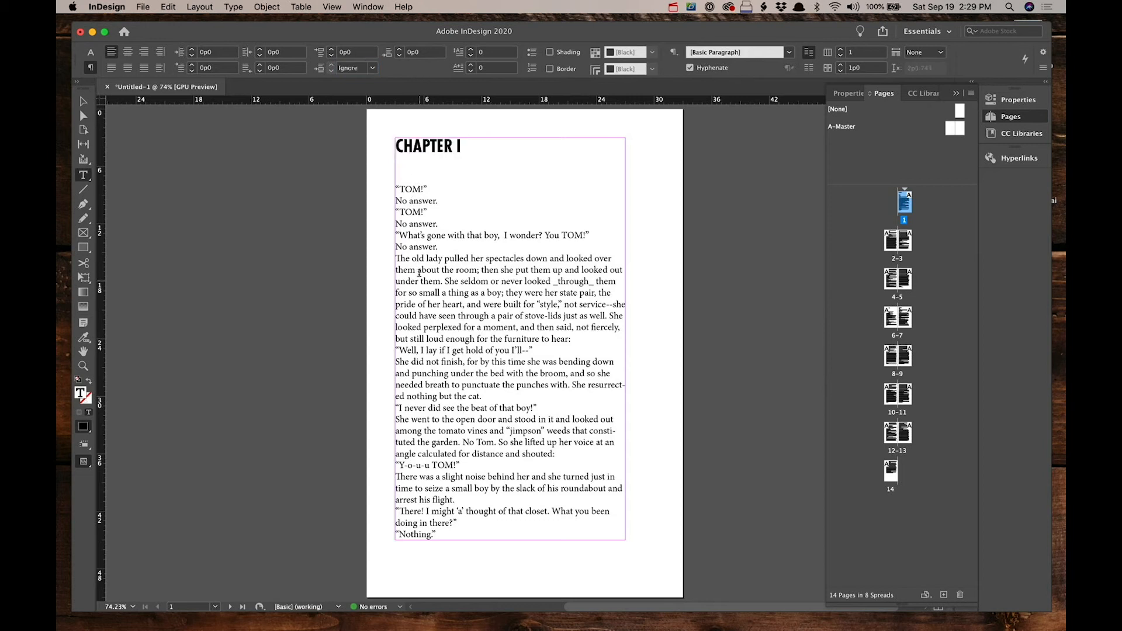
pyautogui.tripleClick(415, 269)
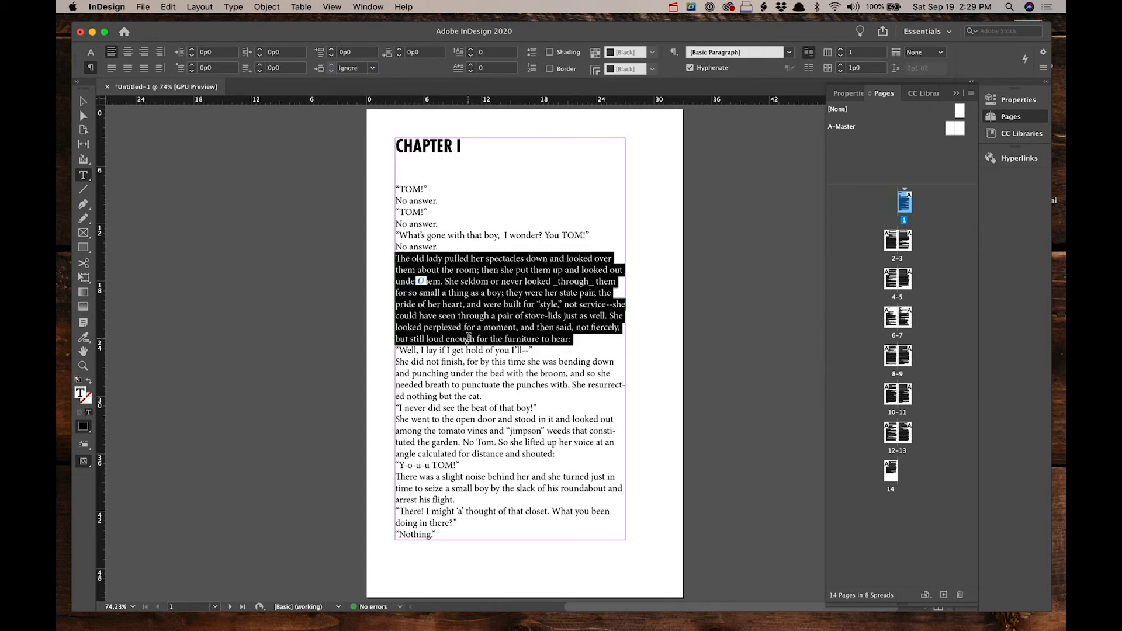
pyautogui.click(90, 52)
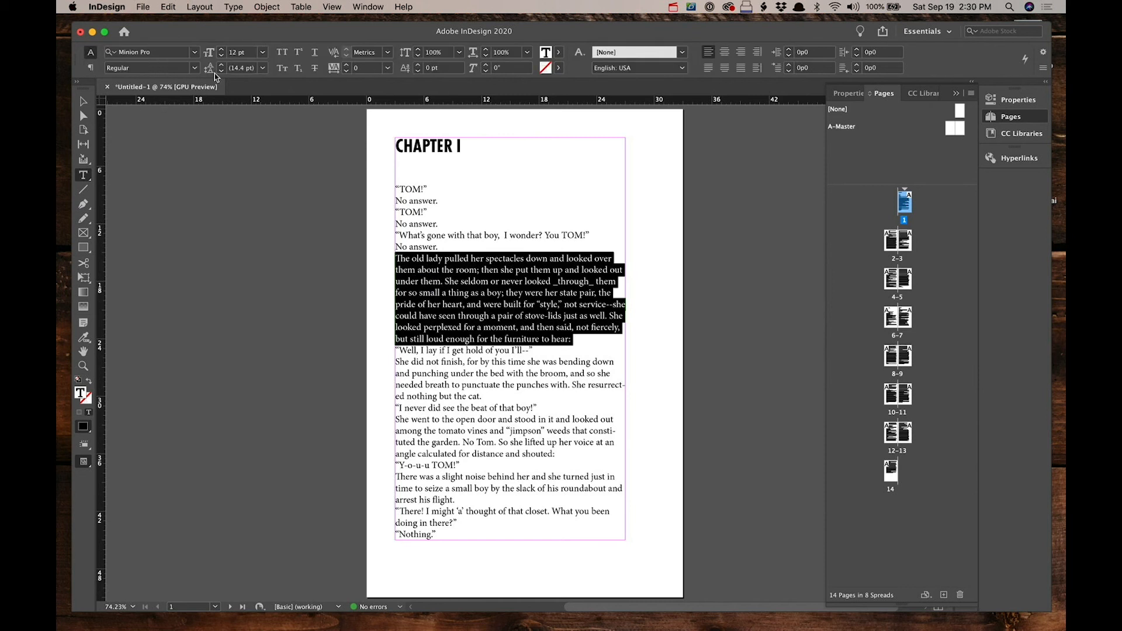
pyautogui.click(262, 52)
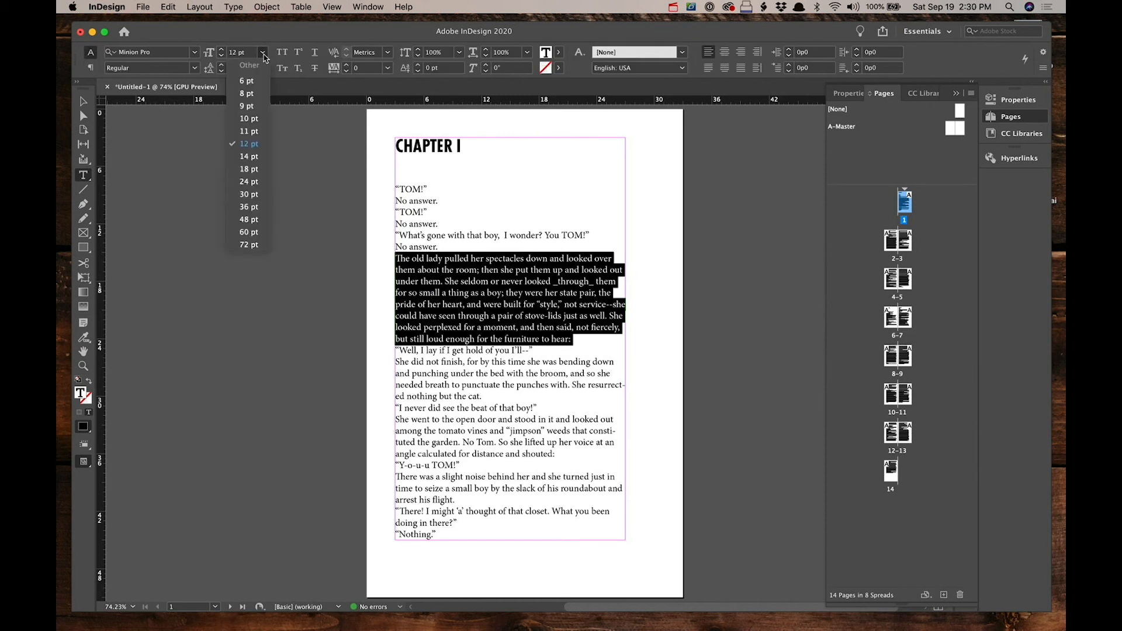
pyautogui.click(261, 119)
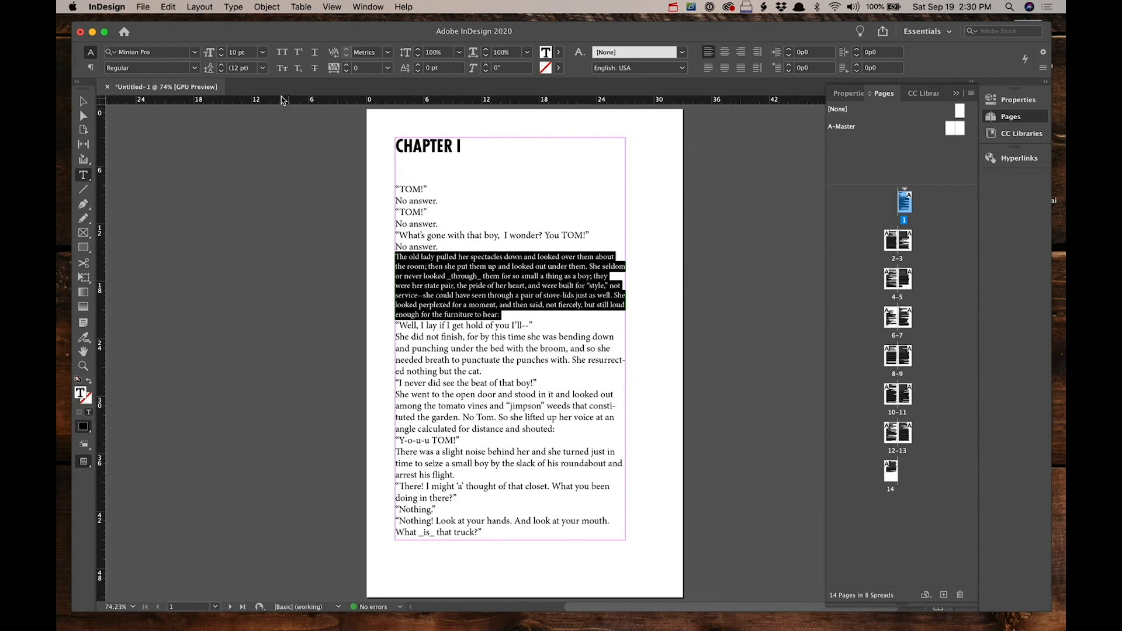
pyautogui.click(263, 68)
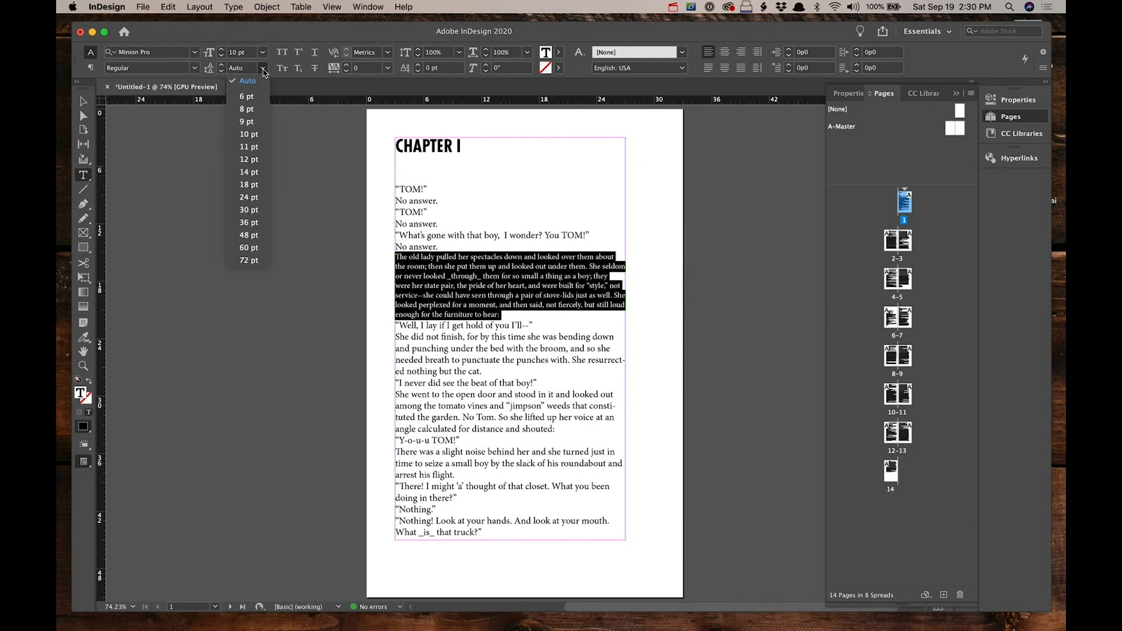
pyautogui.click(259, 173)
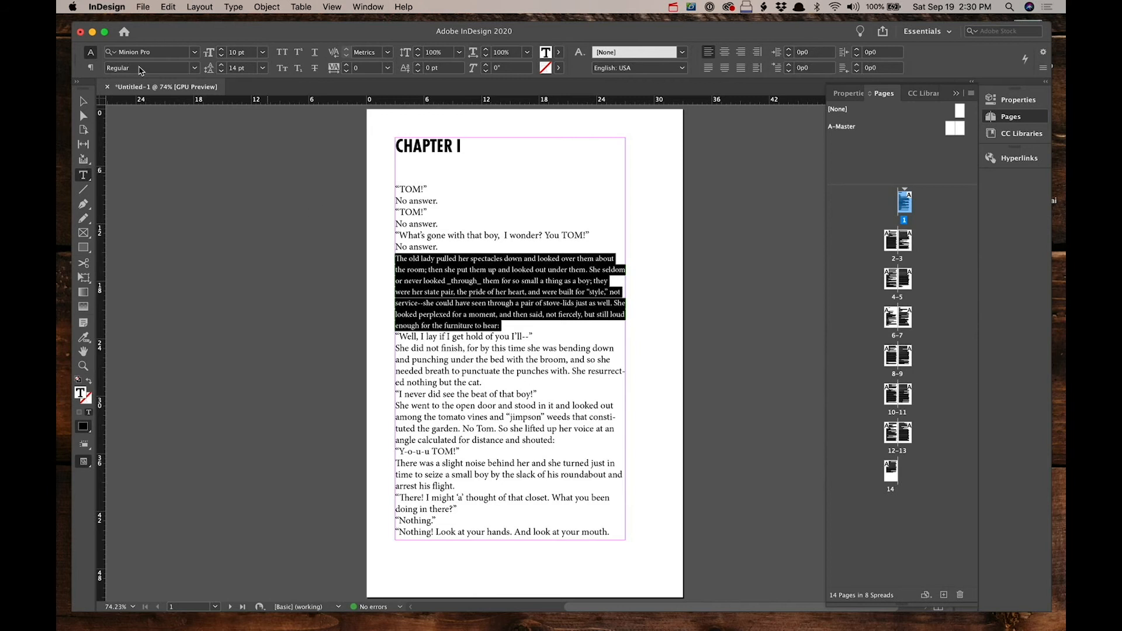
# Step: Give the body paragraph 1p2 of space after
pyautogui.click(90, 68)
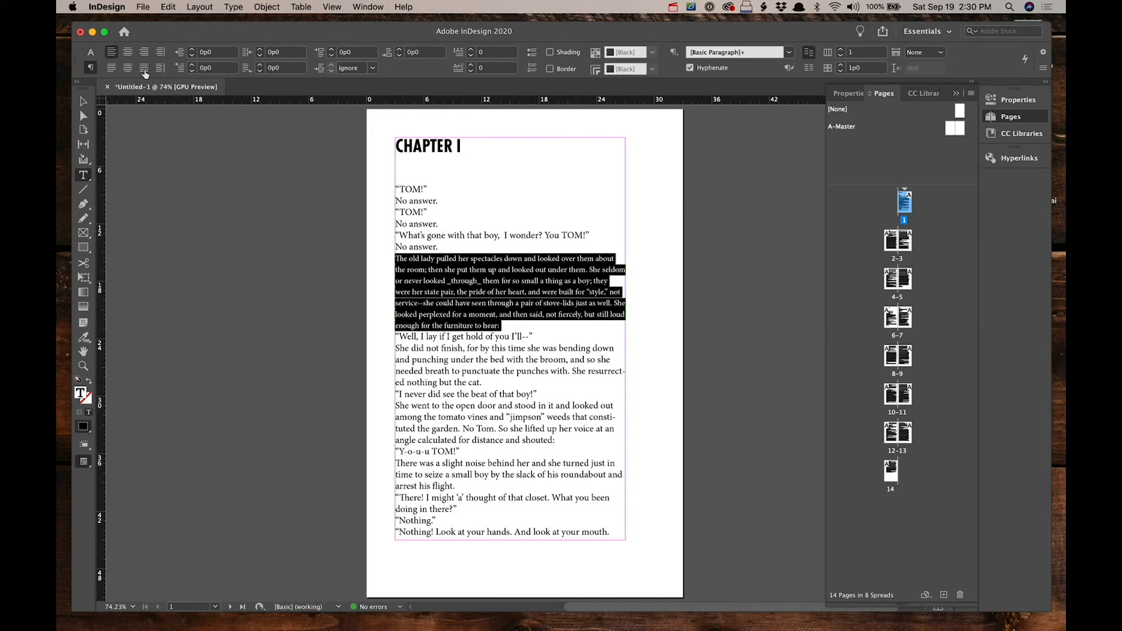
pyautogui.click(430, 52)
pyautogui.write('1p2')
pyautogui.press('Tab')
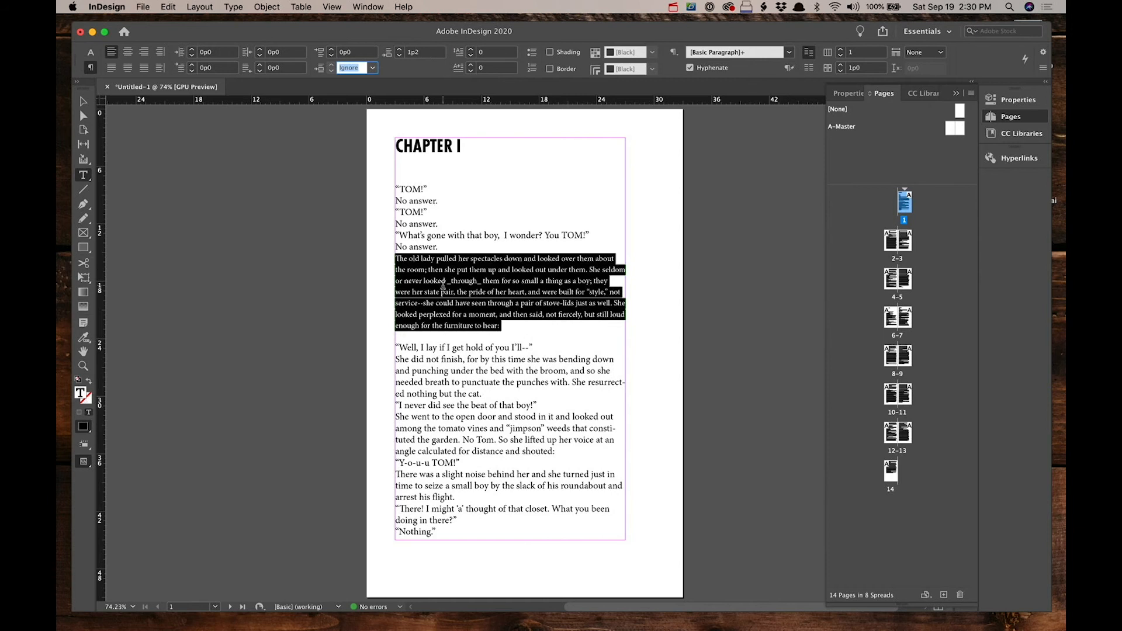
pyautogui.click(423, 285)
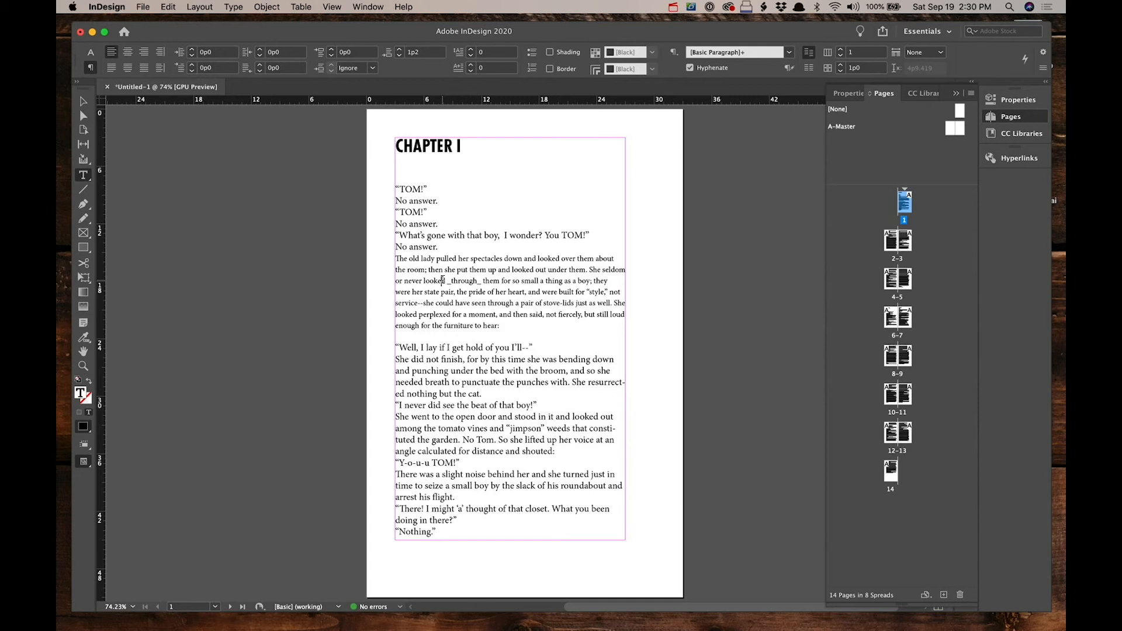
# Step: Create a paragraph style named Chapter Title from the formatted chapter heading
pyautogui.tripleClick(425, 149)
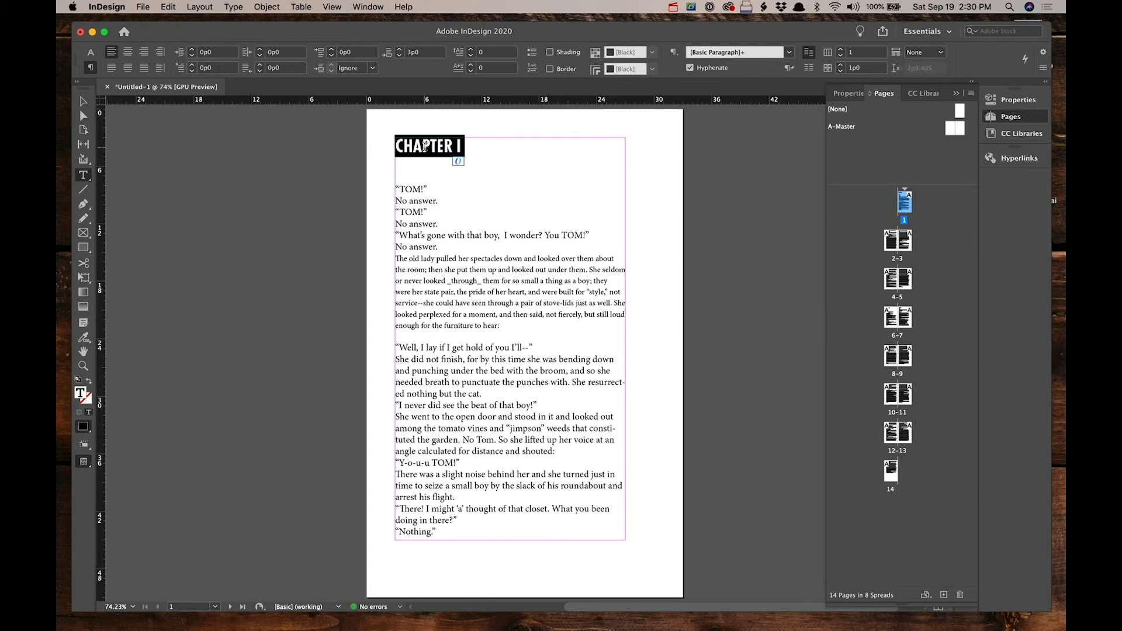
pyautogui.click(374, 6)
pyautogui.moveTo(390, 269)
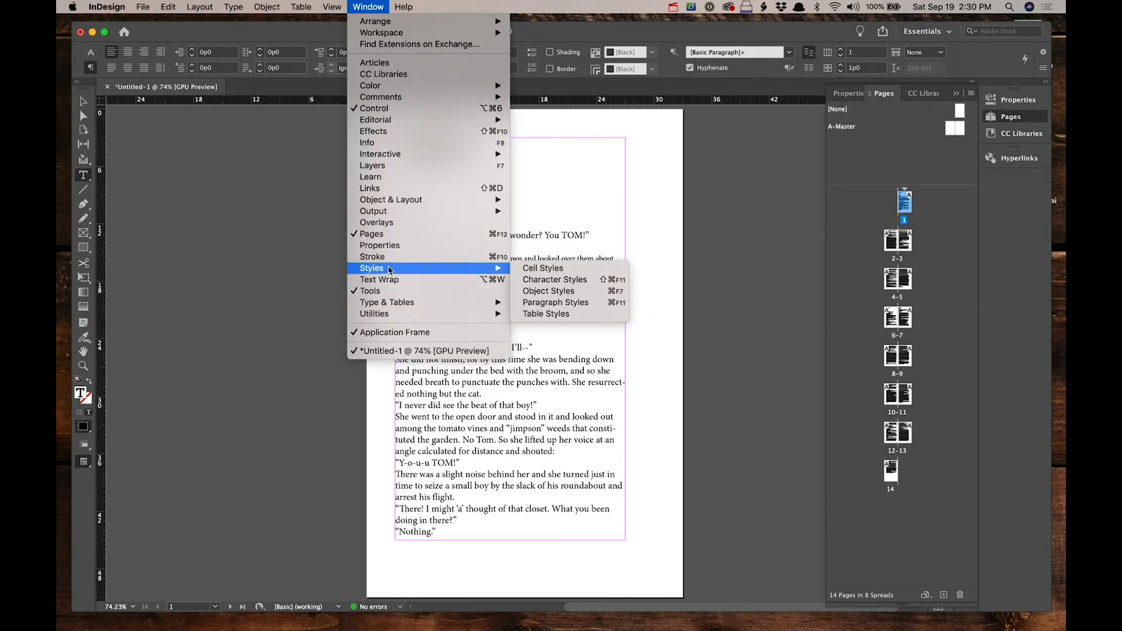
pyautogui.click(545, 305)
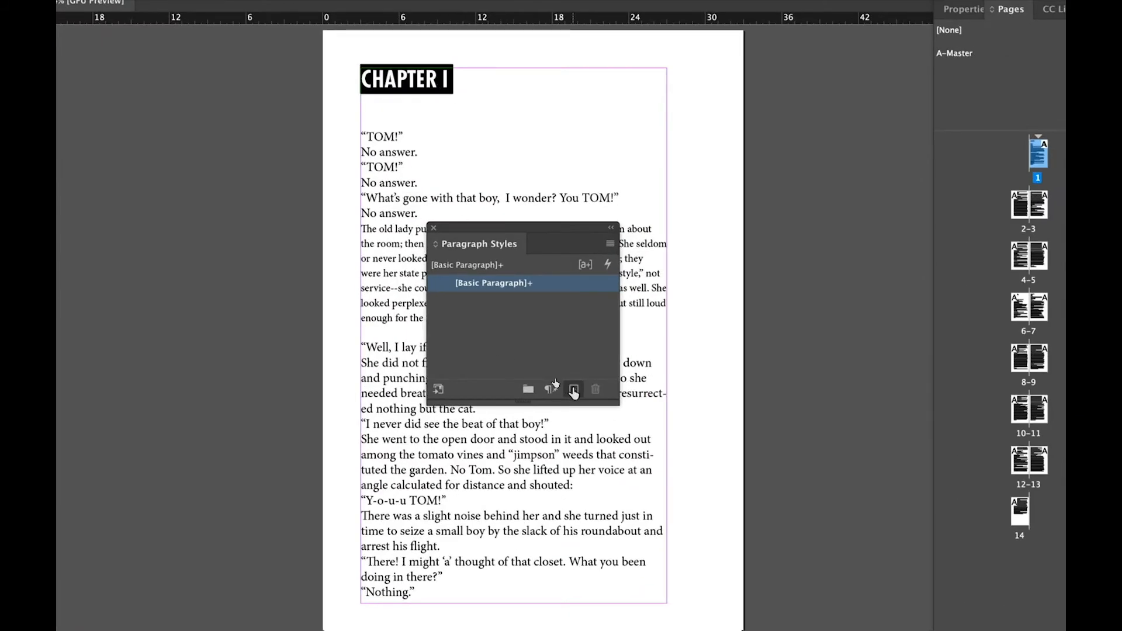
pyautogui.click(574, 389)
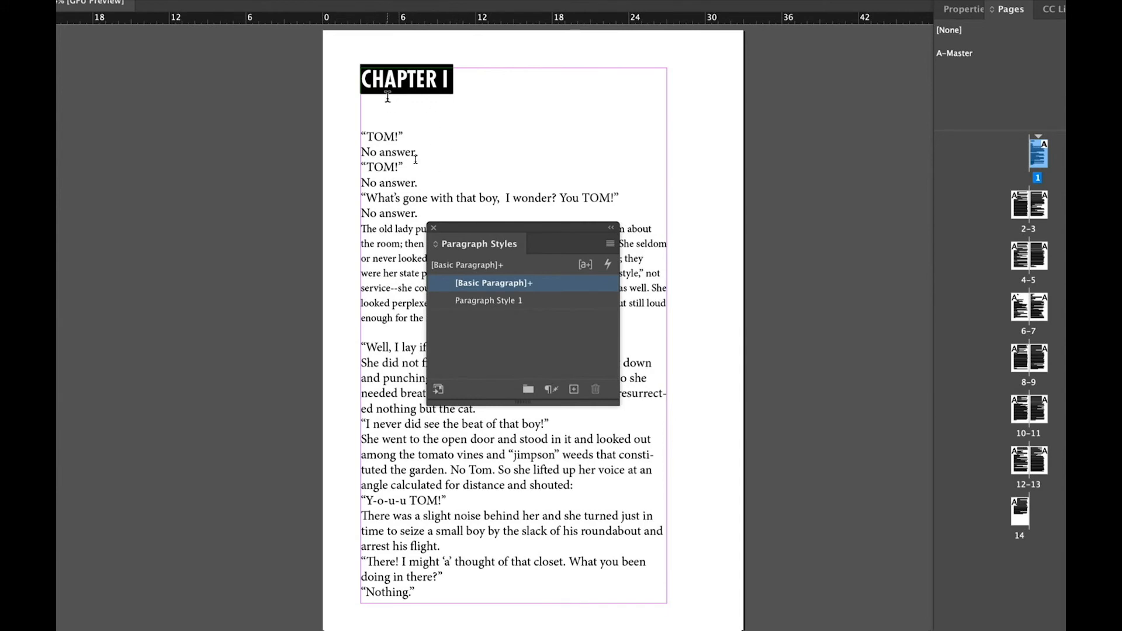
pyautogui.doubleClick(496, 301)
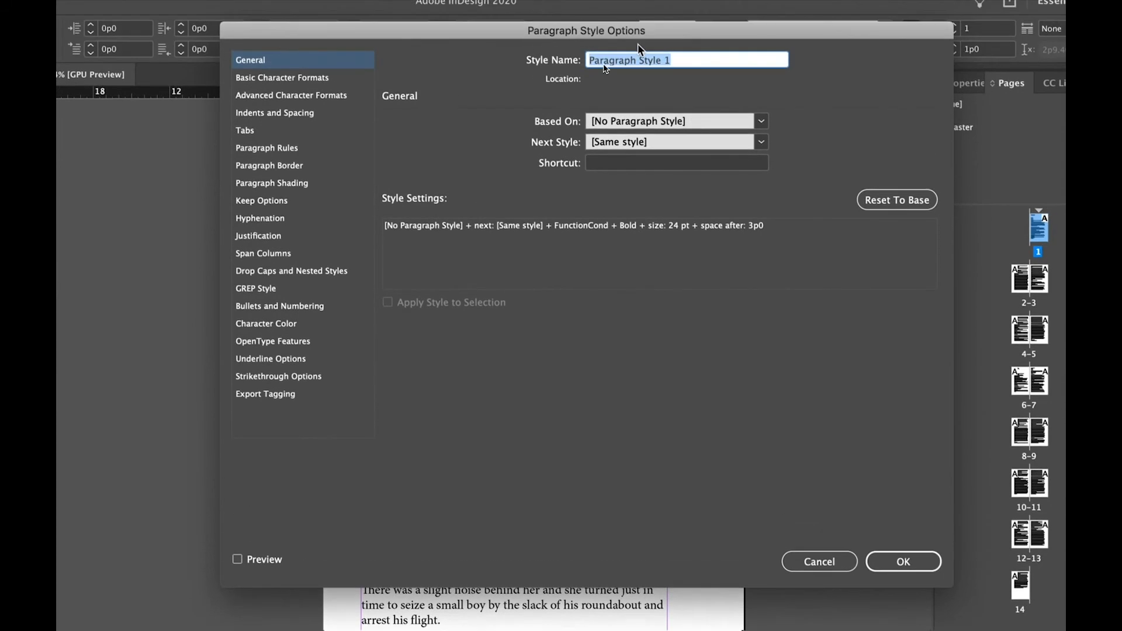
pyautogui.write('Chapter Title')
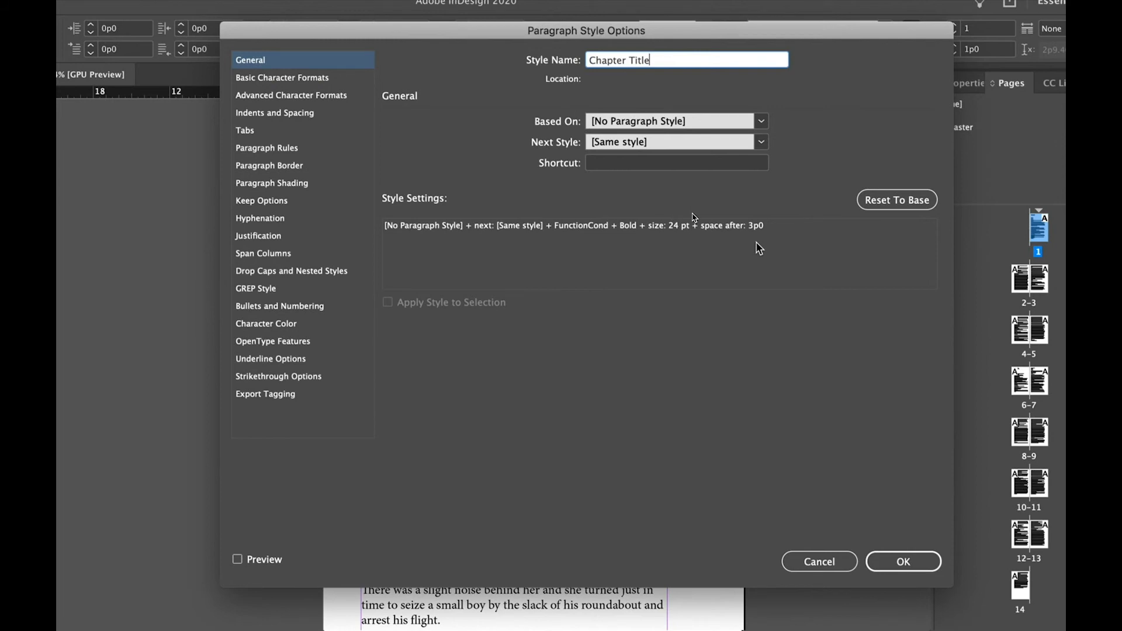
pyautogui.click(904, 562)
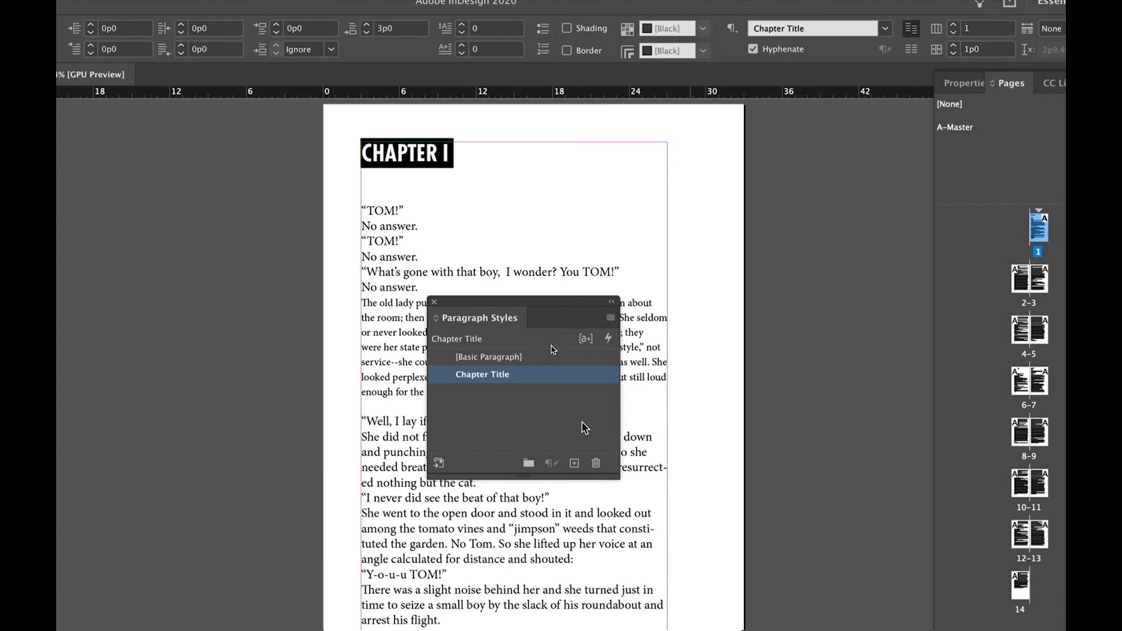
# Step: Create a paragraph style named Body paragraph from the formatted body paragraph
pyautogui.click(387, 347)
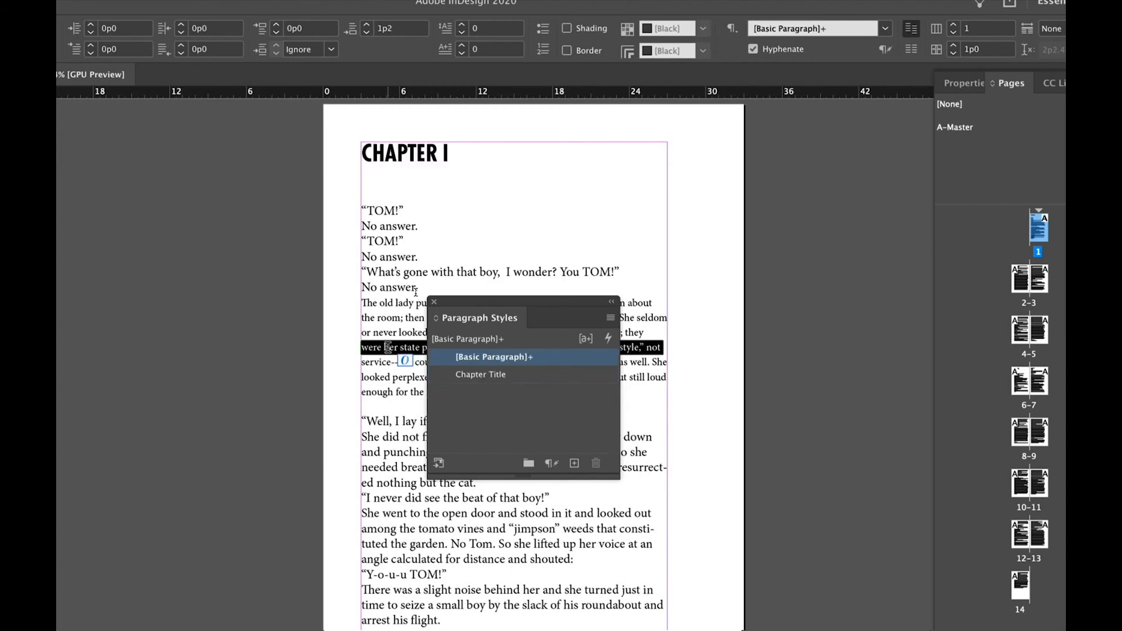
pyautogui.tripleClick(388, 348)
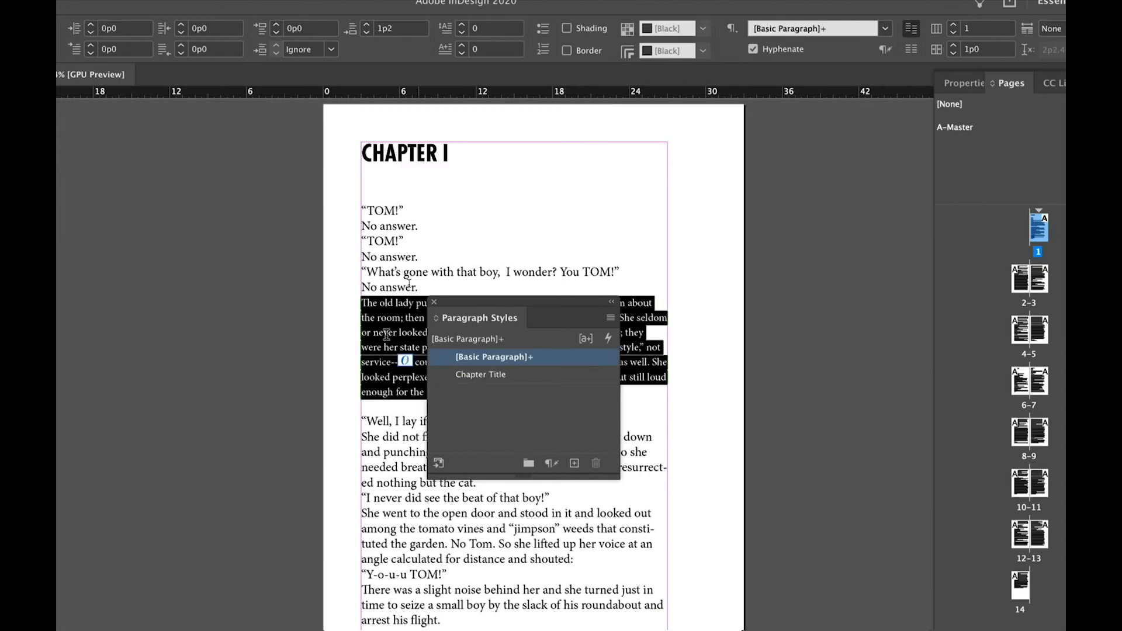
pyautogui.click(572, 463)
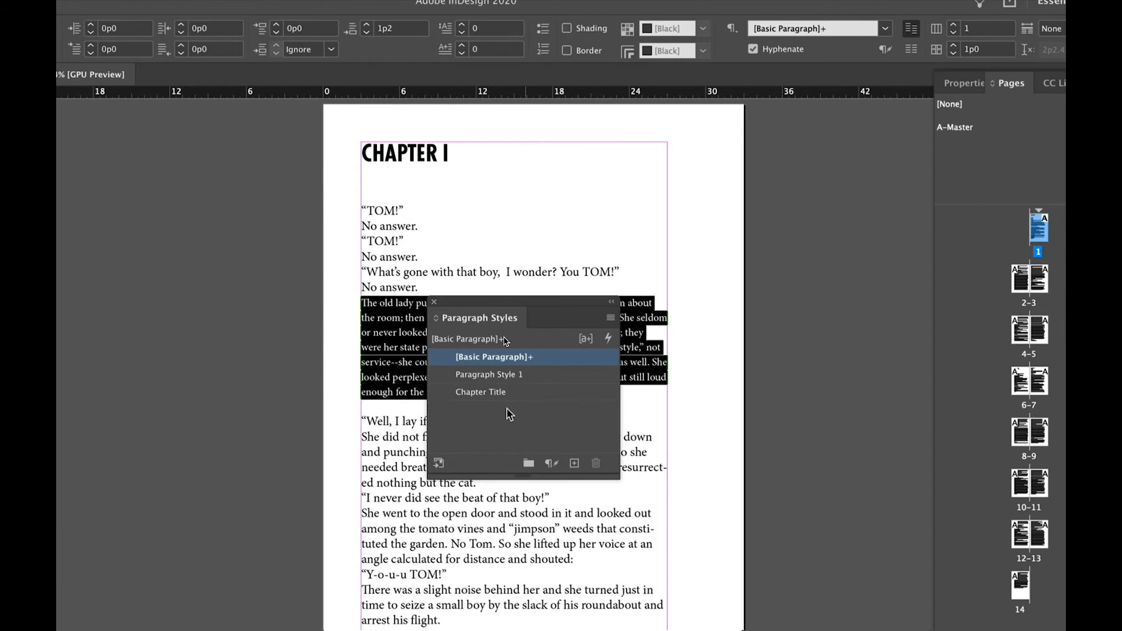
pyautogui.click(494, 377)
pyautogui.doubleClick(494, 377)
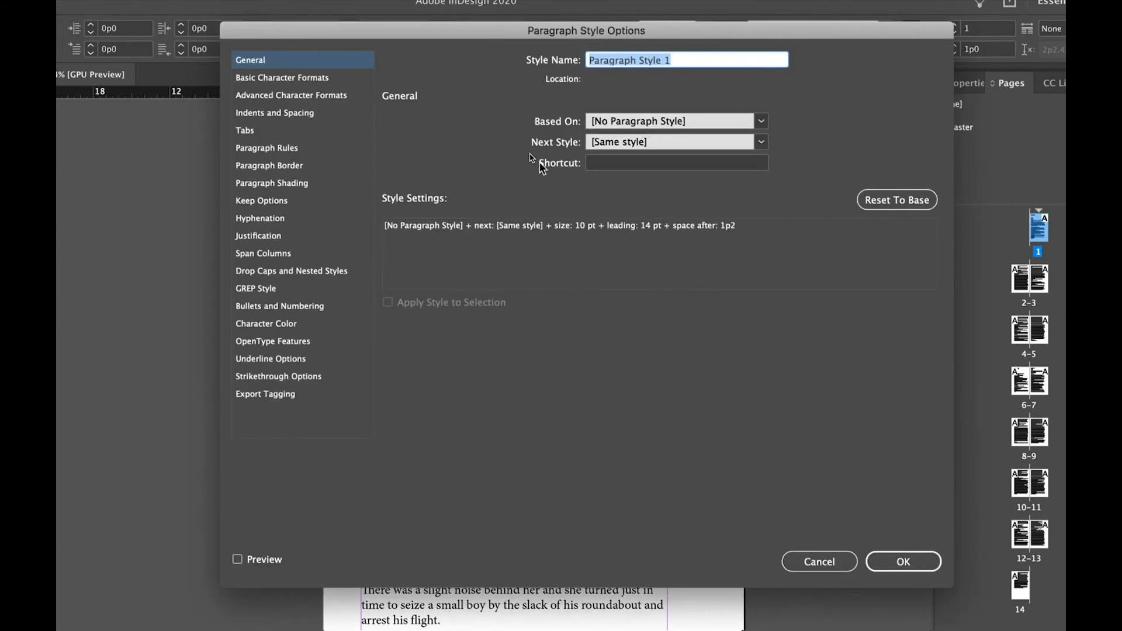
pyautogui.write('Body paragraph')
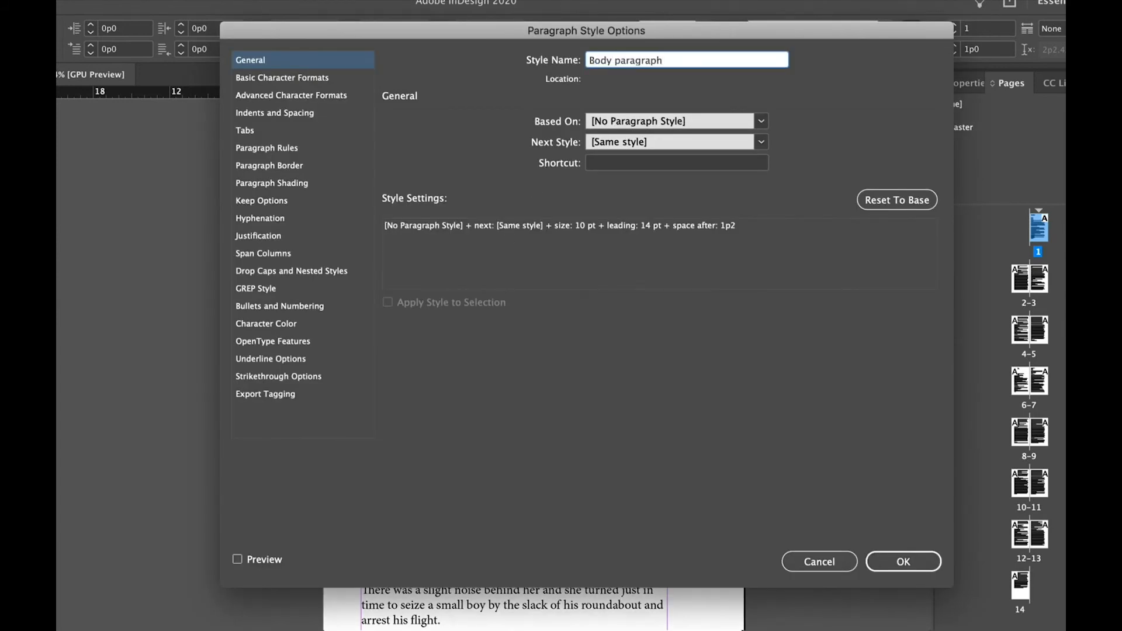
pyautogui.click(903, 561)
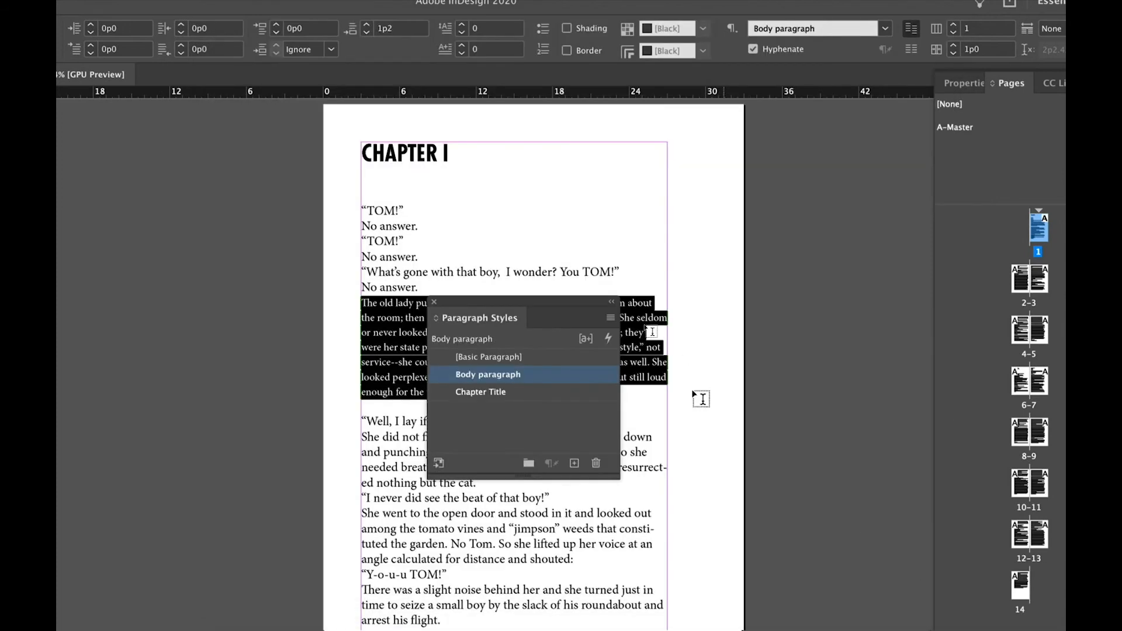
# Step: Select the Chapter I text from its first line to the end of the chapter and apply the Body paragraph style
pyautogui.click(362, 212)
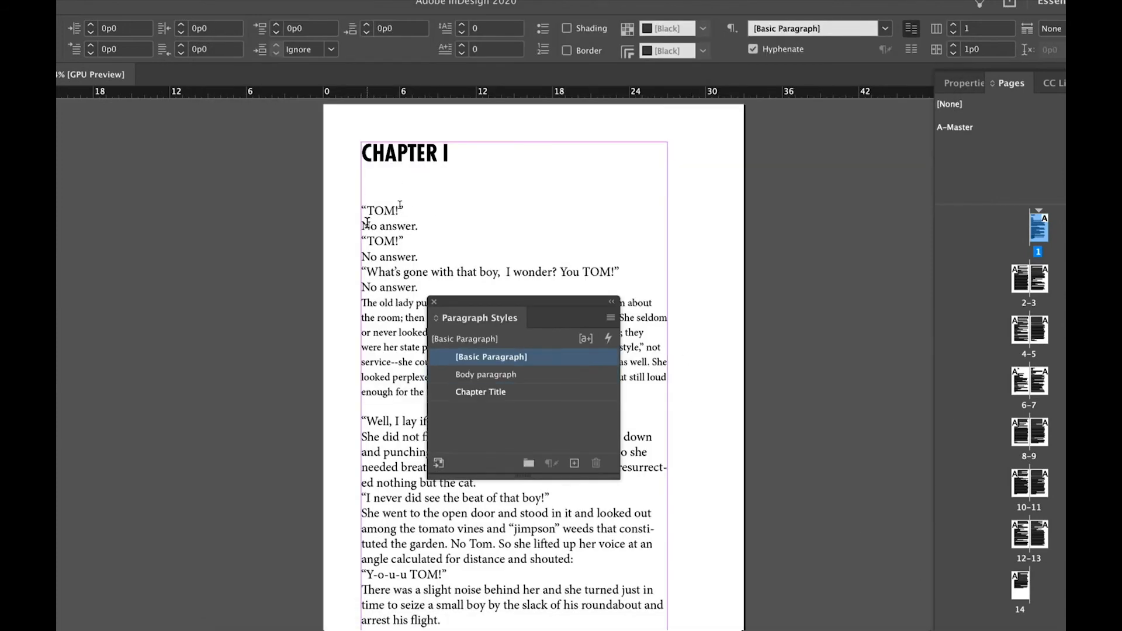
pyautogui.scroll(-2, 367, 261)
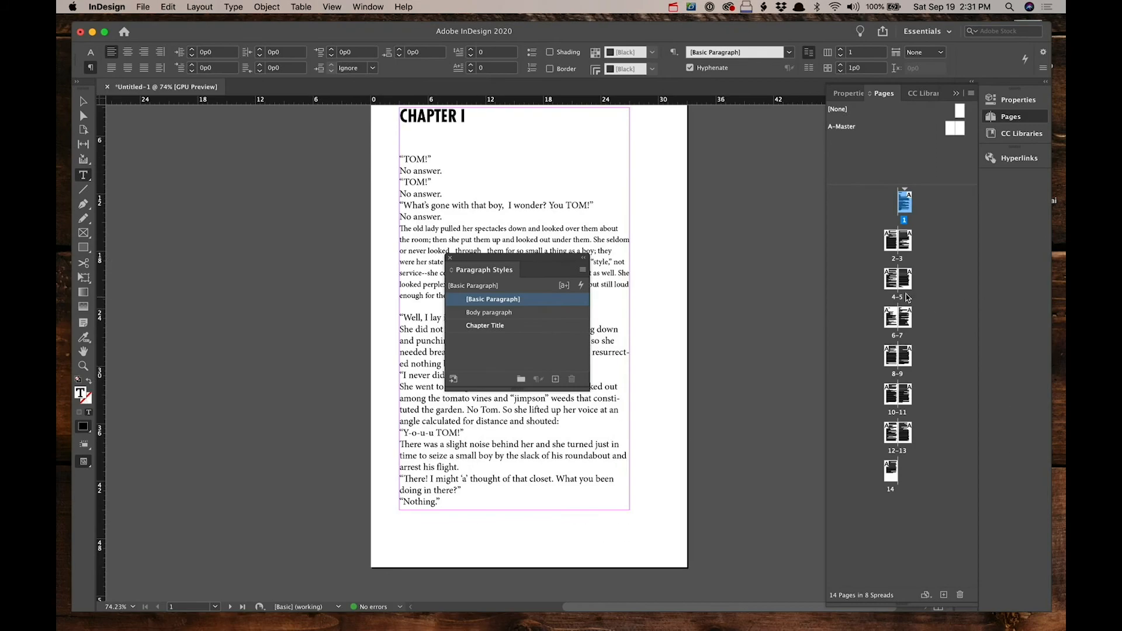
pyautogui.doubleClick(904, 279)
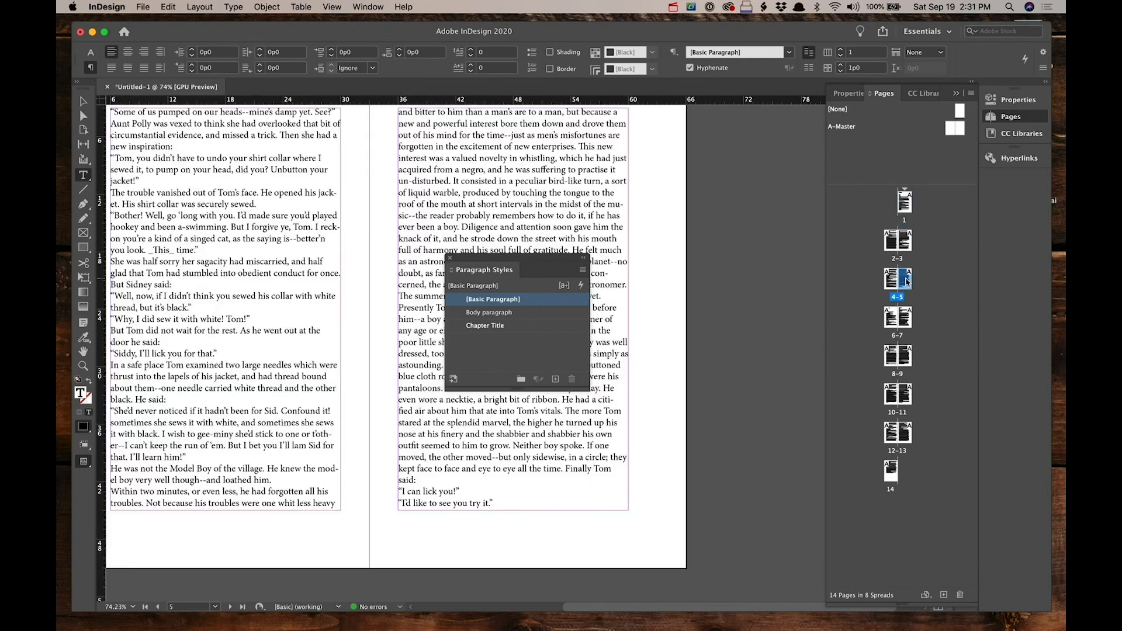
pyautogui.doubleClick(905, 318)
pyautogui.doubleClick(890, 319)
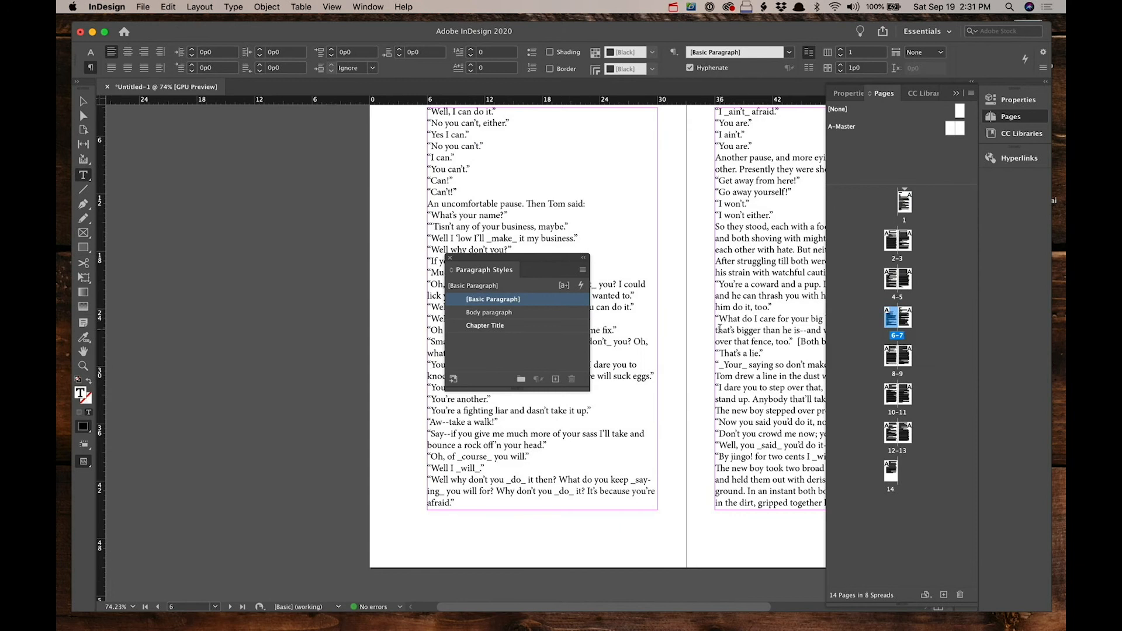
pyautogui.scroll(3, 720, 328)
pyautogui.scroll(-7, 720, 328)
pyautogui.scroll(-20, 720, 329)
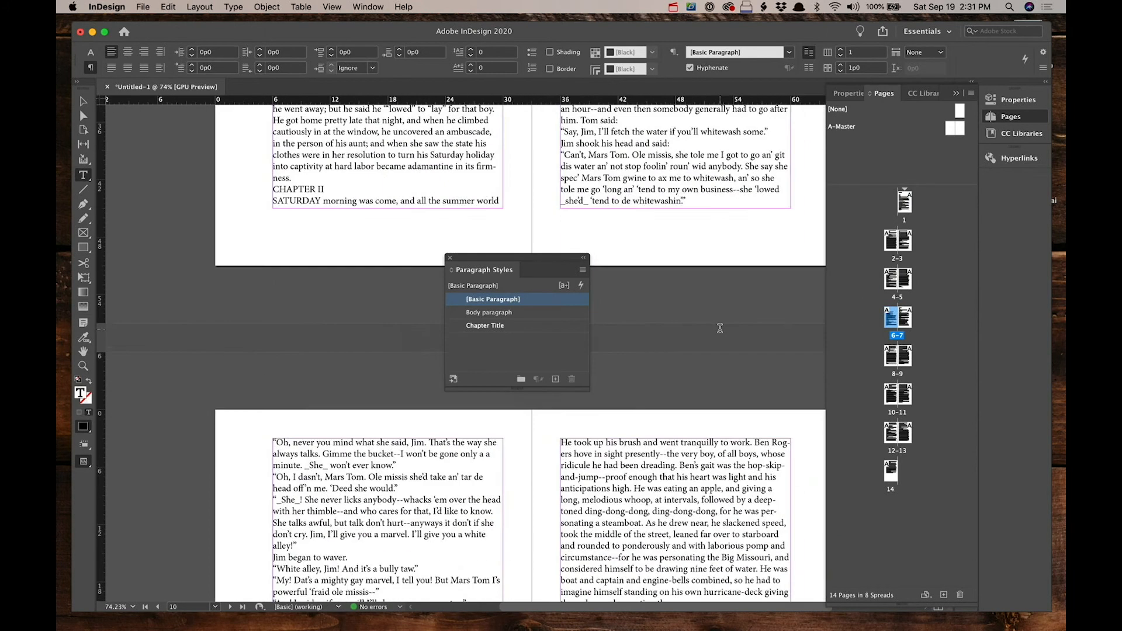
pyautogui.scroll(5, 720, 328)
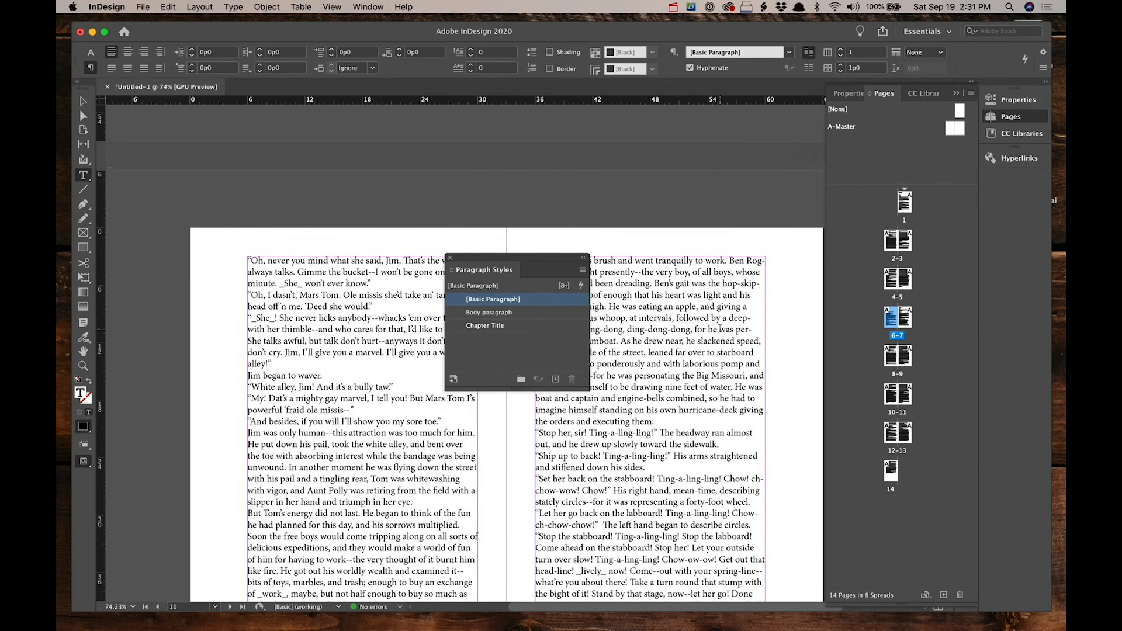
pyautogui.scroll(-15, 720, 328)
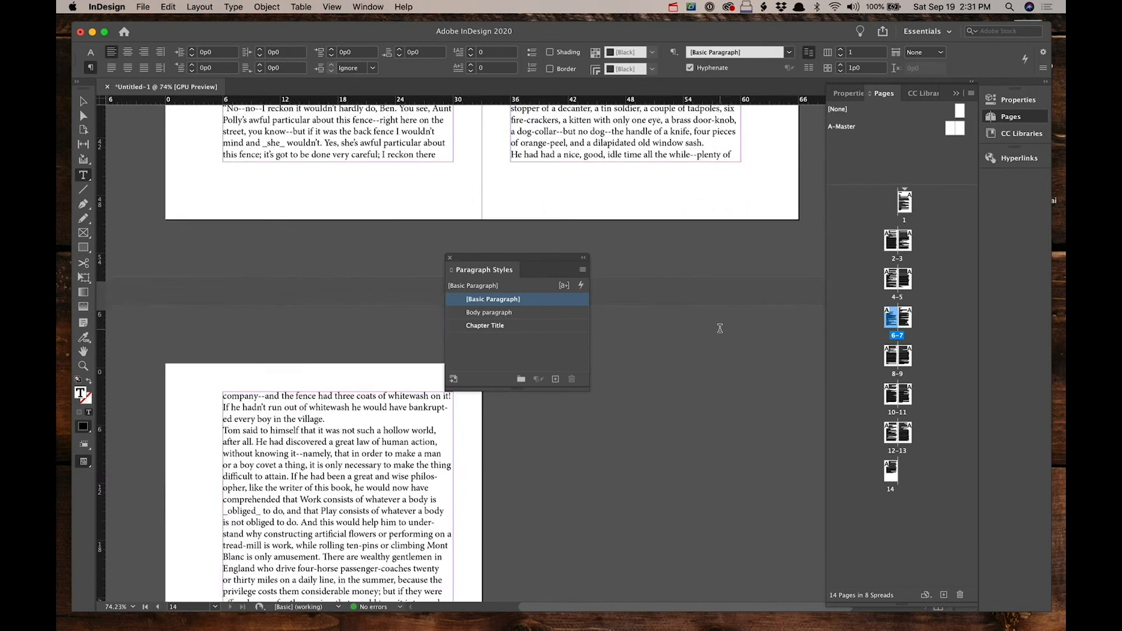
pyautogui.scroll(15, 720, 329)
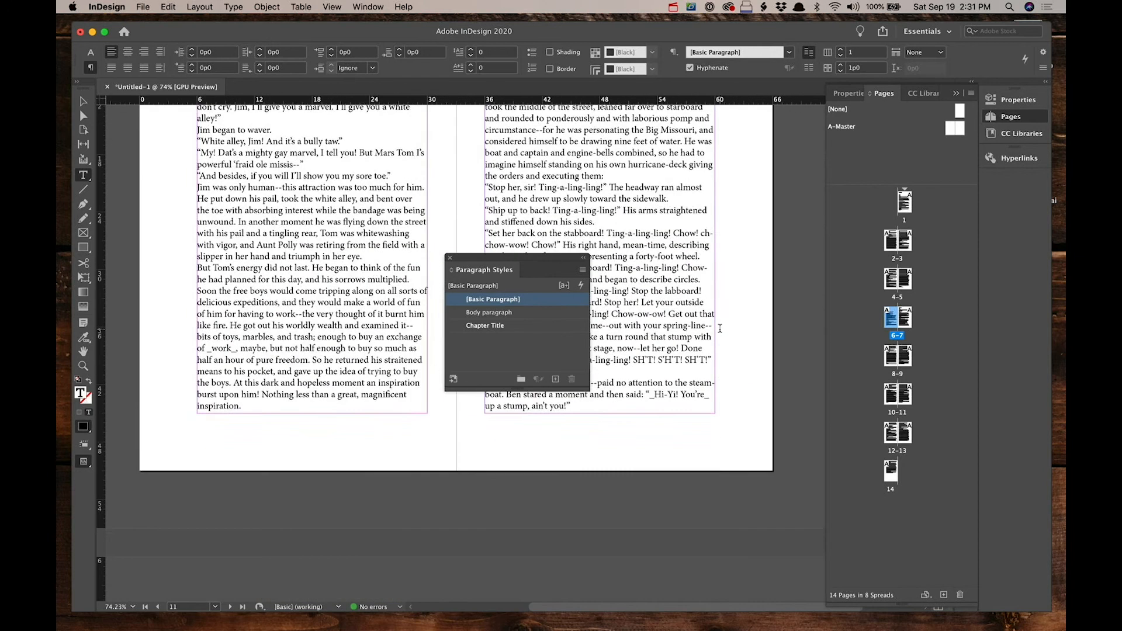
pyautogui.scroll(4, 720, 328)
pyautogui.moveTo(539, 259); pyautogui.dragTo(803, 160)
pyautogui.scroll(6, 526, 391)
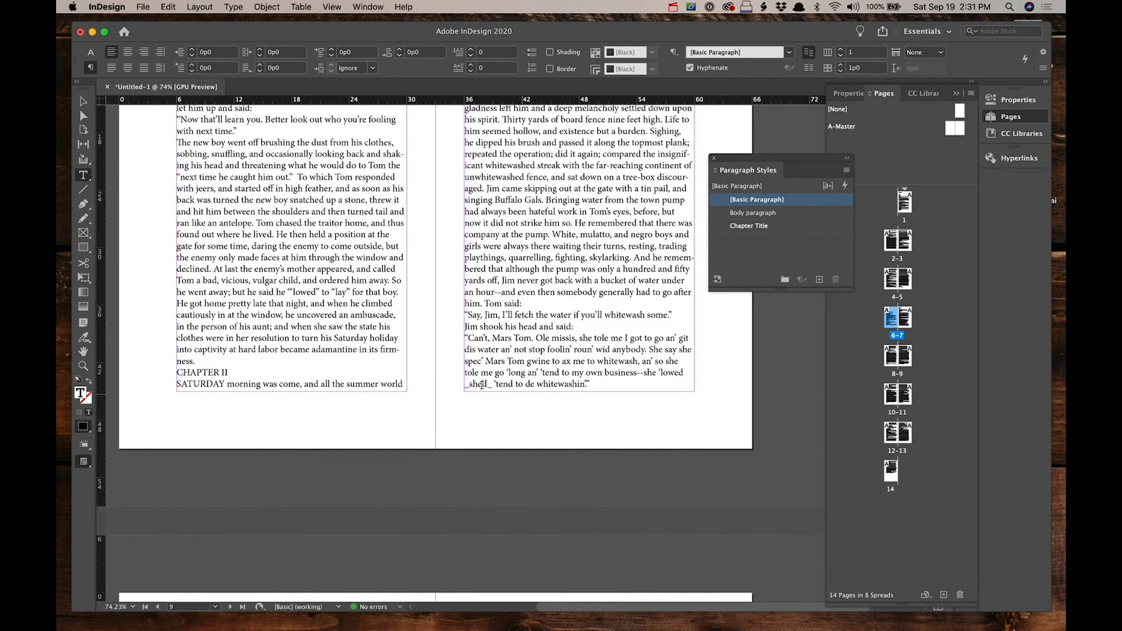
pyautogui.keyDown('shift'); pyautogui.click(197, 365); pyautogui.keyUp('shift')
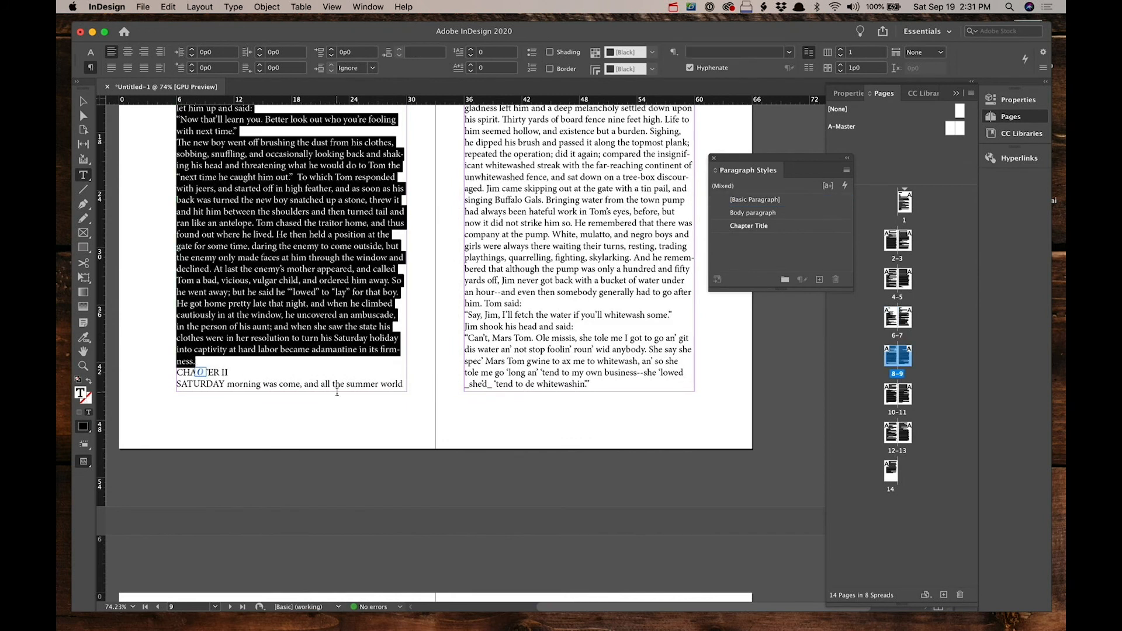
pyautogui.click(751, 213)
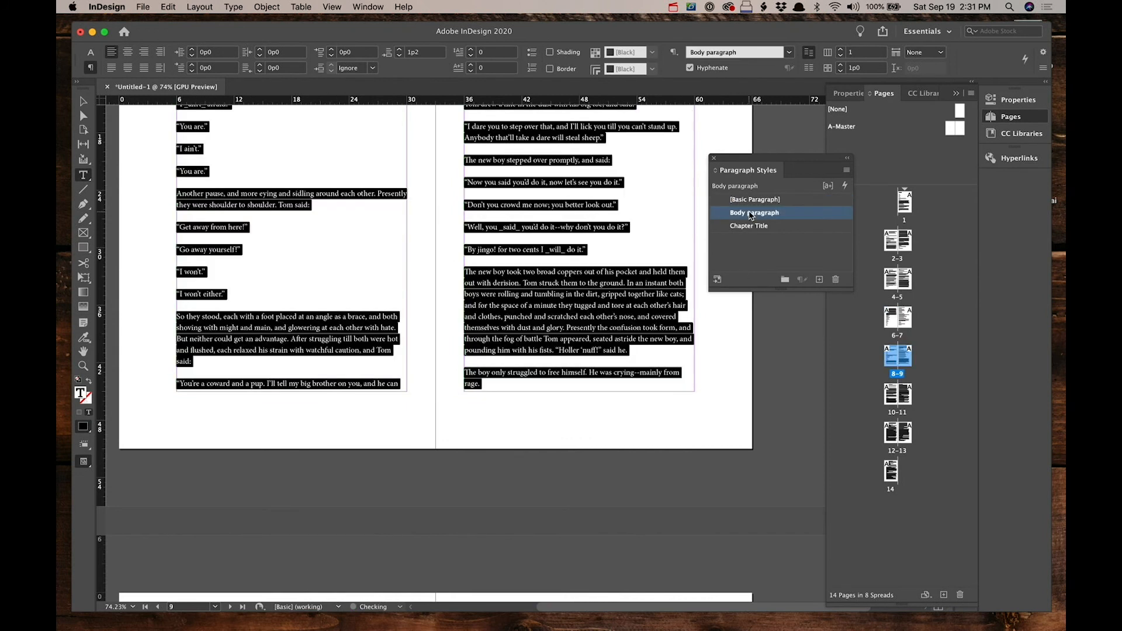
# Step: Apply the Chapter Title style to the CHAPTER II heading and insert a column break so it starts on the next page
pyautogui.scroll(-10, 583, 327)
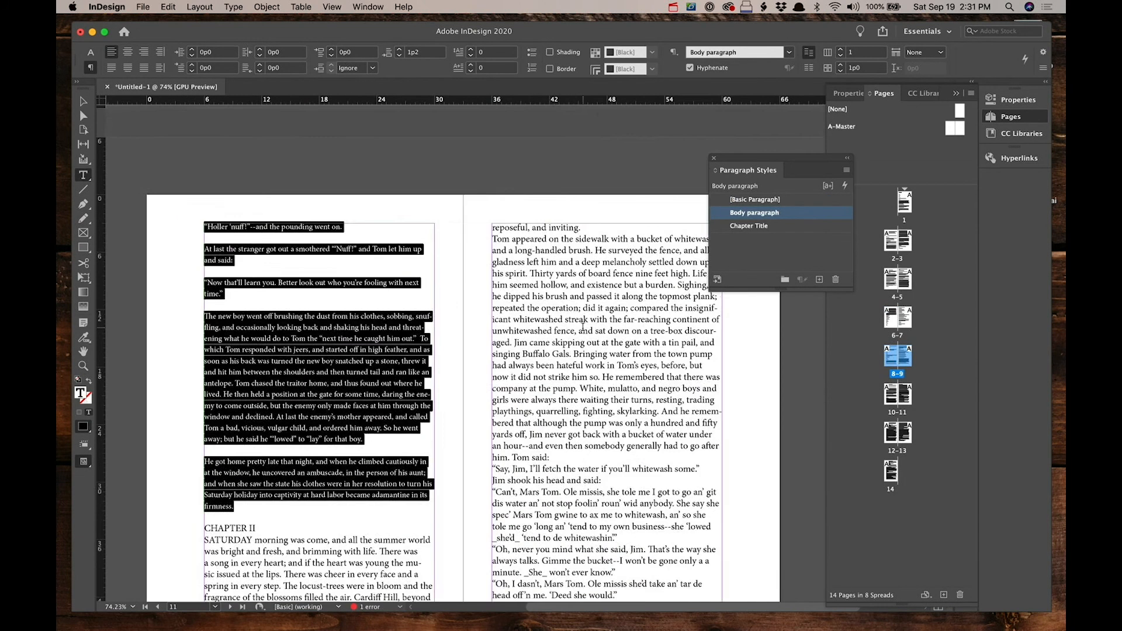
pyautogui.click(242, 353)
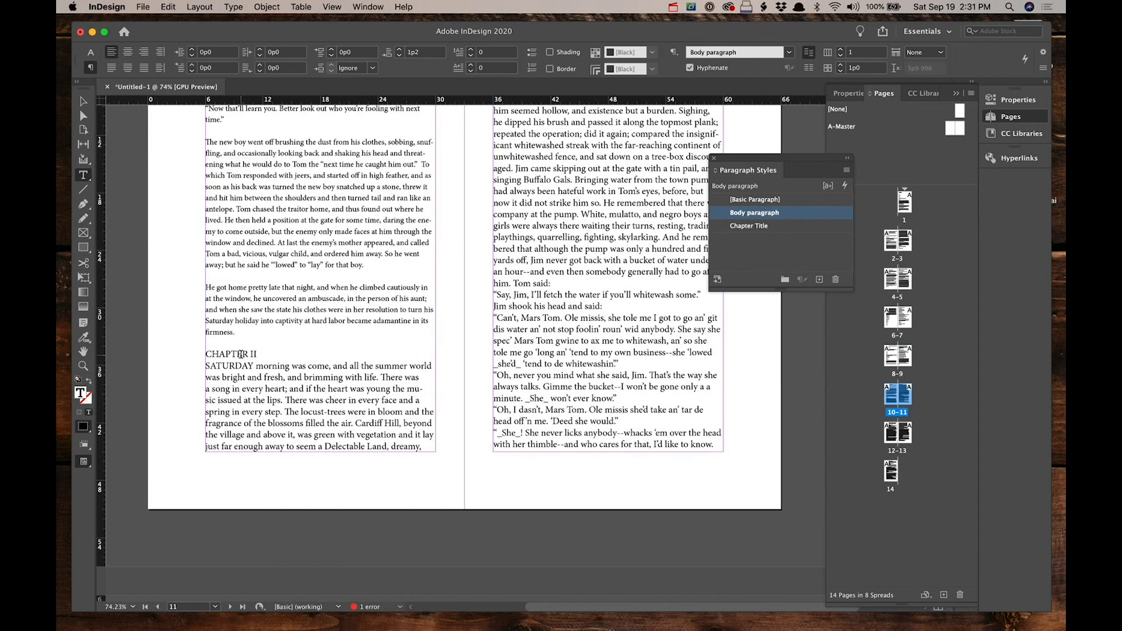
pyautogui.click(754, 225)
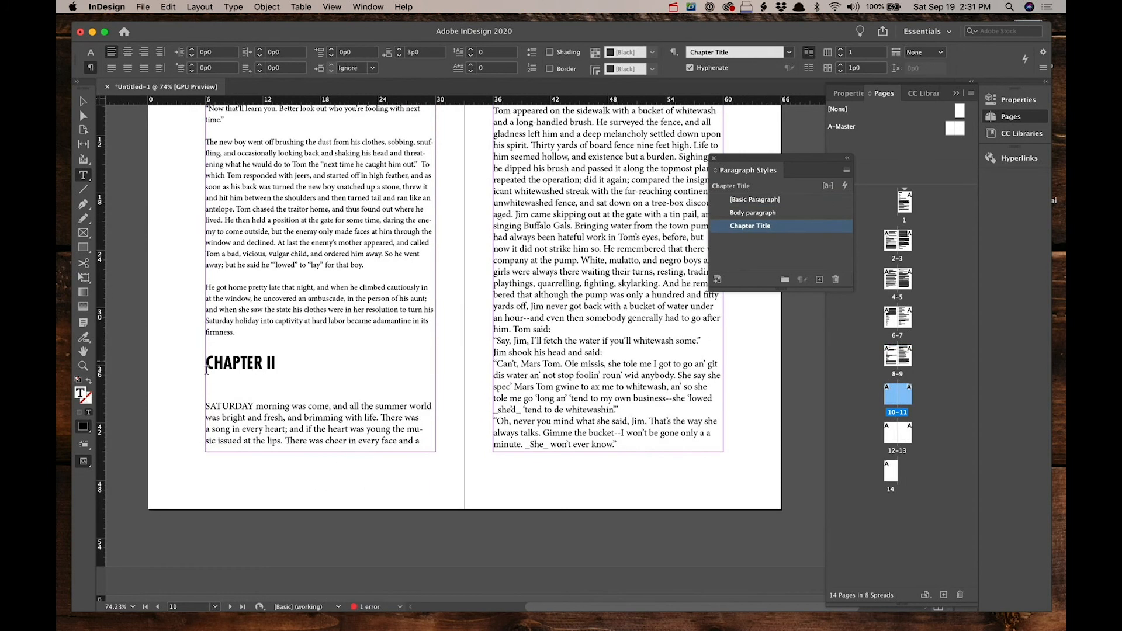
pyautogui.press('KP_Enter')
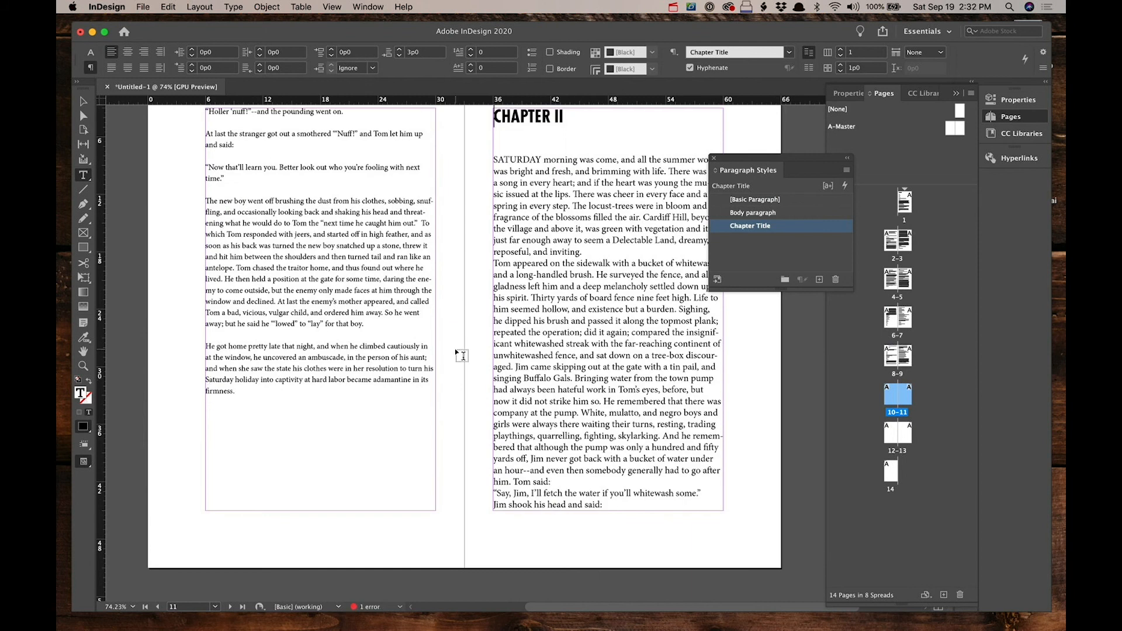
# Step: Select the text from the Chapter II opening paragraph to the end of the story and apply the Body paragraph style
pyautogui.click(496, 160)
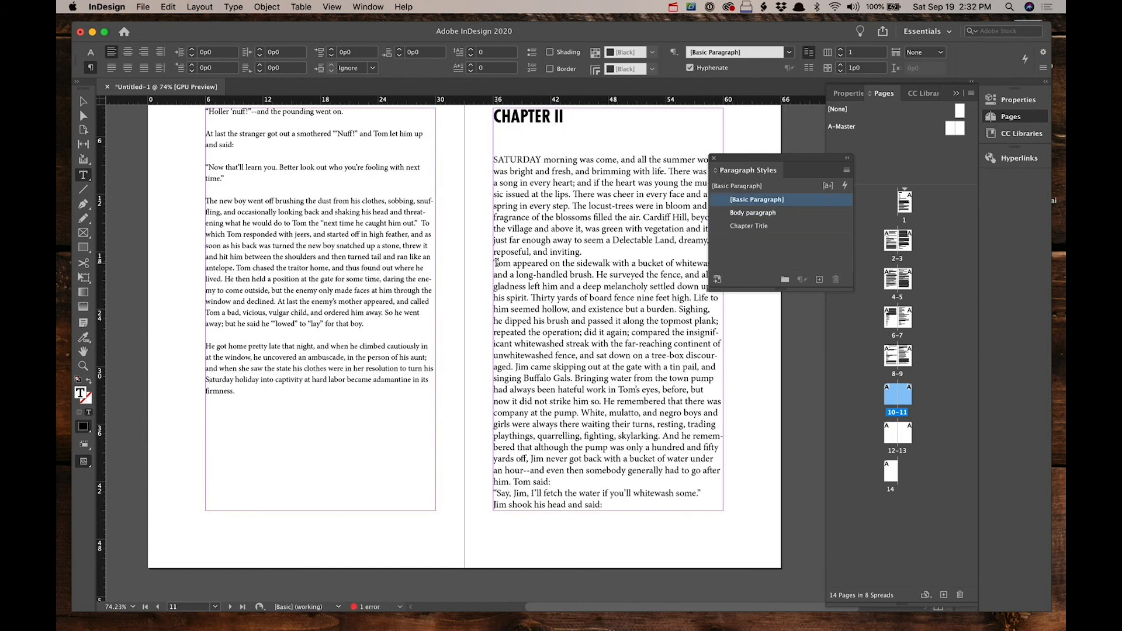
pyautogui.scroll(-15, 496, 262)
pyautogui.scroll(-5, 497, 263)
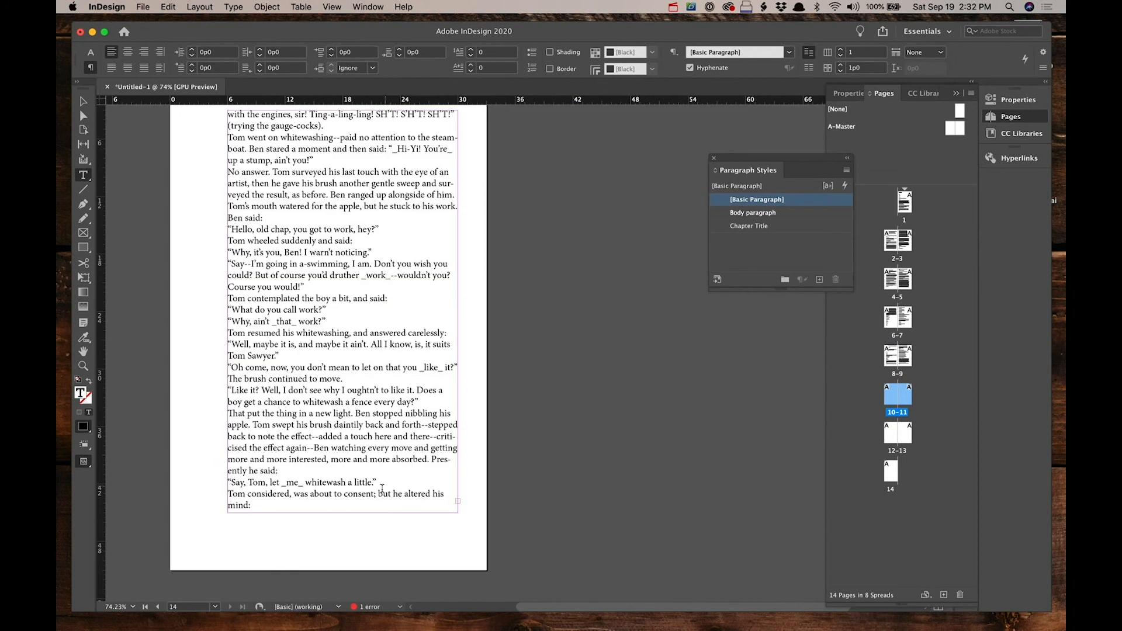
pyautogui.press('super+a')
pyautogui.click(754, 213)
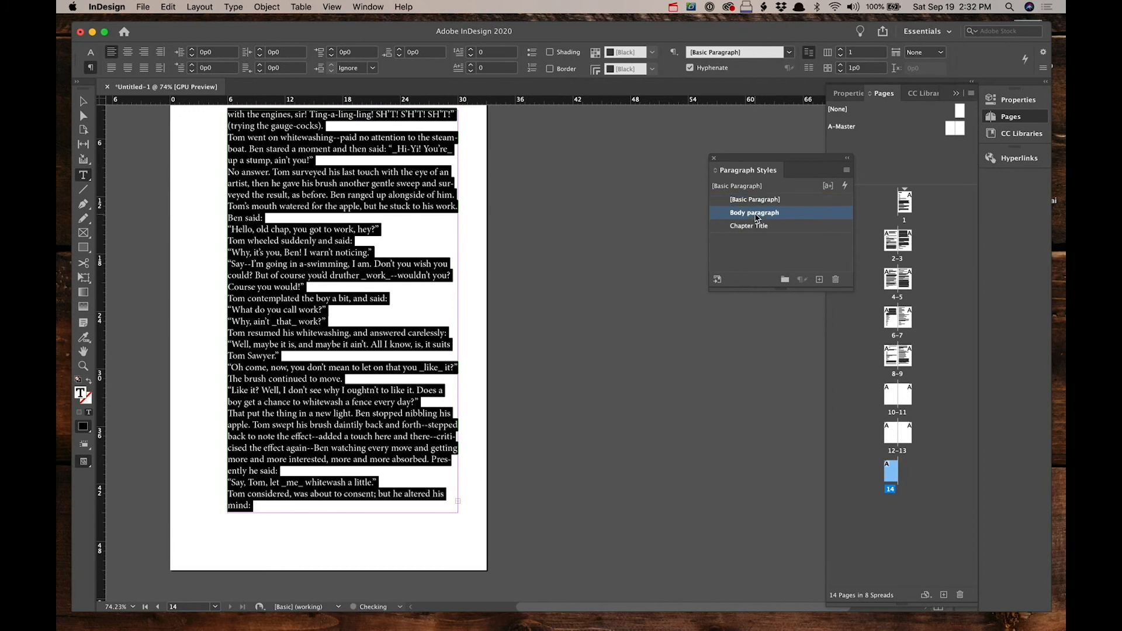
# Step: Scroll back through the spreads to review the styled chapters
pyautogui.scroll(3, 476, 432)
pyautogui.scroll(-4, 475, 432)
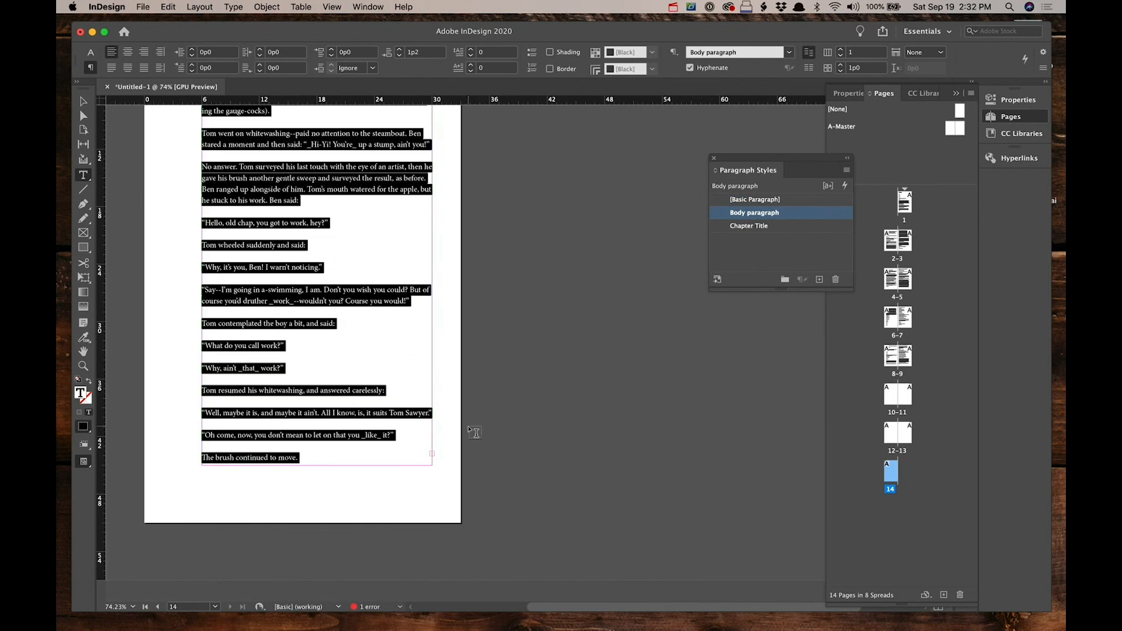
pyautogui.scroll(10, 518, 347)
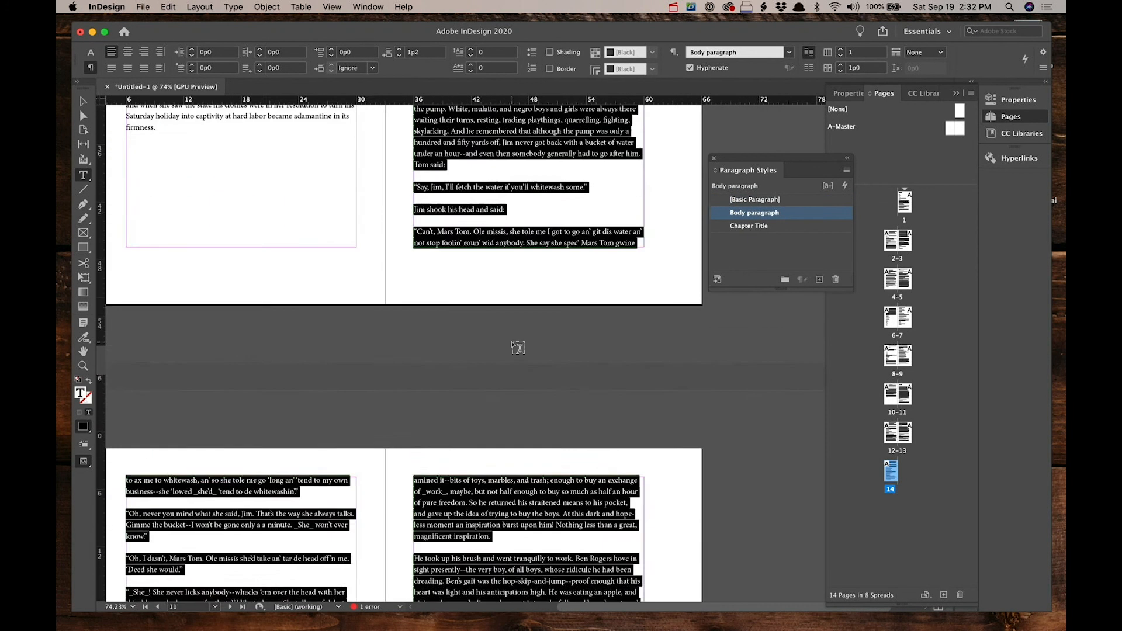
pyautogui.scroll(7, 518, 348)
pyautogui.click(83, 102)
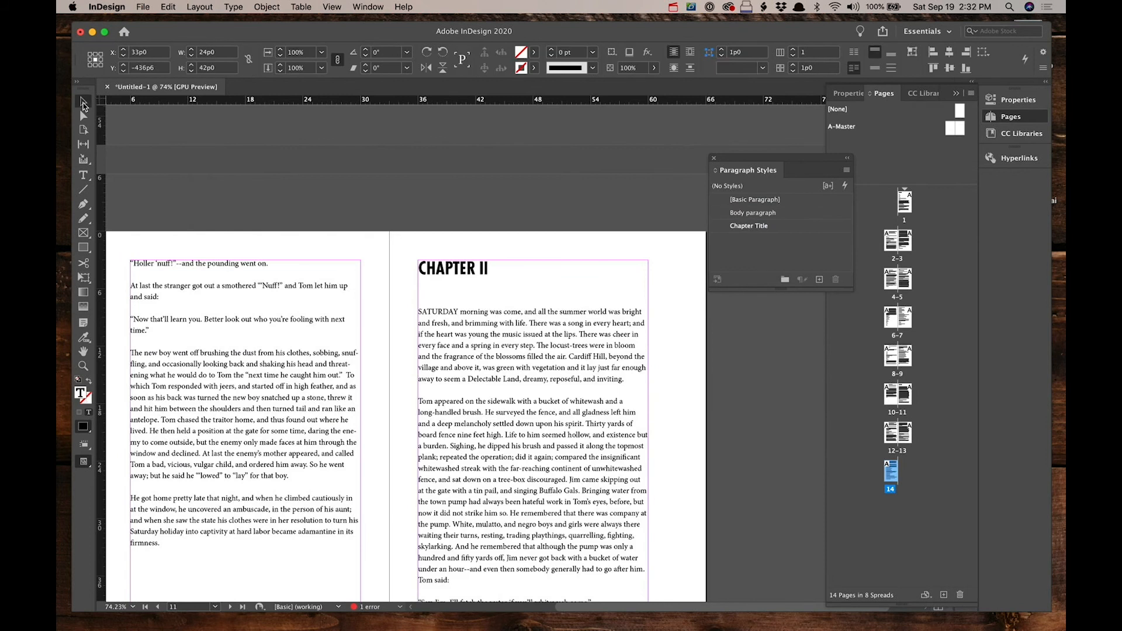
pyautogui.scroll(15, 387, 179)
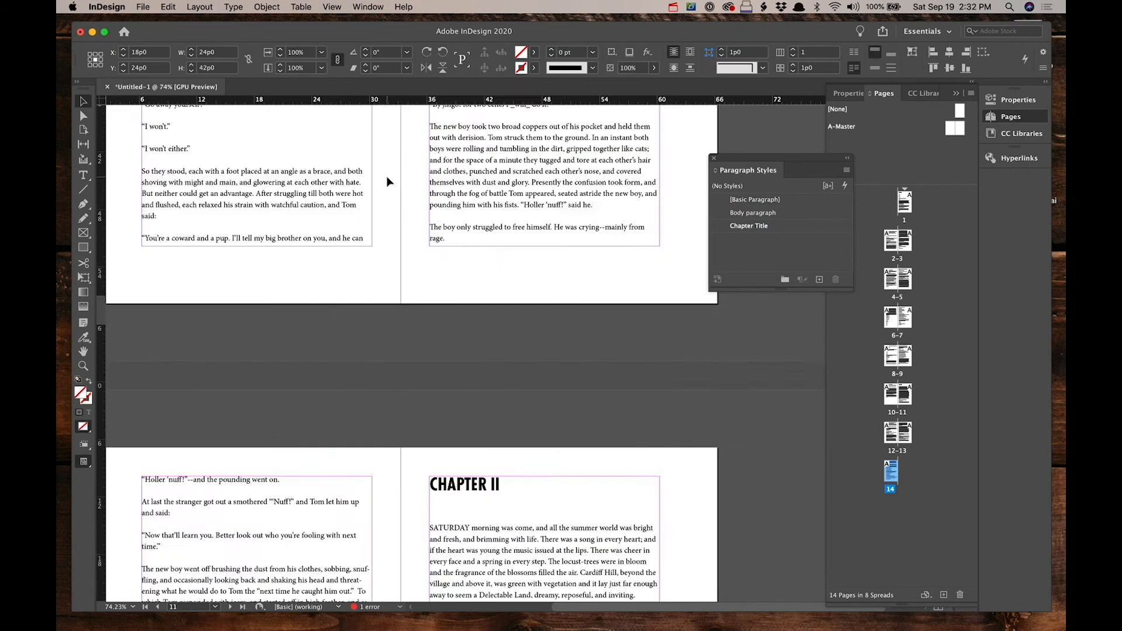
pyautogui.scroll(15, 387, 177)
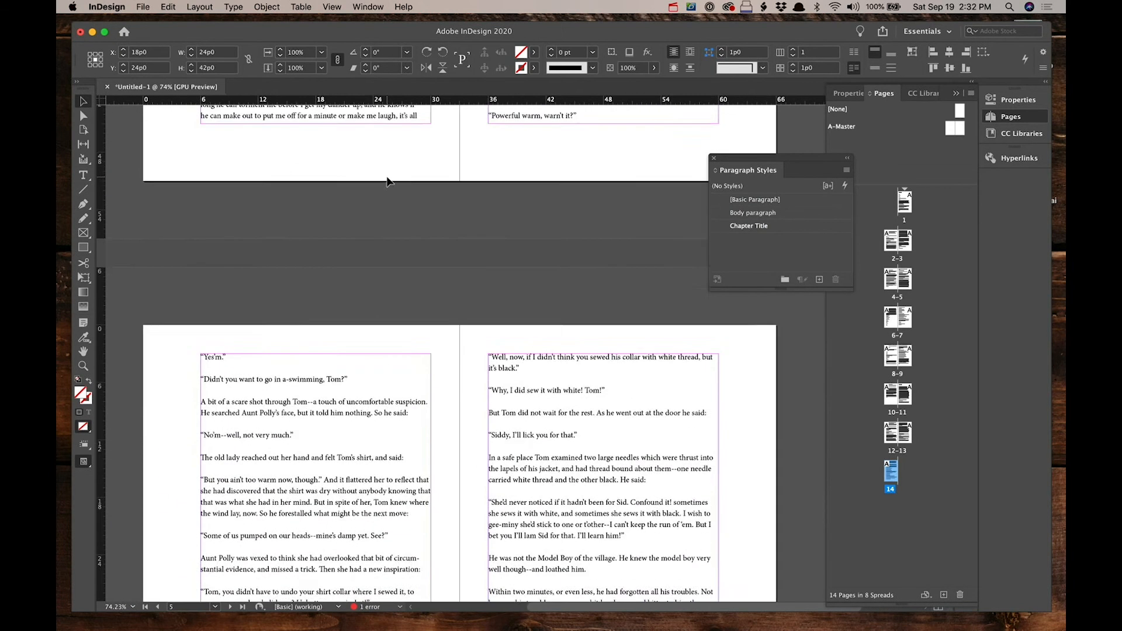
pyautogui.scroll(5, 387, 176)
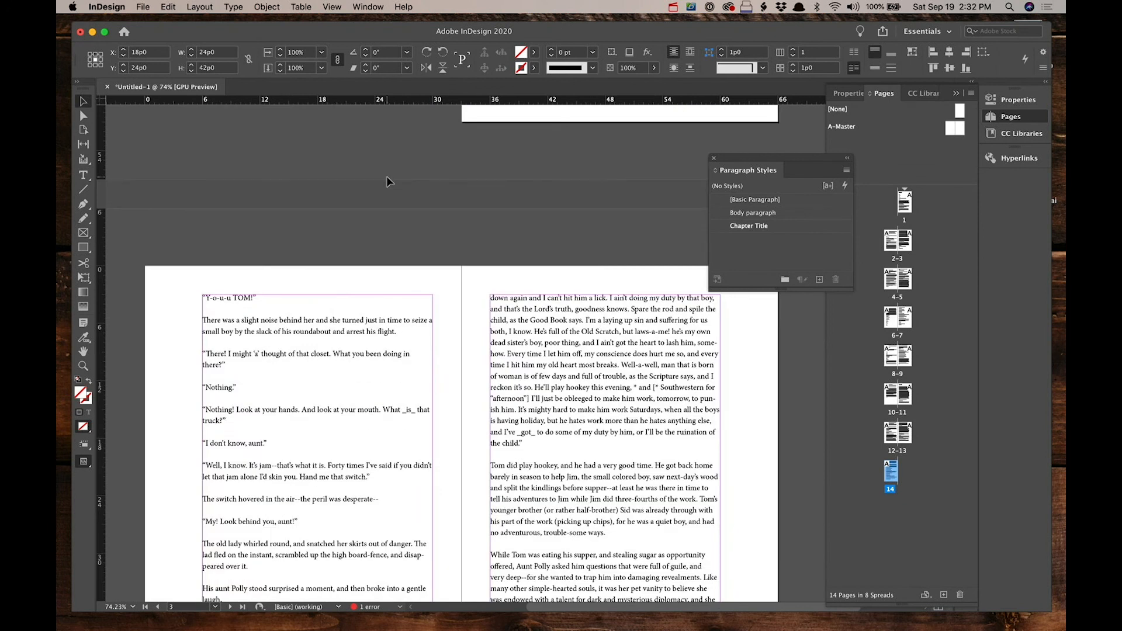
pyautogui.scroll(10, 387, 177)
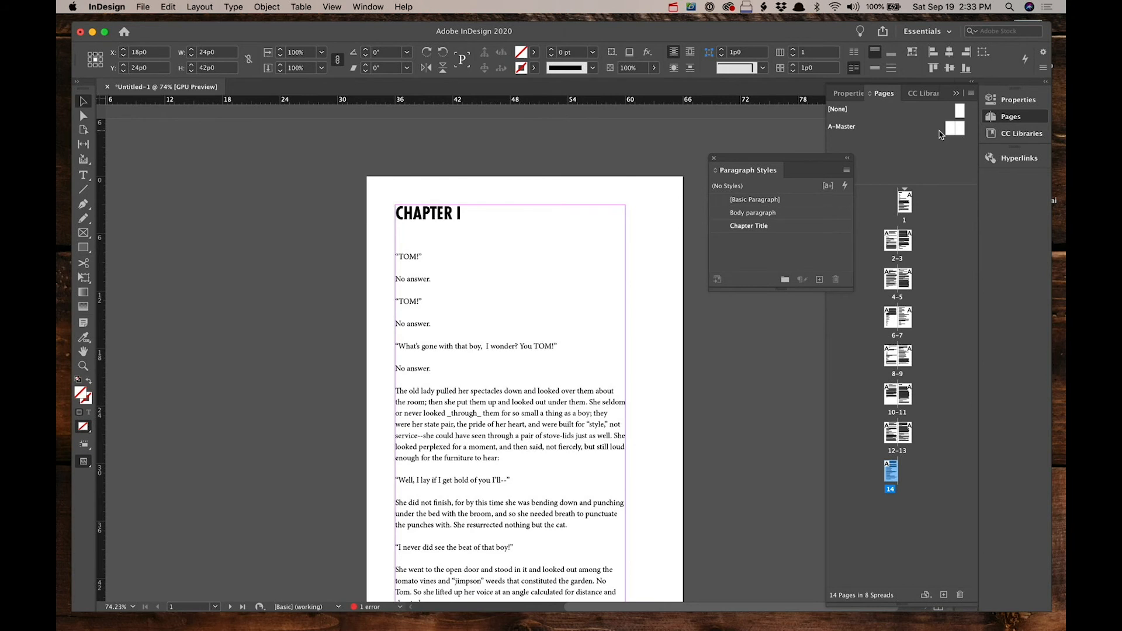
# Step: On the A-Master spread, draw a small text frame at the left page's bottom-left corner and insert a Current Page Number marker
pyautogui.doubleClick(953, 129)
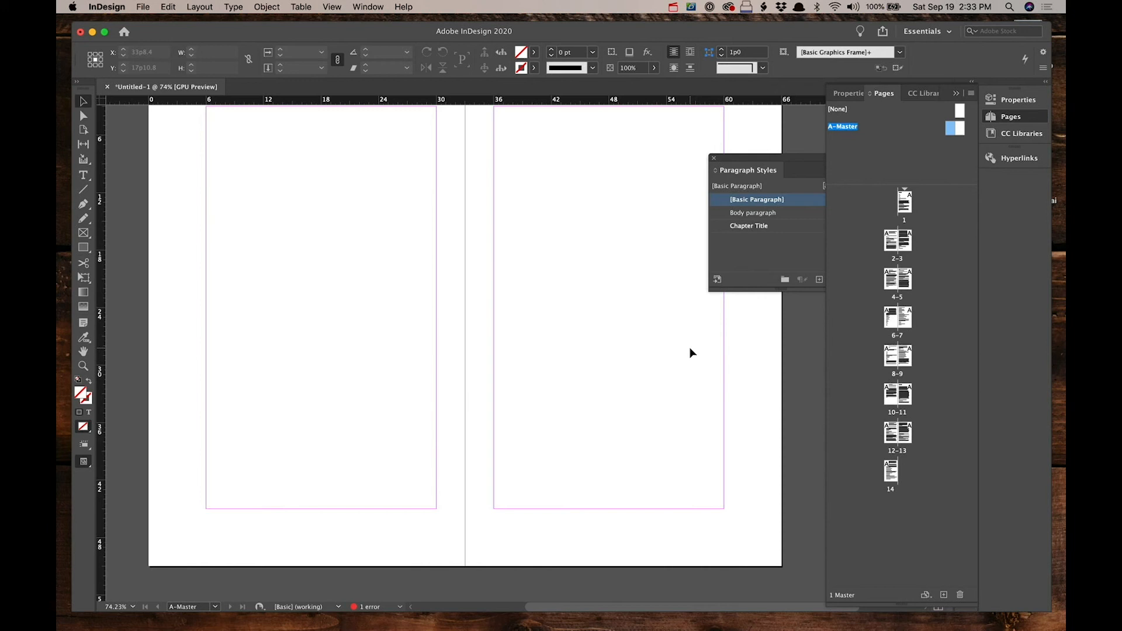
pyautogui.click(83, 175)
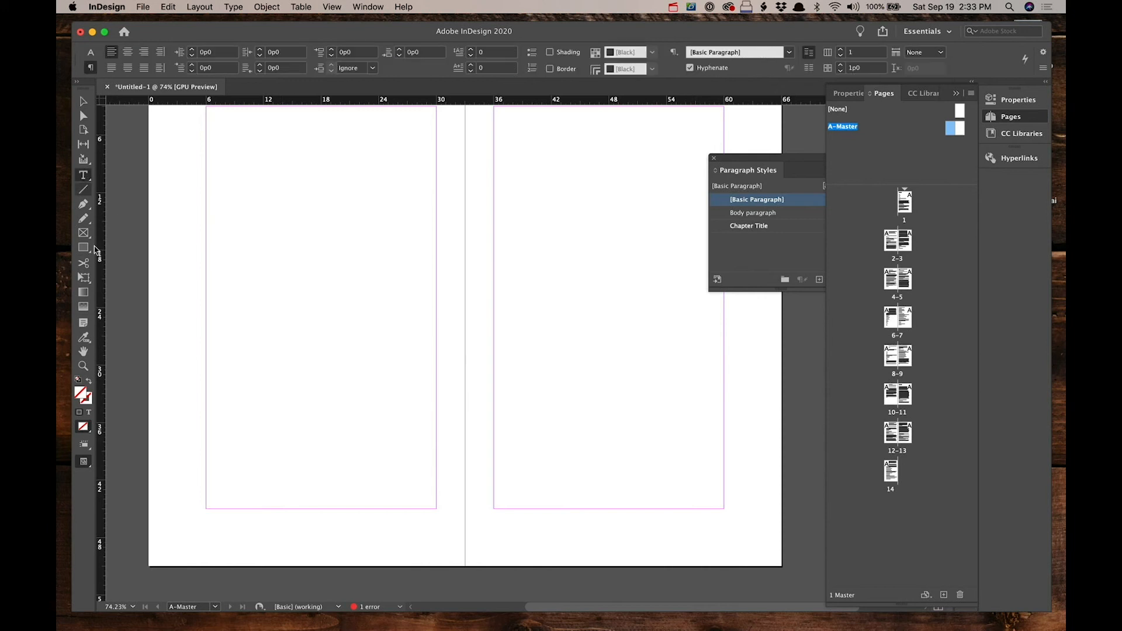
pyautogui.scroll(-2, 199, 502)
pyautogui.hscroll(-1, 198, 503)
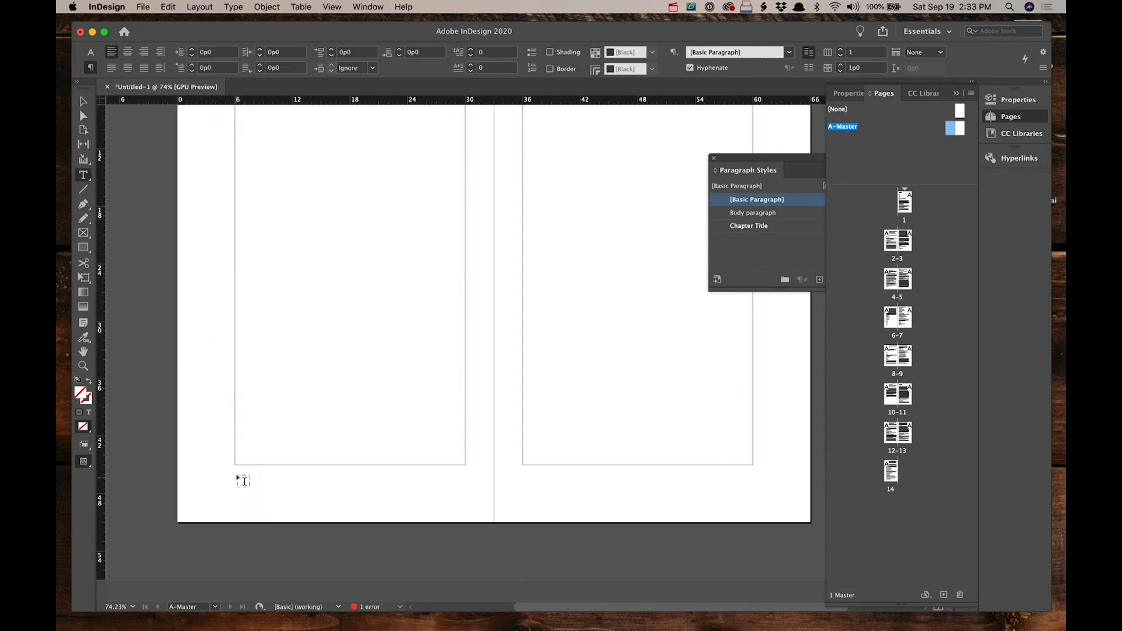
pyautogui.moveTo(235, 467); pyautogui.dragTo(177, 522)
pyautogui.click(235, 7)
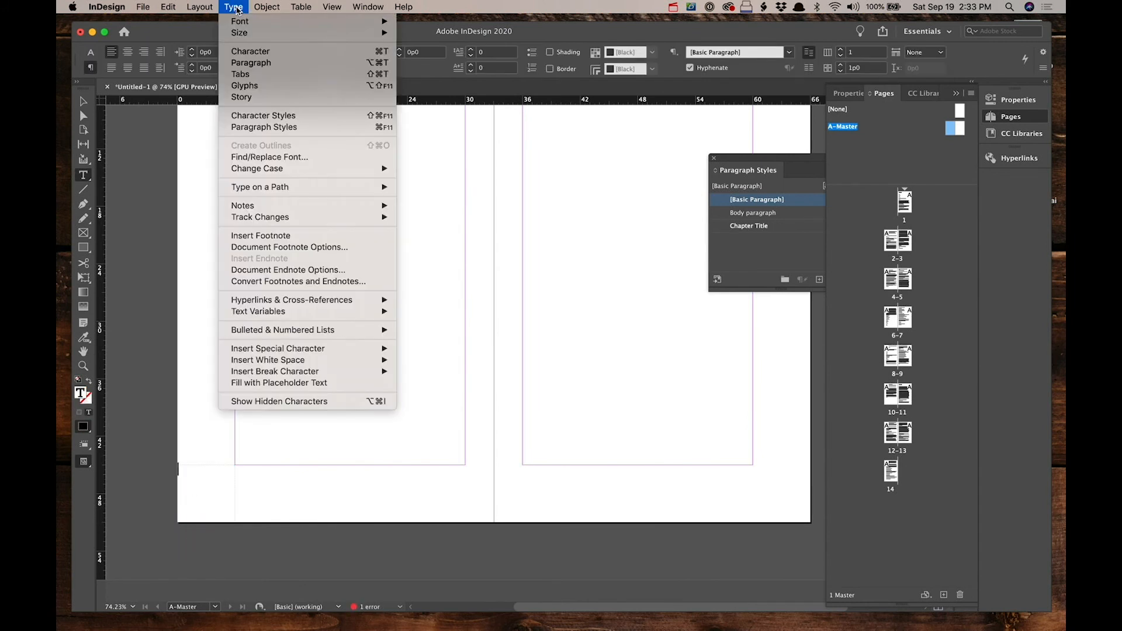
pyautogui.moveTo(255, 218)
pyautogui.moveTo(272, 353)
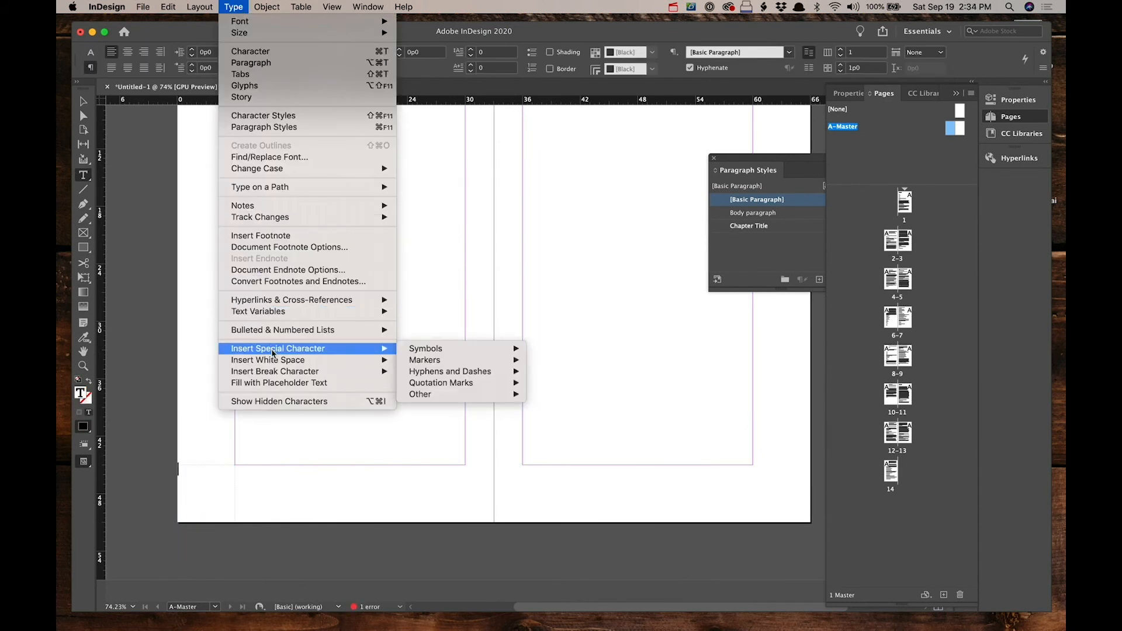
pyautogui.moveTo(457, 360)
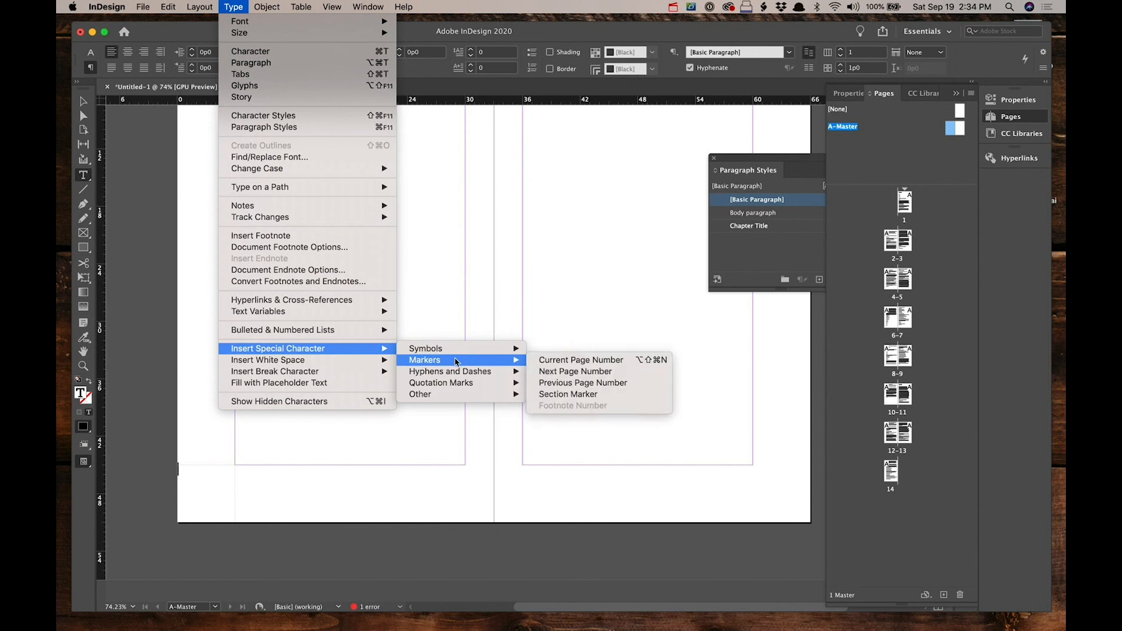
pyautogui.click(592, 361)
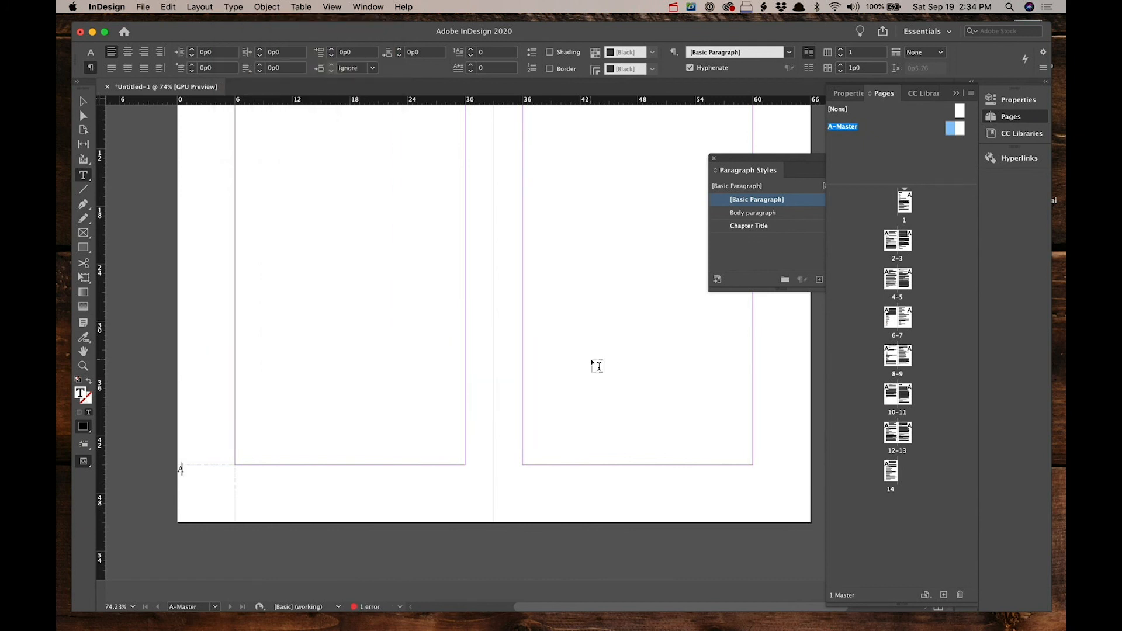
# Step: Select the page number marker and set its font style to Minion Pro Bold Cond
pyautogui.hotkey('shift', 'Left')
pyautogui.click(91, 52)
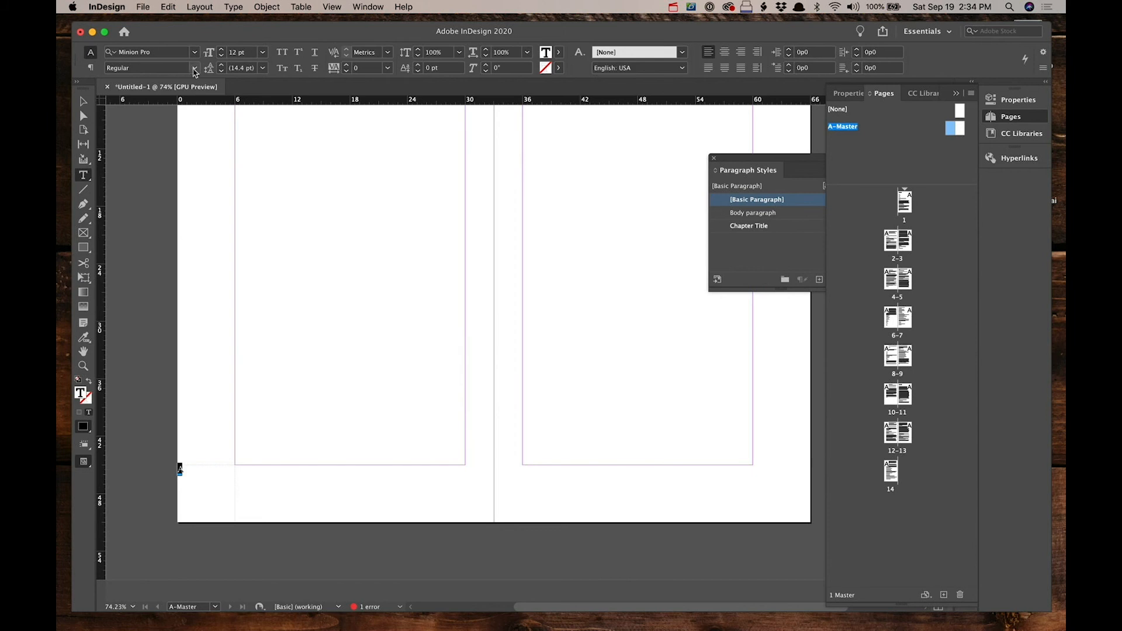
pyautogui.click(195, 68)
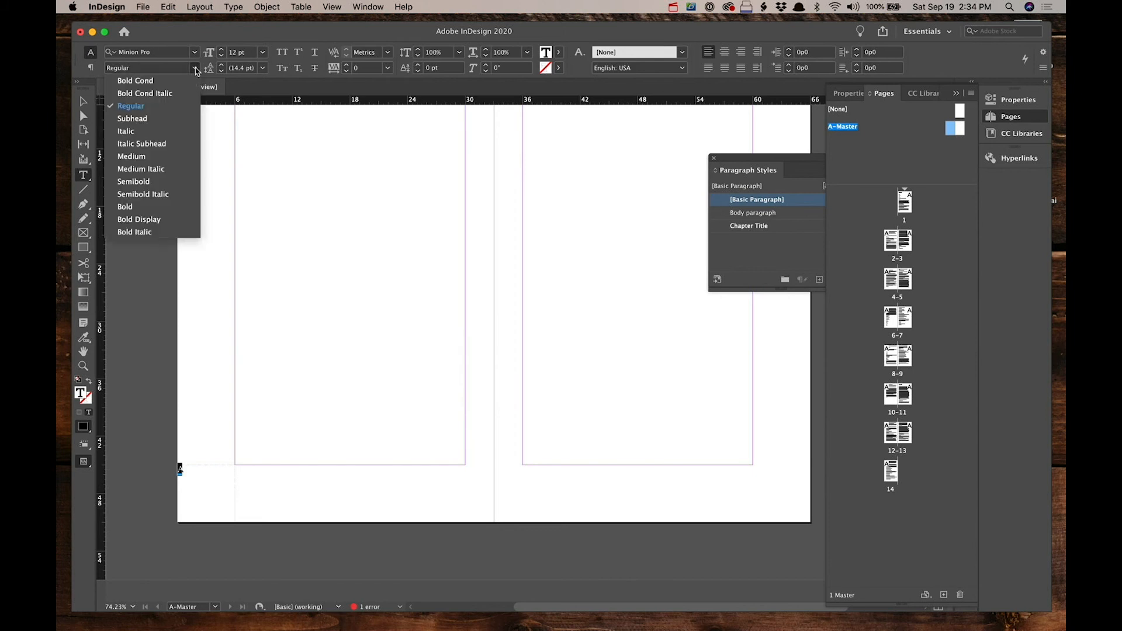
pyautogui.click(149, 85)
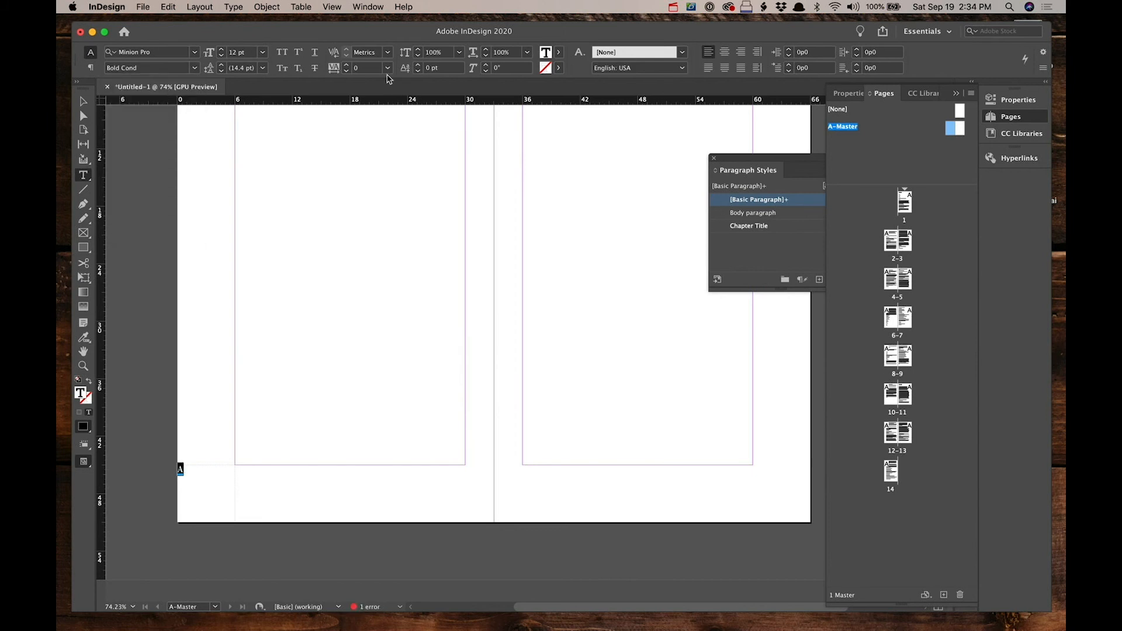
# Step: Center the page number horizontally and set its text frame's vertical justification to Center
pyautogui.press('super+shift+c')
pyautogui.press('super+b')
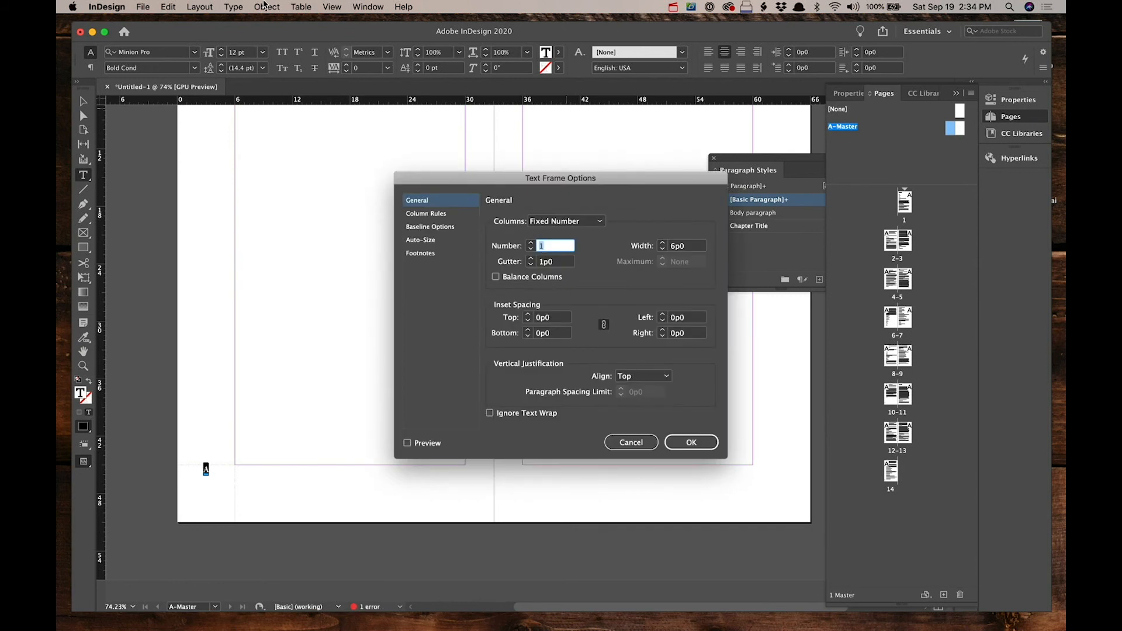
pyautogui.click(264, 7)
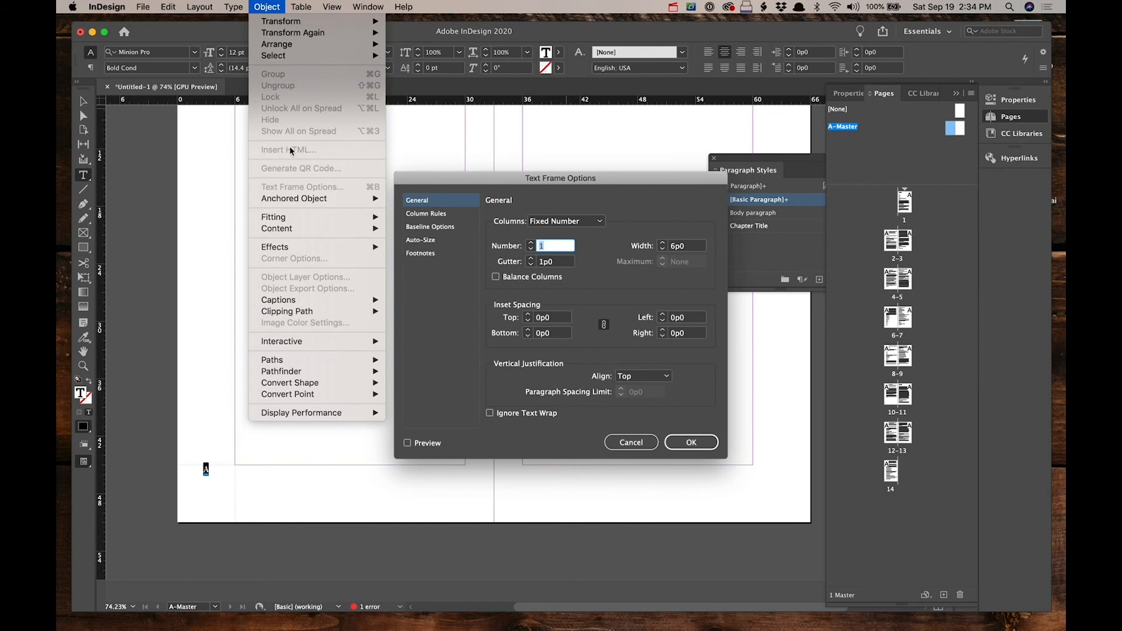
pyautogui.click(254, 4)
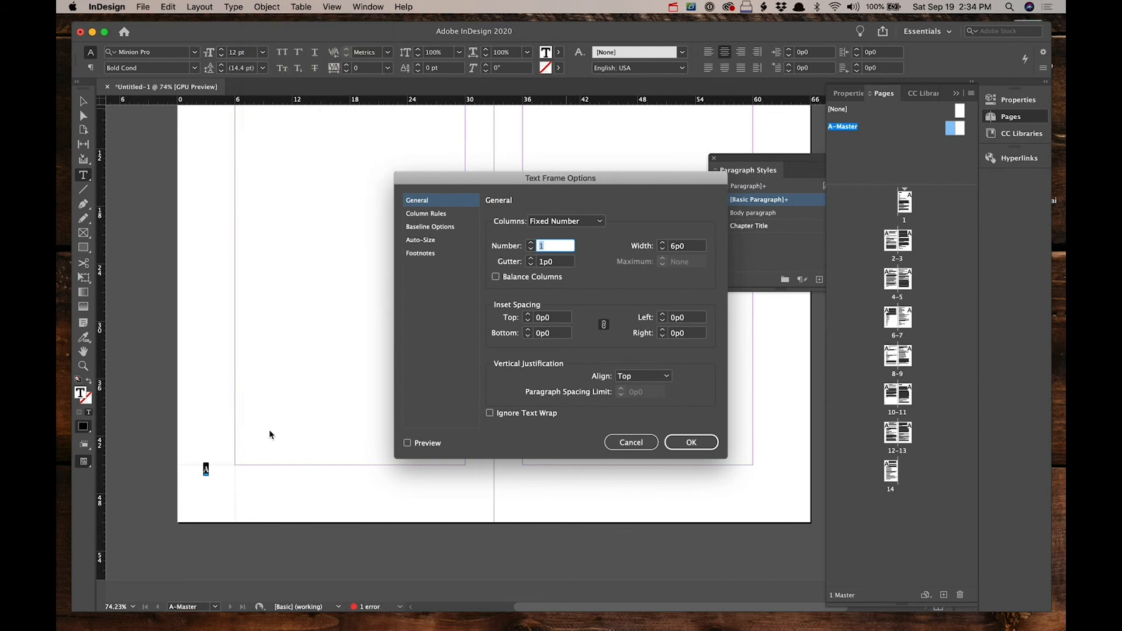
pyautogui.click(624, 376)
pyautogui.click(648, 407)
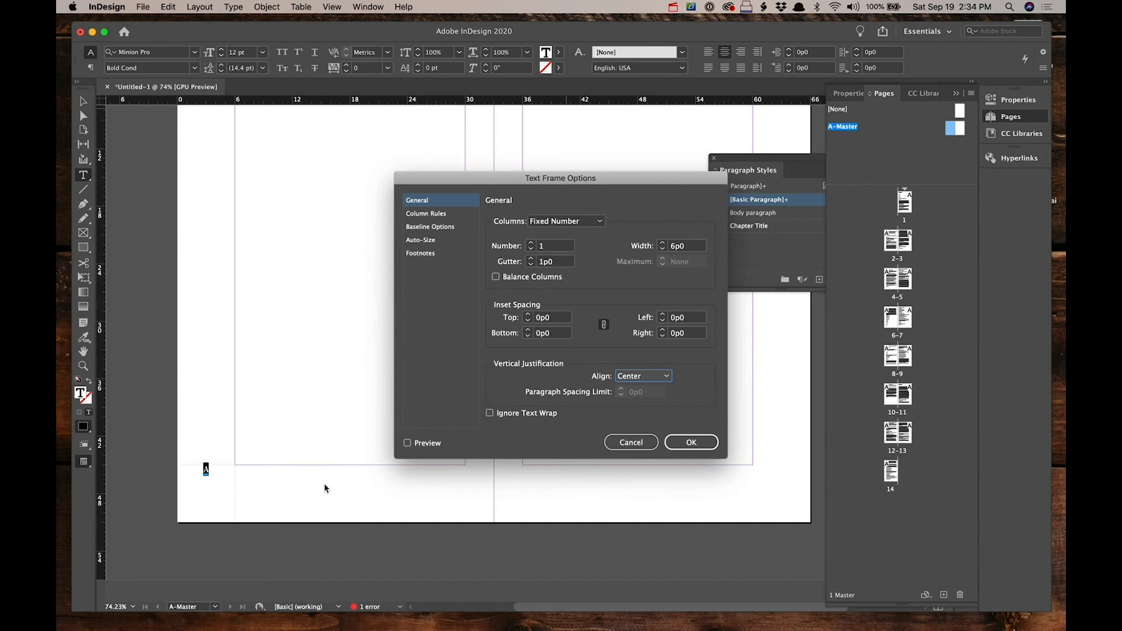
pyautogui.click(427, 444)
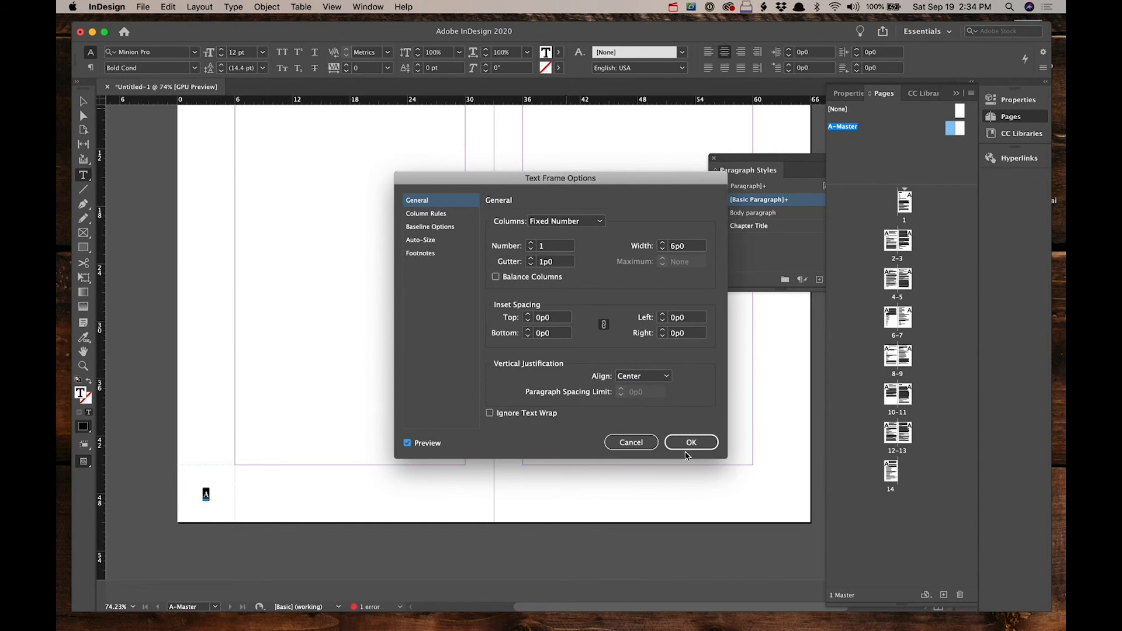
pyautogui.click(689, 446)
# Step: Duplicate the page number frame onto the right master page's bottom-right corner
pyautogui.click(84, 101)
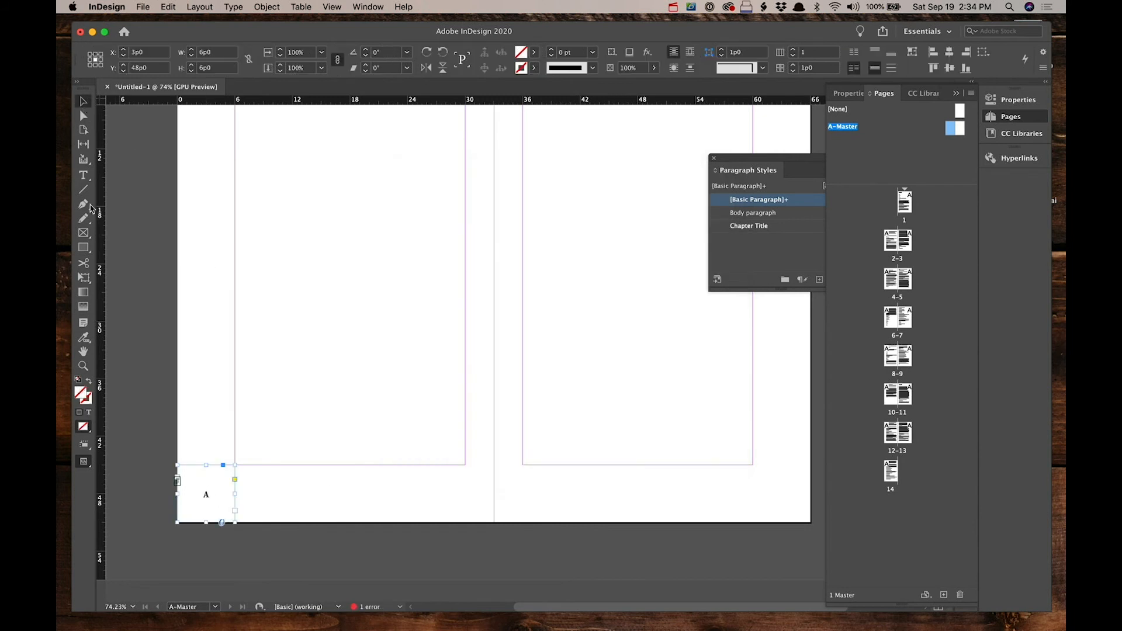
pyautogui.click(120, 373)
pyautogui.click(213, 498)
pyautogui.moveTo(216, 498); pyautogui.dragTo(789, 497)
pyautogui.click(623, 489)
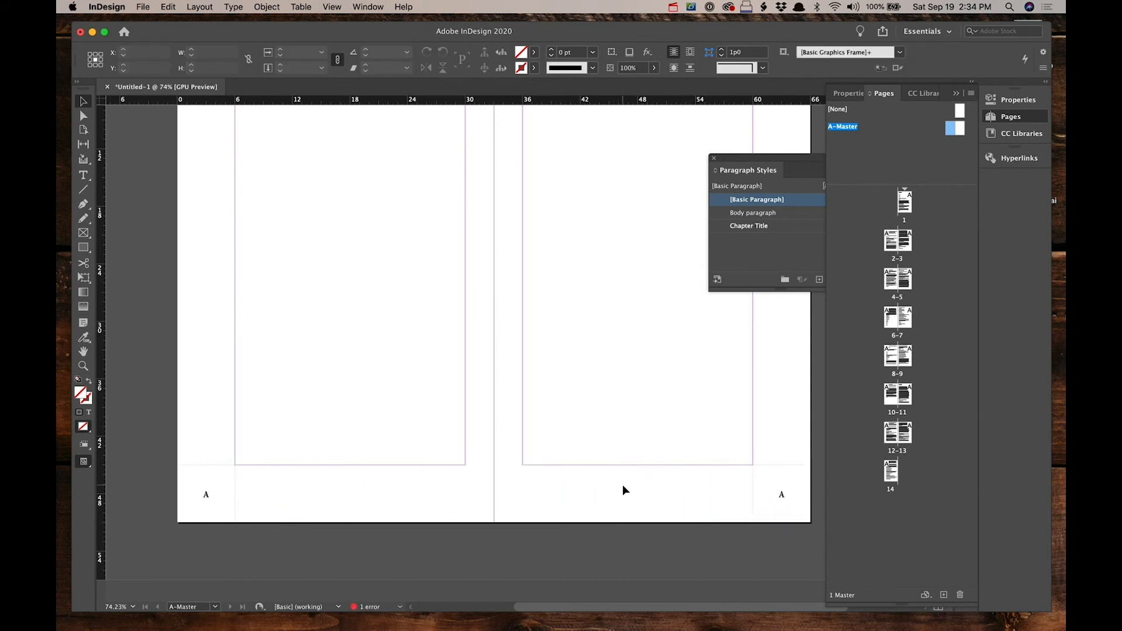
# Step: Inspect the page numbers on spread 6–7, then return to the A-Master spread
pyautogui.doubleClick(890, 317)
pyautogui.hscroll(10, 539, 454)
pyautogui.scroll(-5, 539, 453)
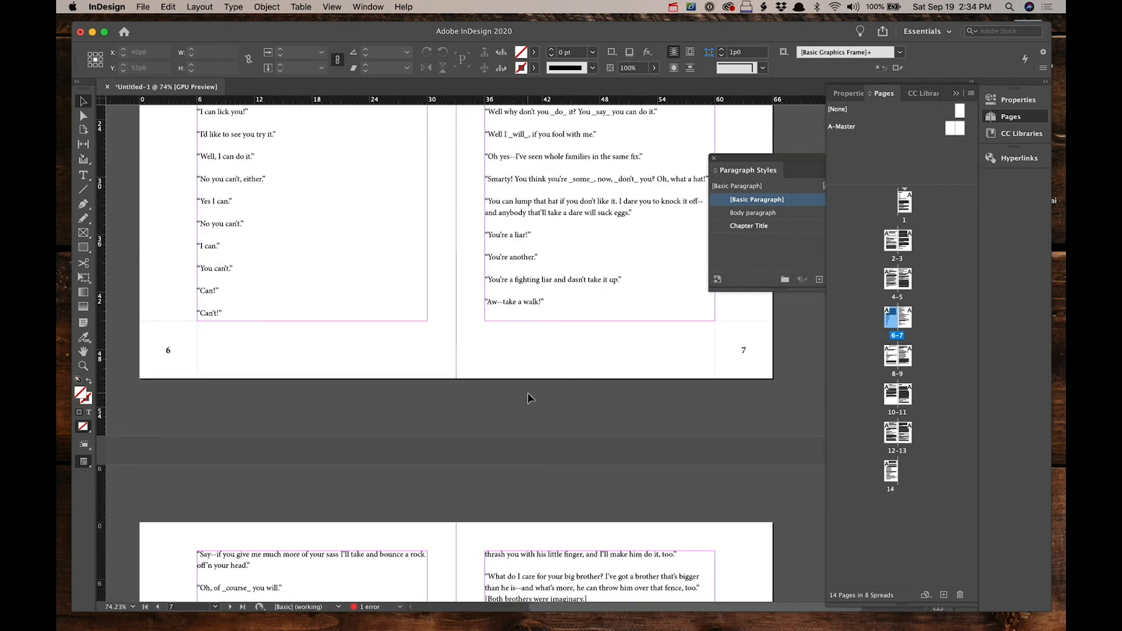
pyautogui.doubleClick(955, 130)
pyautogui.hscroll(8, 675, 432)
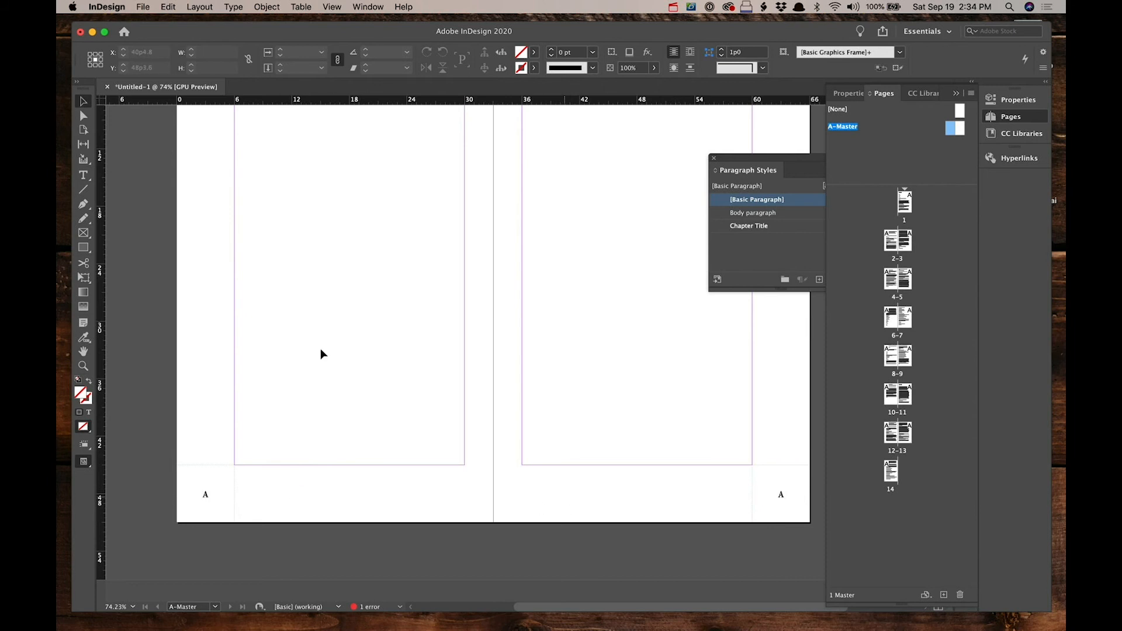
# Step: Draw a text frame about 24 picas wide in the left master page's bottom margin and enter "Adventures of Tom Sawyer"
pyautogui.click(84, 175)
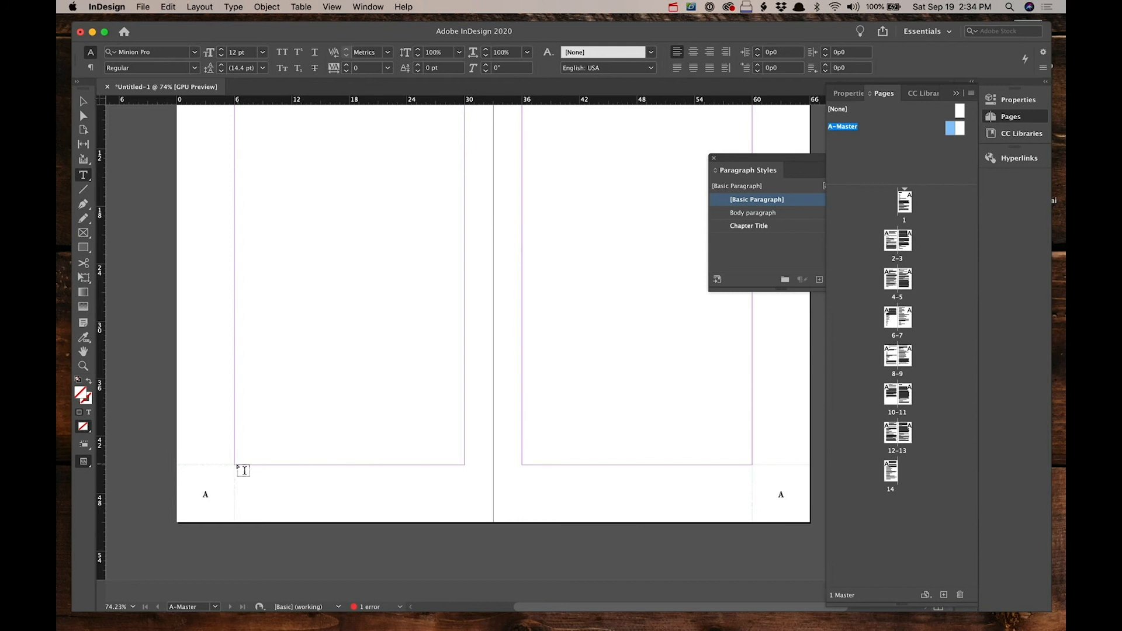
pyautogui.moveTo(245, 471); pyautogui.dragTo(466, 524)
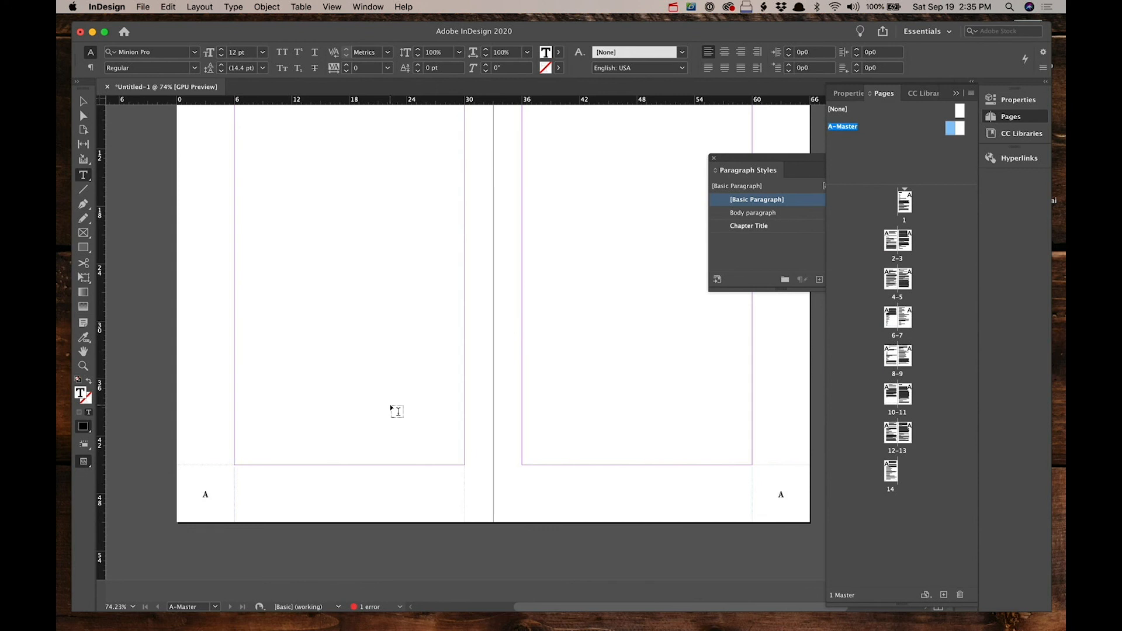
pyautogui.write('Adventures')
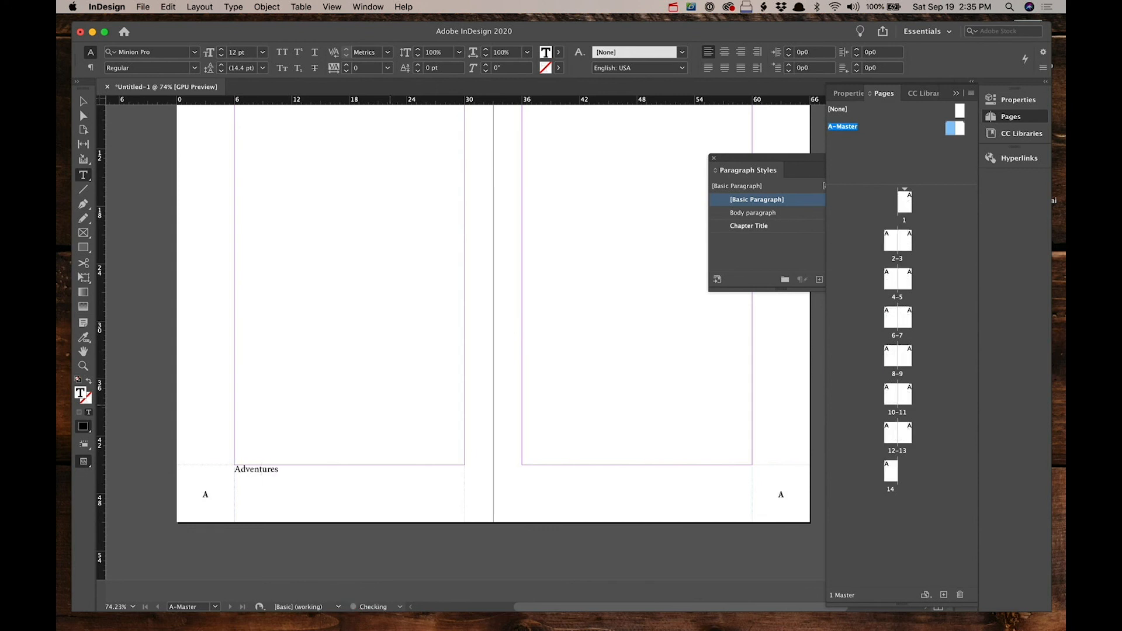
pyautogui.write(' of Tom Sawyer')
# Step: Set the running title frame's vertical justification to Center and deselect it
pyautogui.press('super+a')
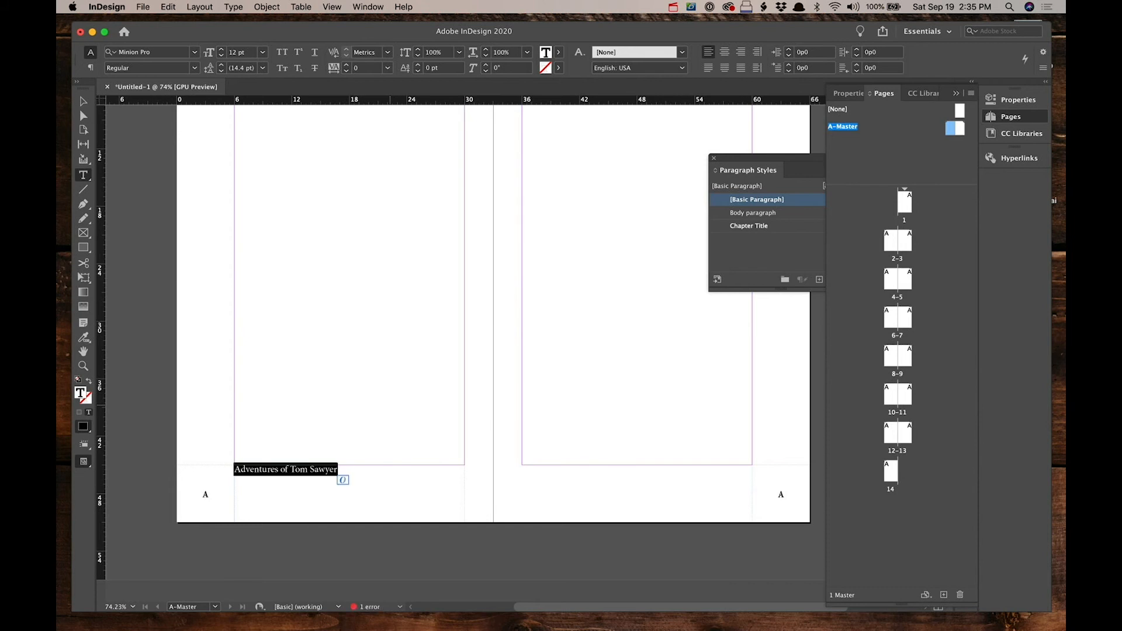
pyautogui.press('super+b')
pyautogui.click(643, 375)
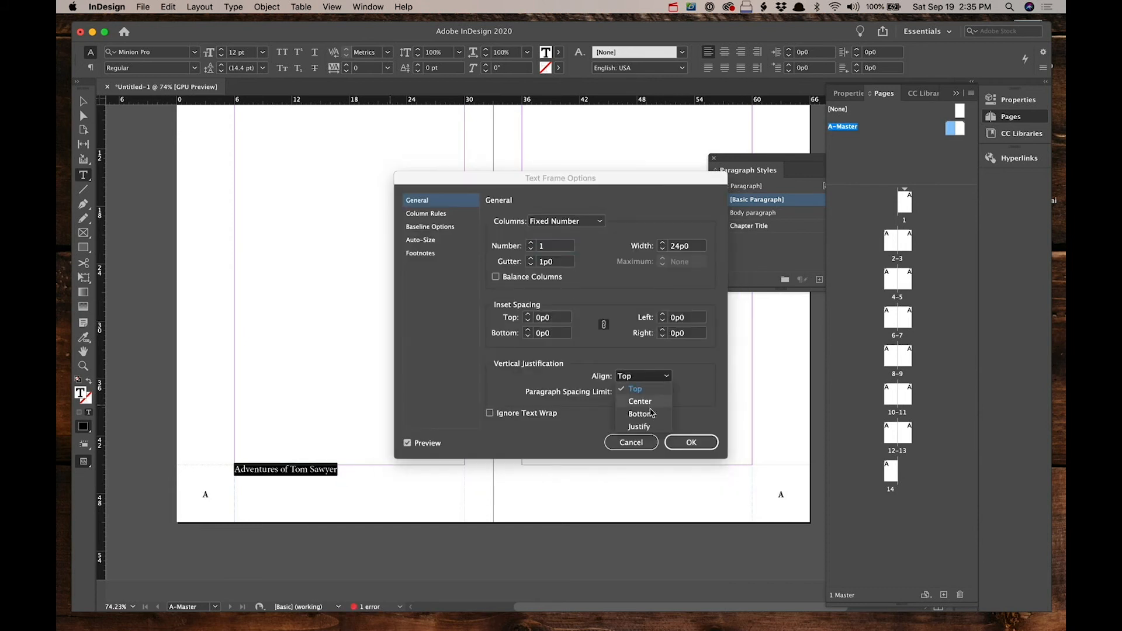
pyautogui.click(654, 402)
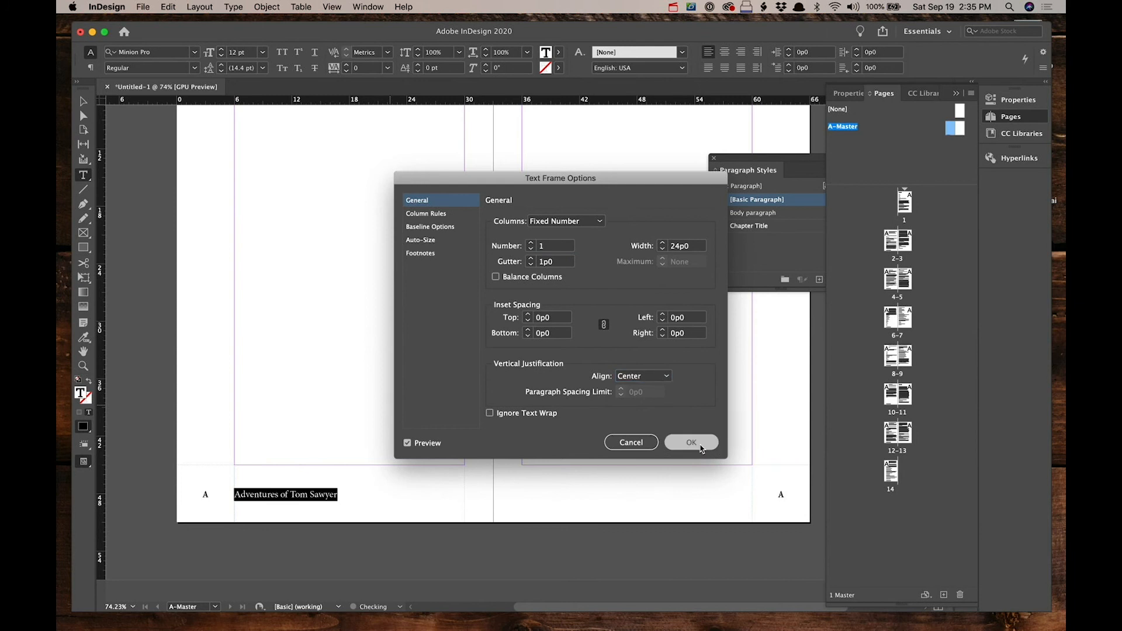
pyautogui.click(699, 442)
pyautogui.click(357, 515)
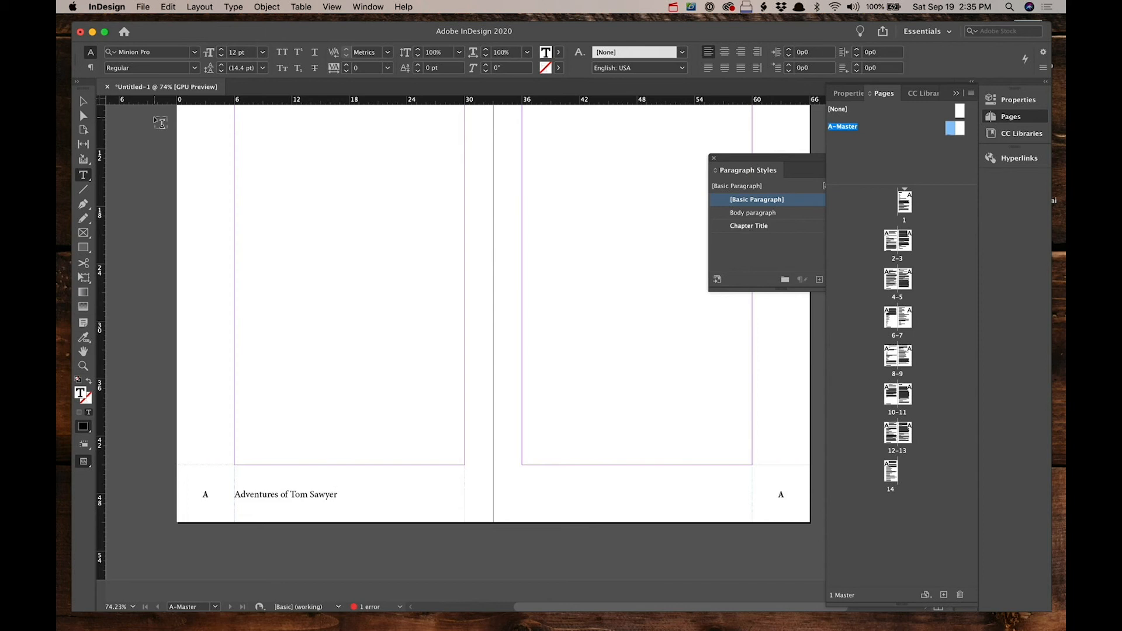
pyautogui.press('Escape')
pyautogui.click(263, 388)
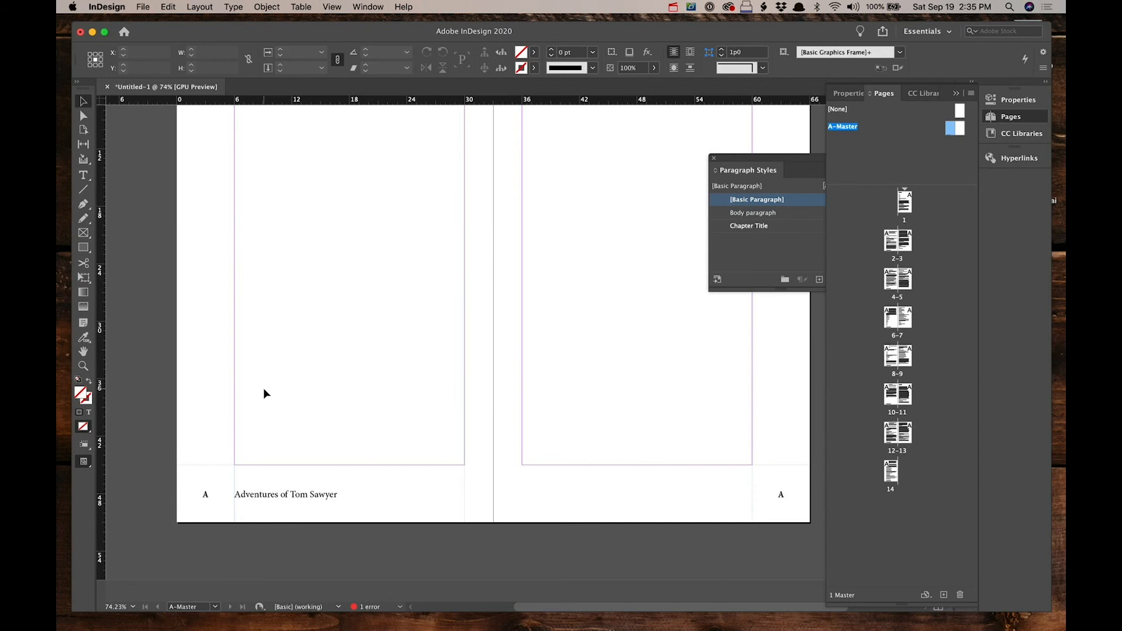
# Step: Browse through the document pages to check the running title and page numbers
pyautogui.doubleClick(893, 239)
pyautogui.scroll(-5, 607, 524)
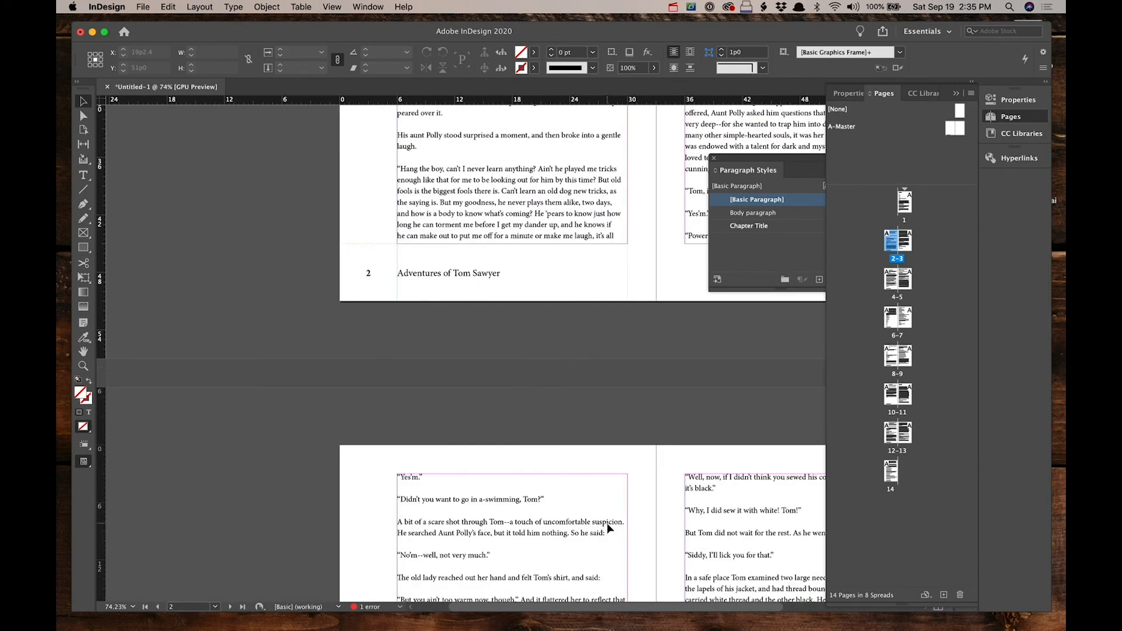
pyautogui.scroll(-7, 503, 390)
pyautogui.scroll(-8, 502, 391)
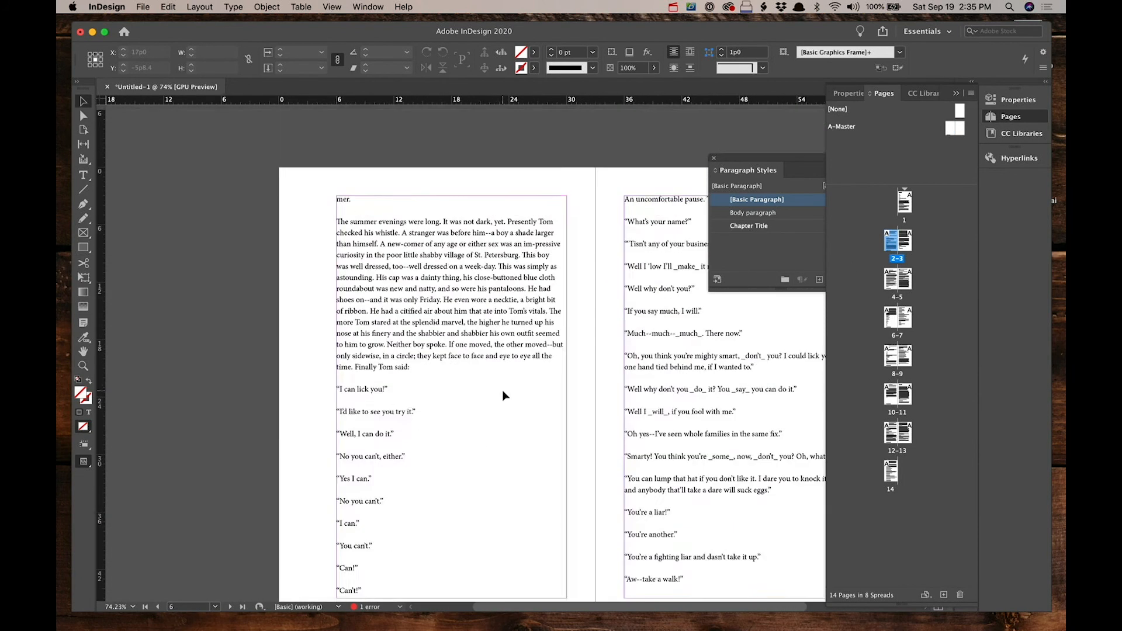
pyautogui.scroll(-8, 502, 396)
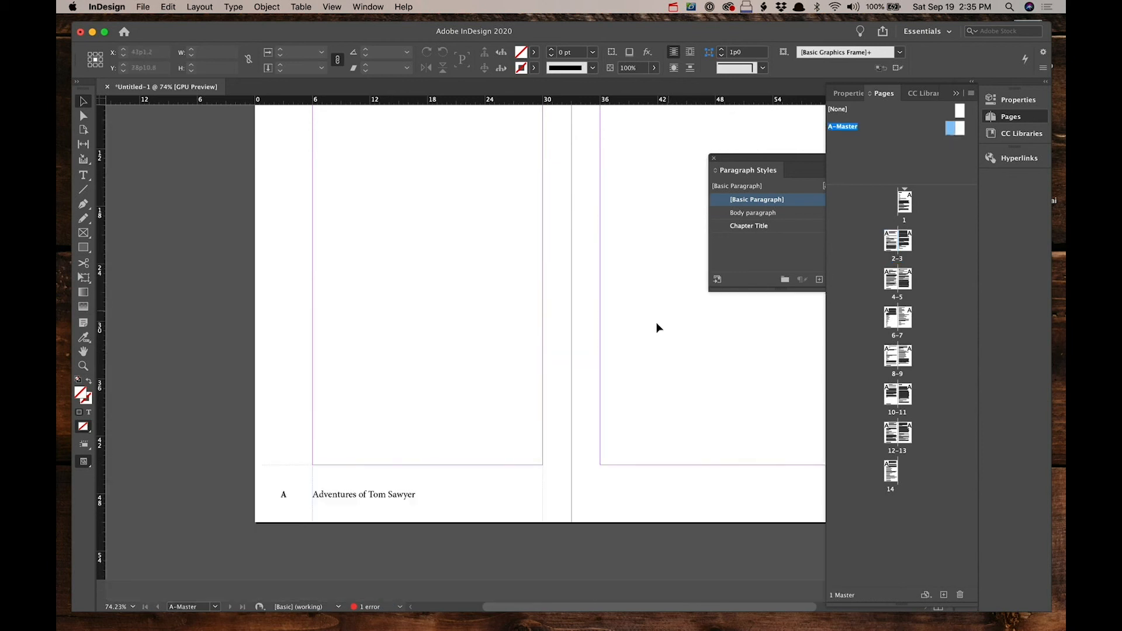
pyautogui.hscroll(4, 619, 396)
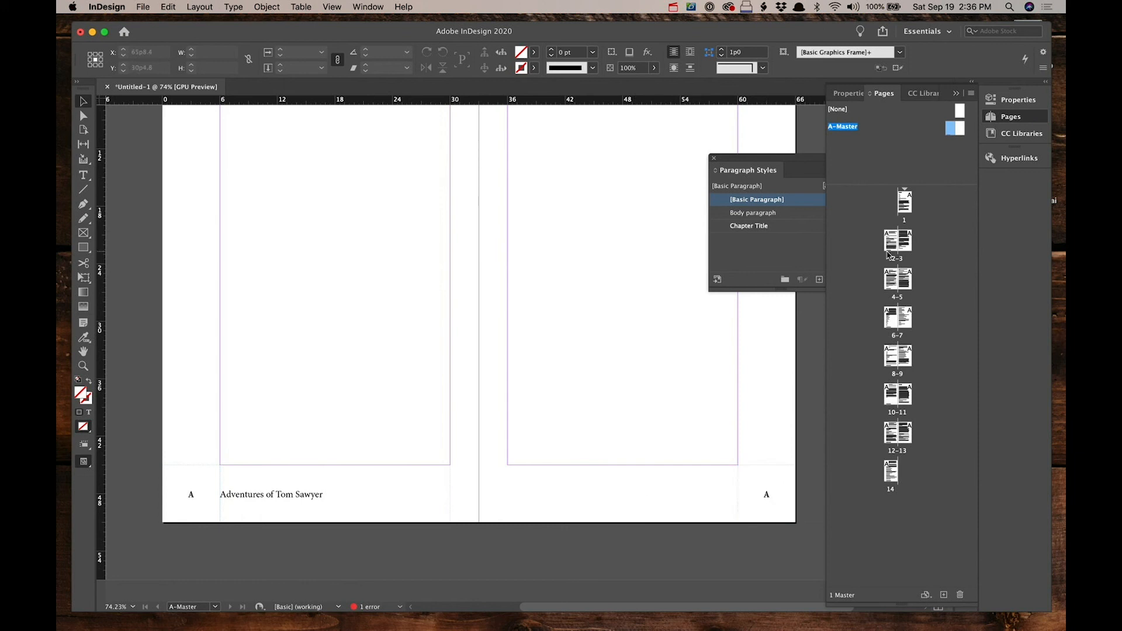
pyautogui.doubleClick(905, 203)
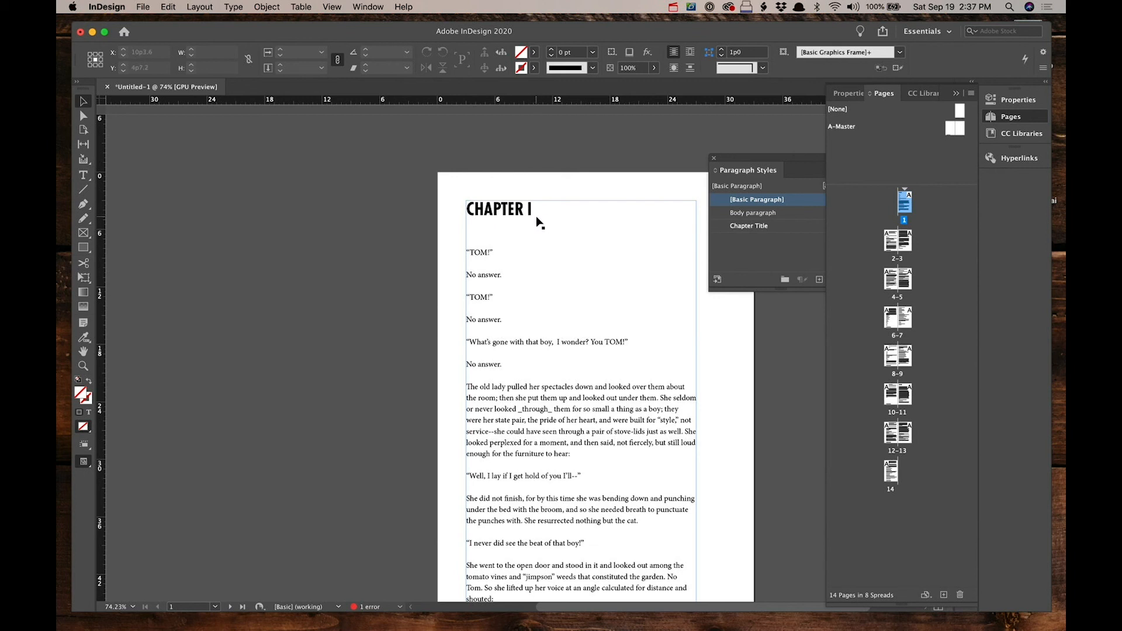
pyautogui.scroll(-3, 512, 319)
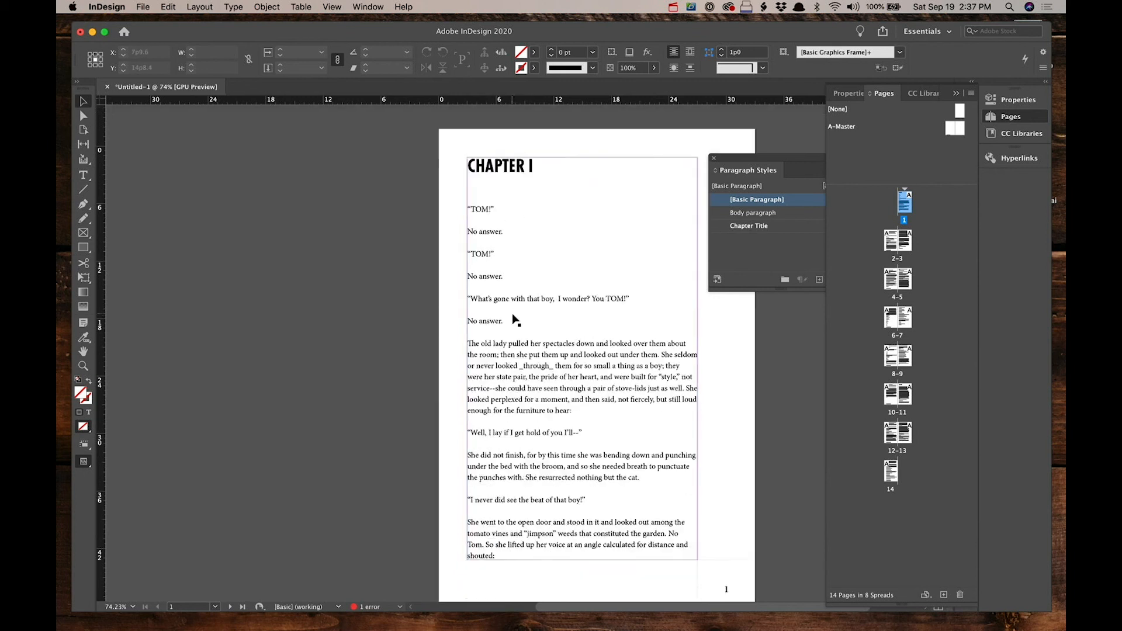
pyautogui.scroll(-10, 514, 318)
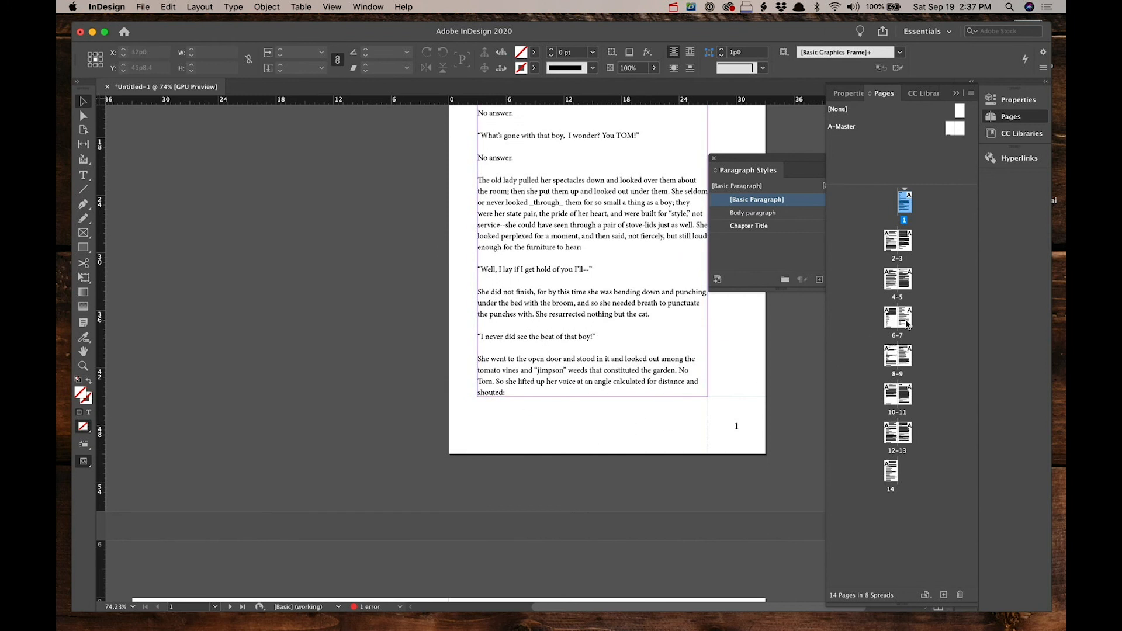
pyautogui.doubleClick(901, 357)
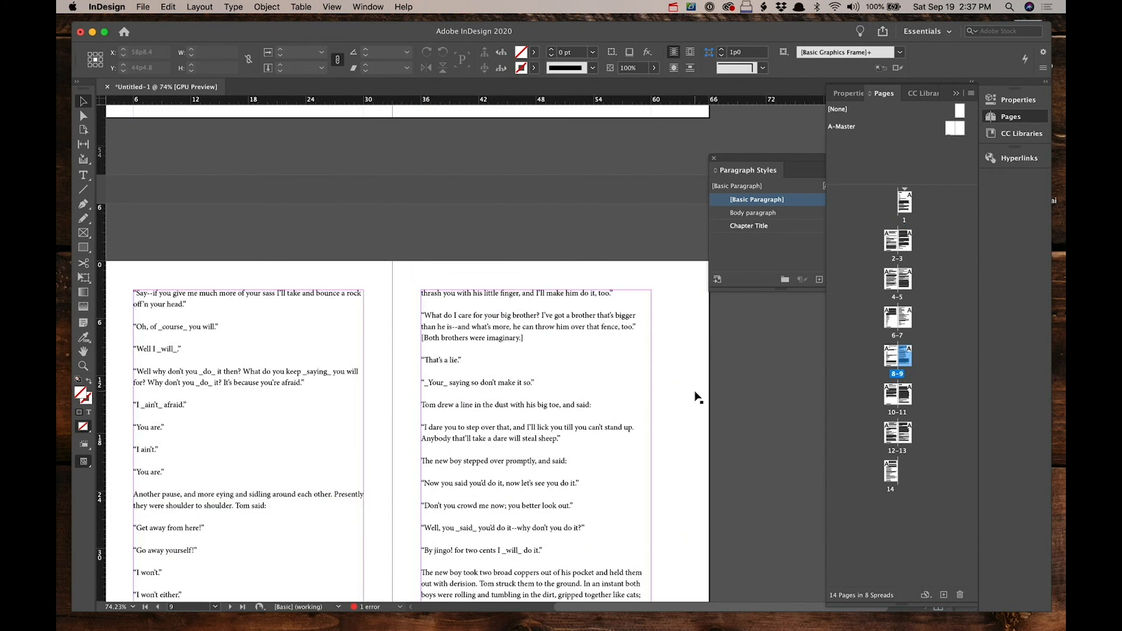
pyautogui.doubleClick(907, 319)
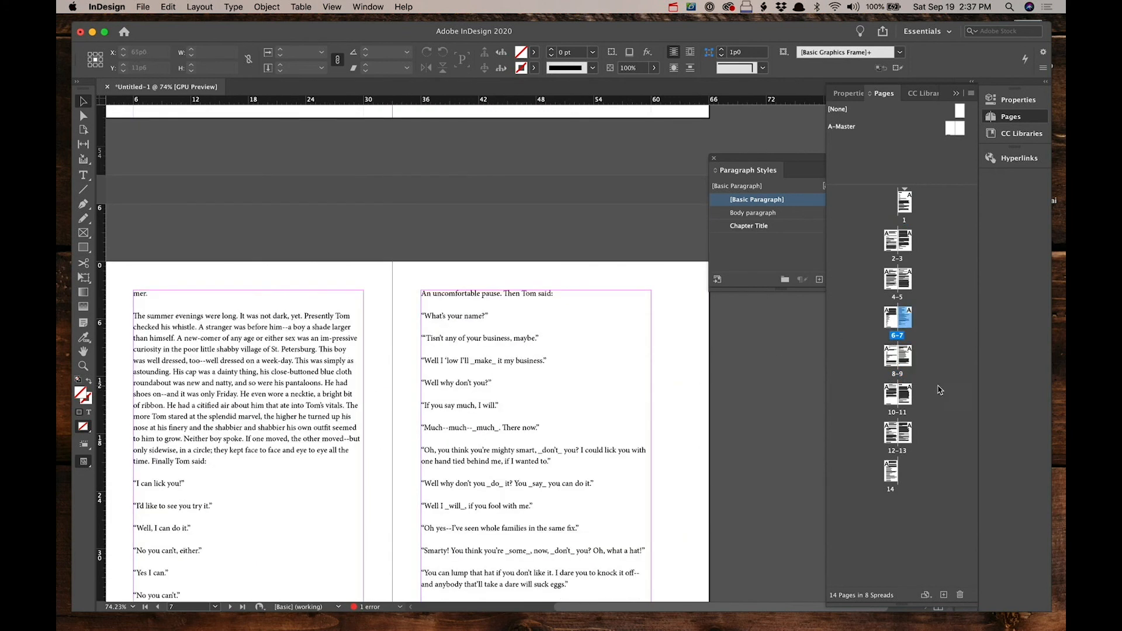
pyautogui.doubleClick(903, 391)
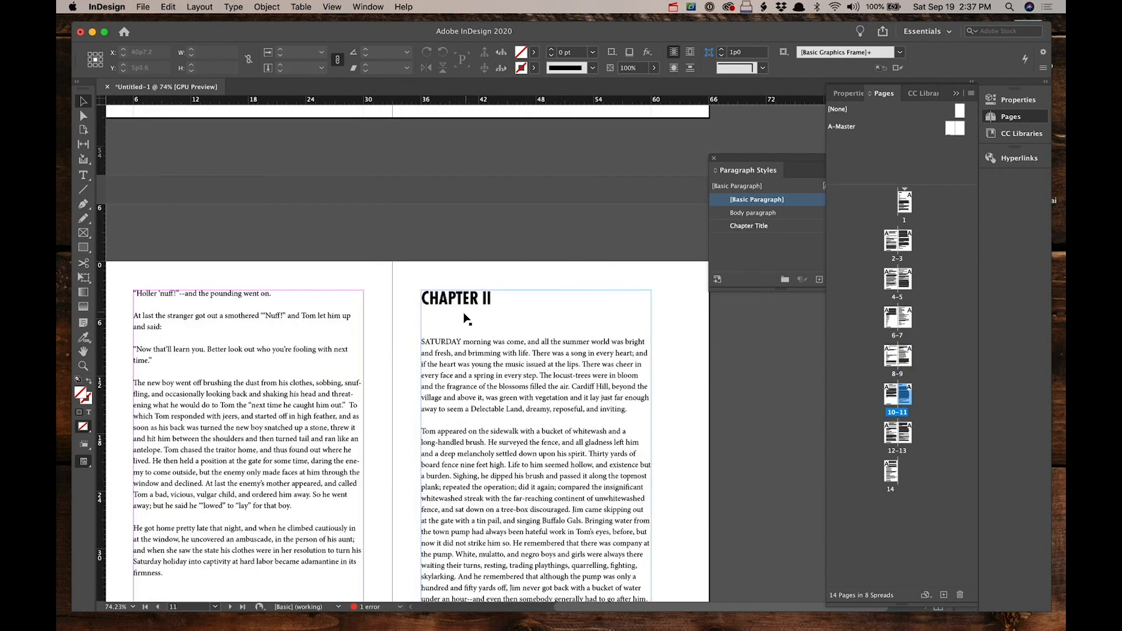
pyautogui.scroll(-10, 466, 319)
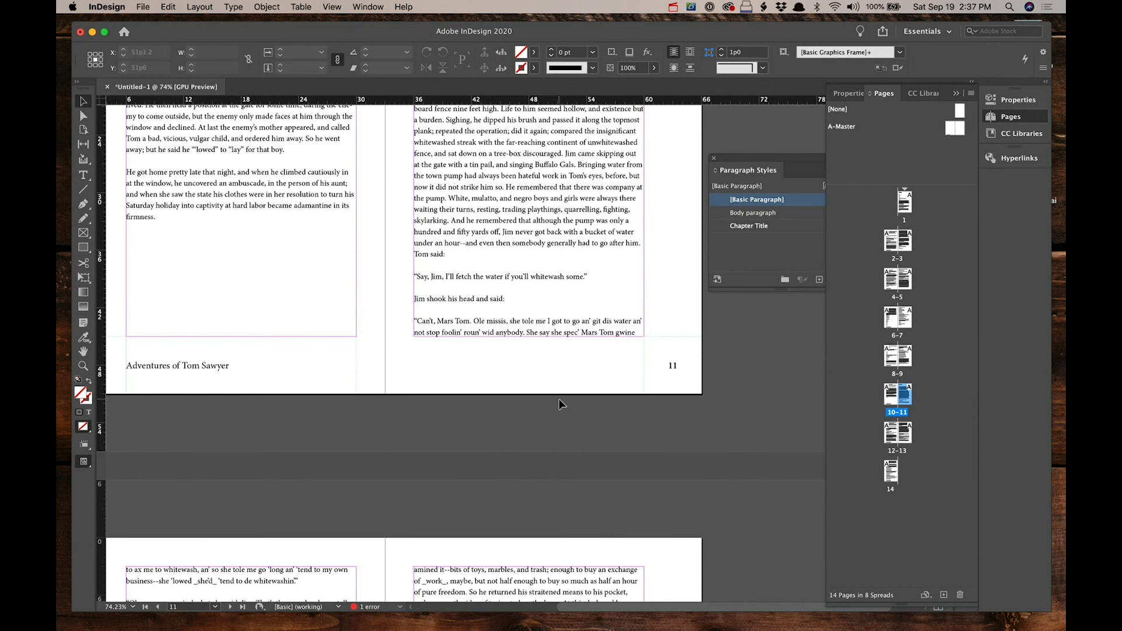
pyautogui.scroll(8, 558, 399)
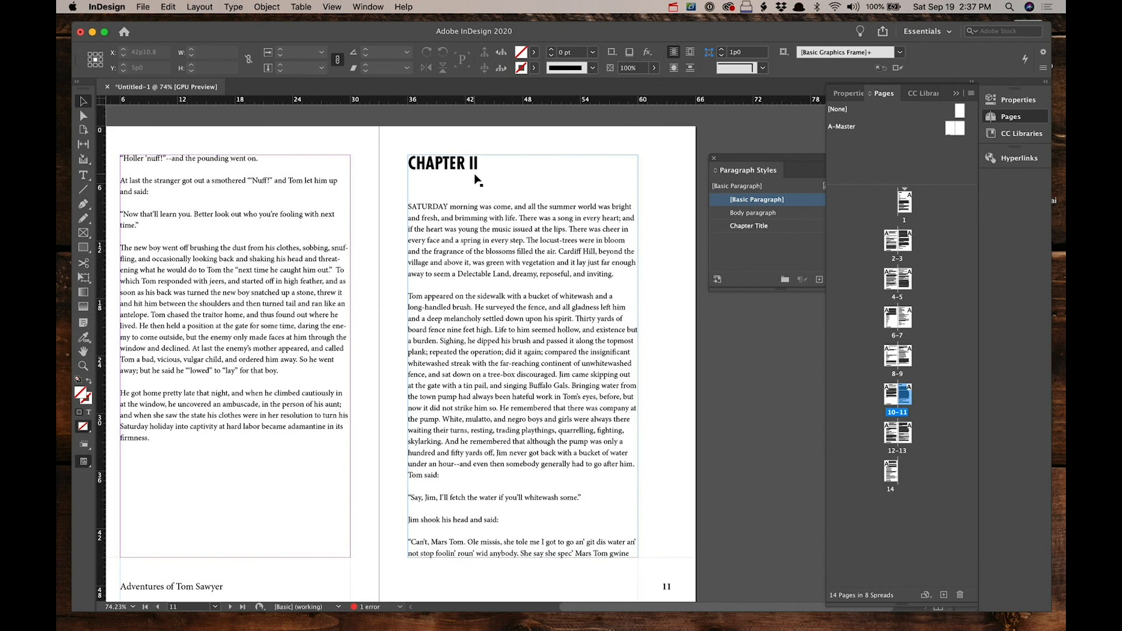
# Step: Open the A-Master spread and draw a text frame about 24 picas wide in the right master page's bottom margin
pyautogui.doubleClick(960, 132)
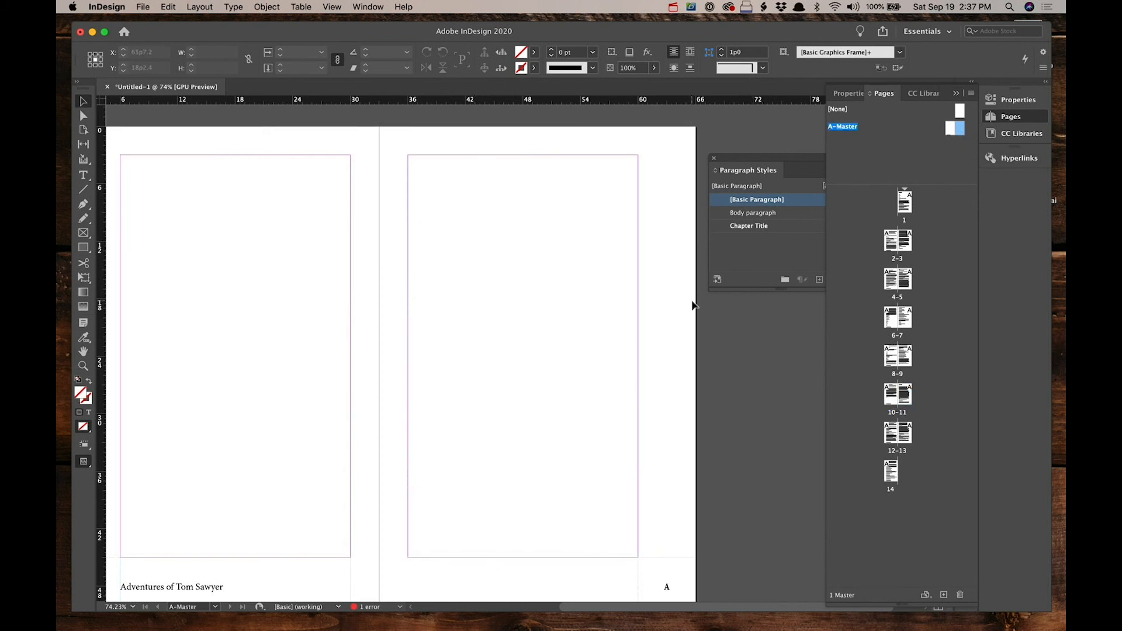
pyautogui.scroll(-3, 672, 354)
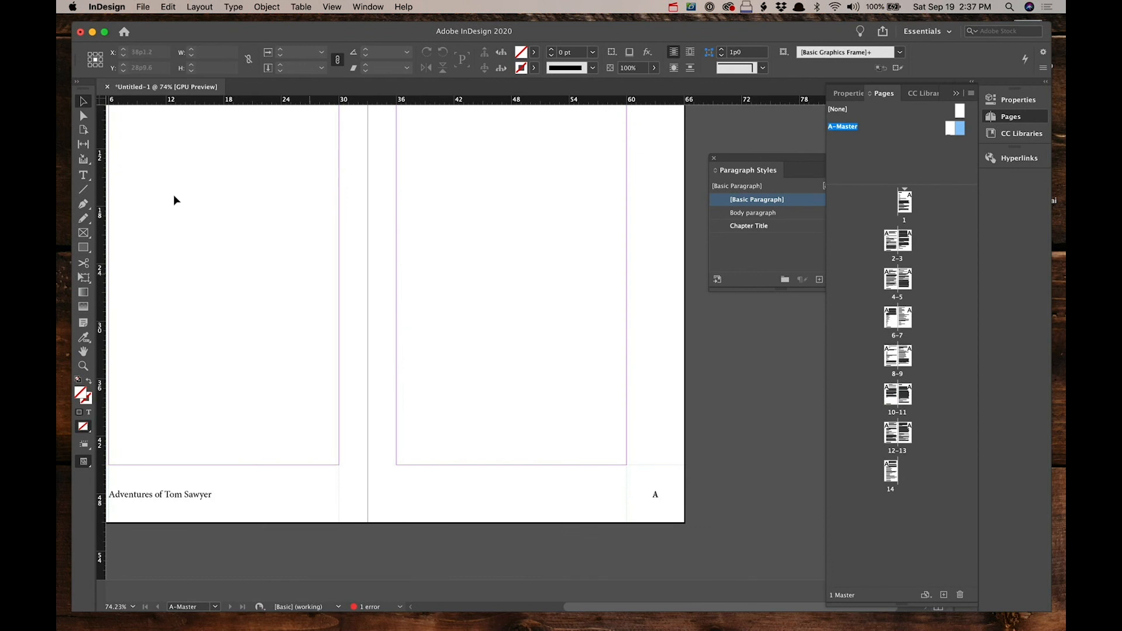
pyautogui.click(84, 176)
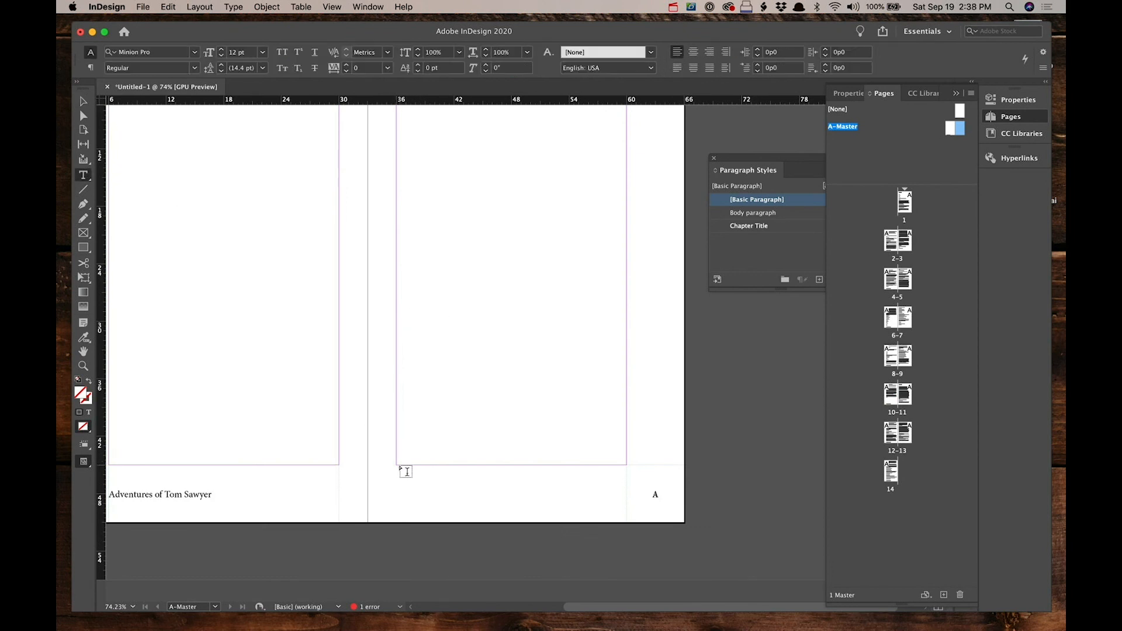
pyautogui.moveTo(397, 465); pyautogui.dragTo(626, 521)
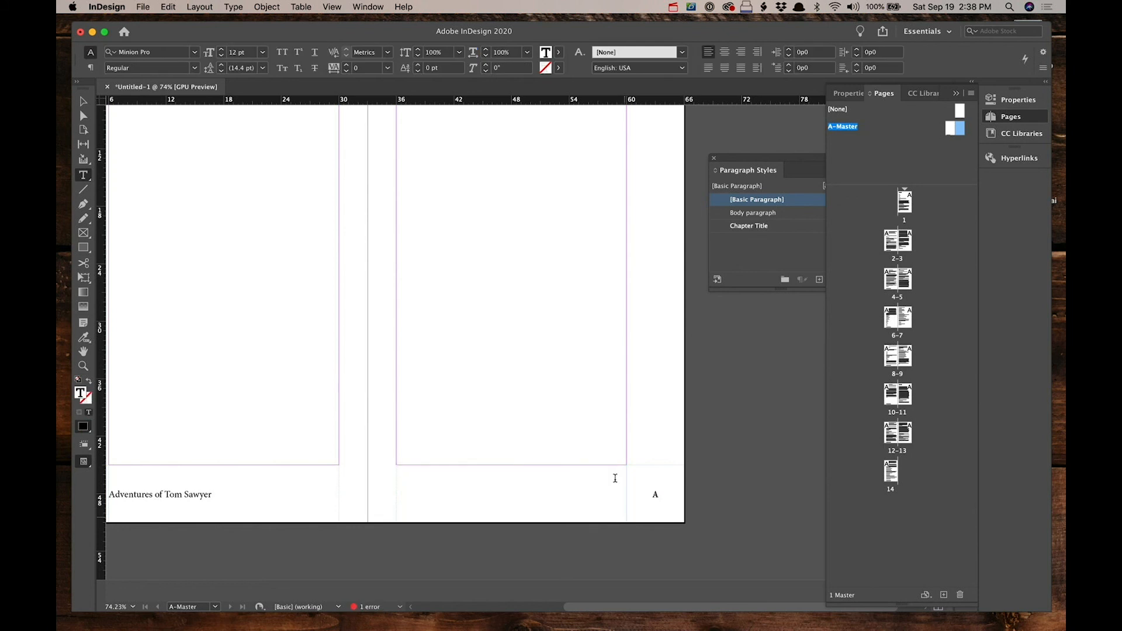
# Step: Right-align the new frame's text and set its vertical justification to Center
pyautogui.click(741, 52)
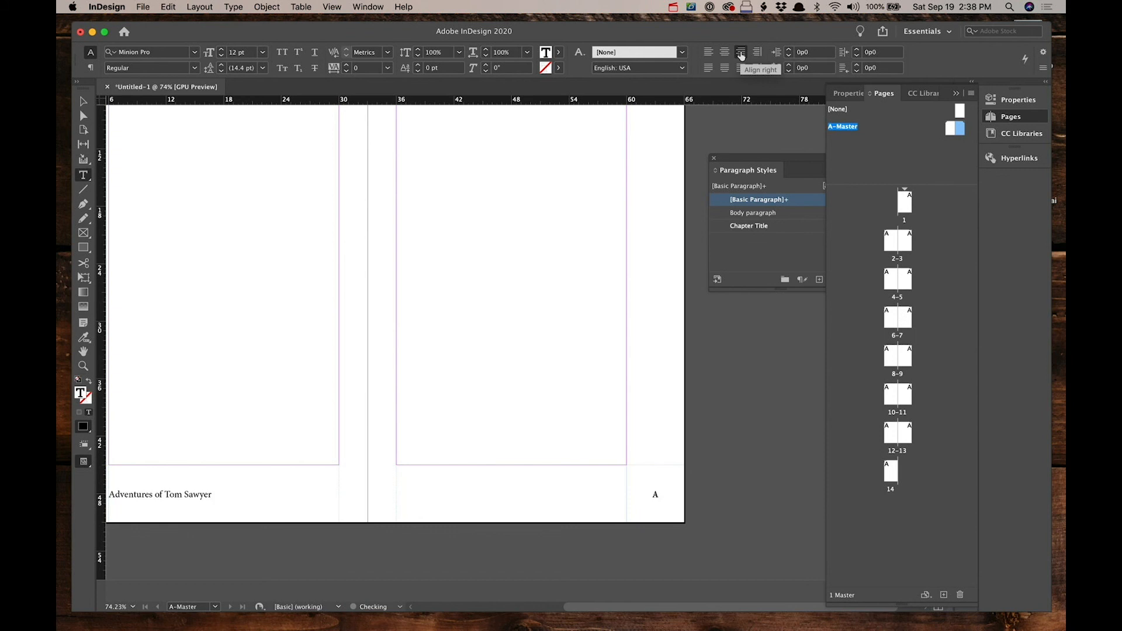
pyautogui.press('super+b')
pyautogui.click(643, 377)
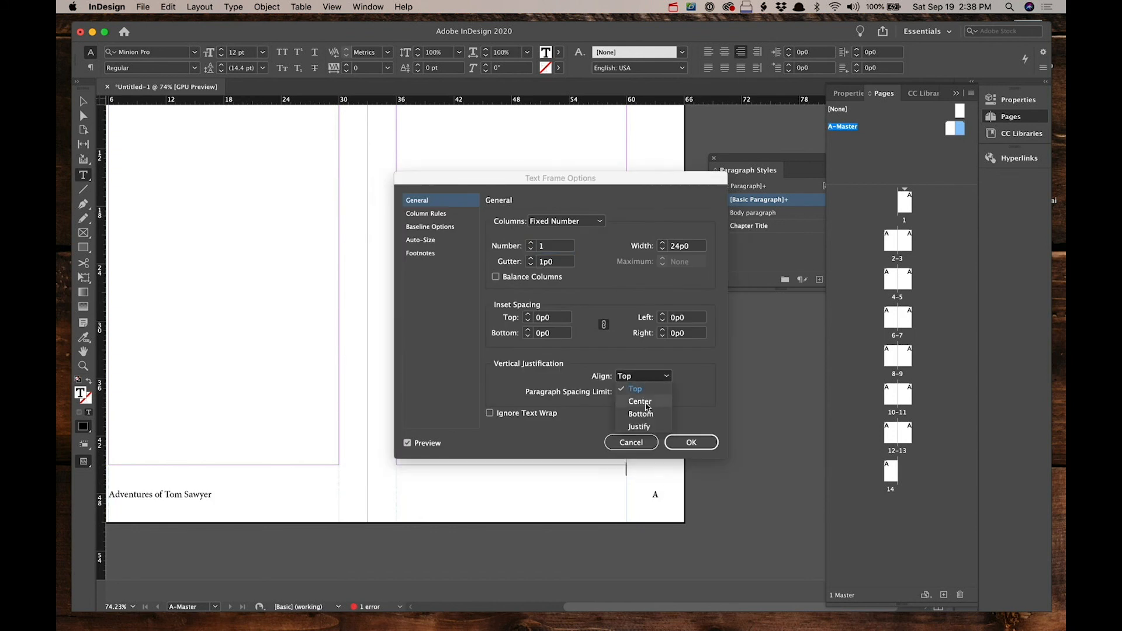
pyautogui.click(640, 401)
pyautogui.click(692, 442)
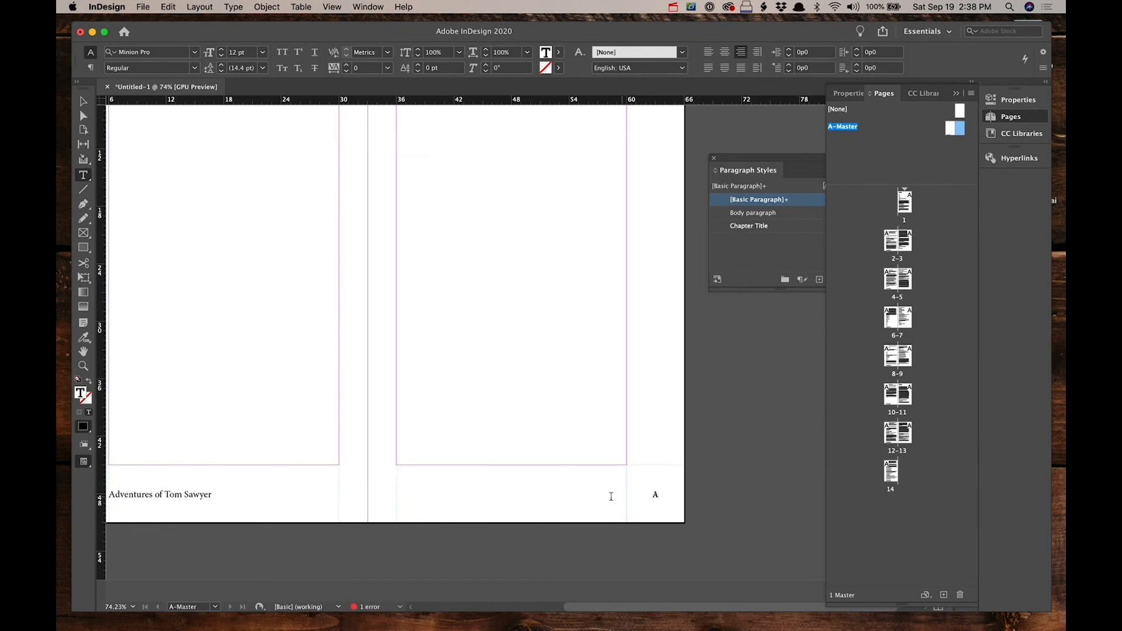
pyautogui.write('Chapter')
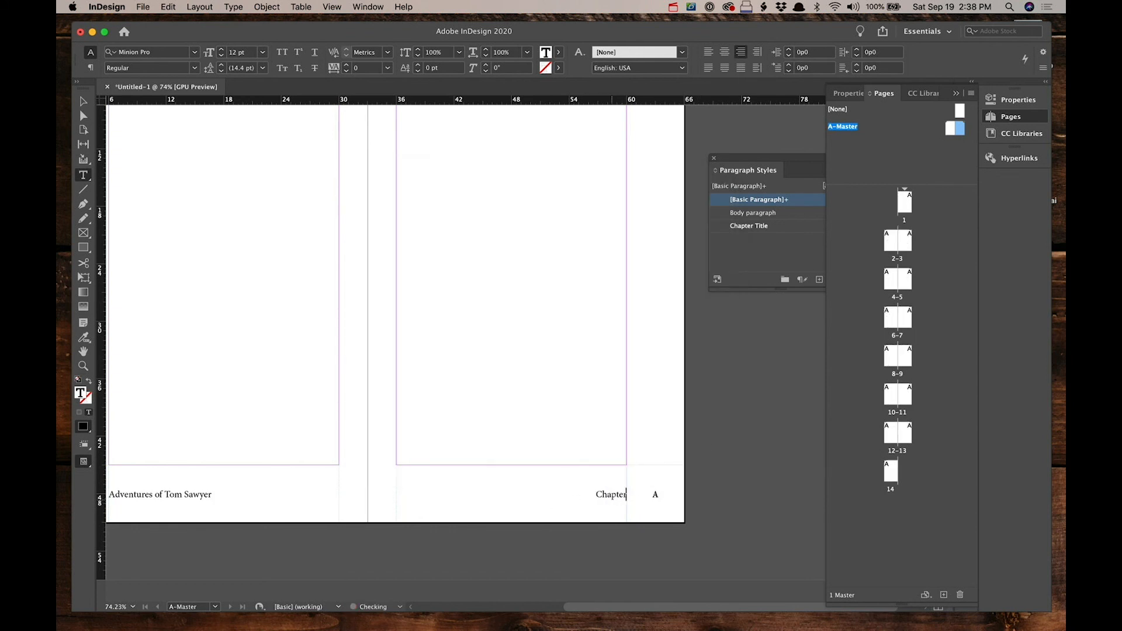
pyautogui.write(' II')
pyautogui.press('BackSpace')
pyautogui.press('BackSpace')
pyautogui.press('BackSpace')
pyautogui.press('BackSpace')
pyautogui.press('BackSpace')
pyautogui.press('BackSpace')
pyautogui.press('BackSpace')
pyautogui.press('BackSpace')
pyautogui.press('BackSpace')
pyautogui.press('BackSpace')
# Step: Insert the Creation Date text variable into the right footer frame
pyautogui.click(234, 7)
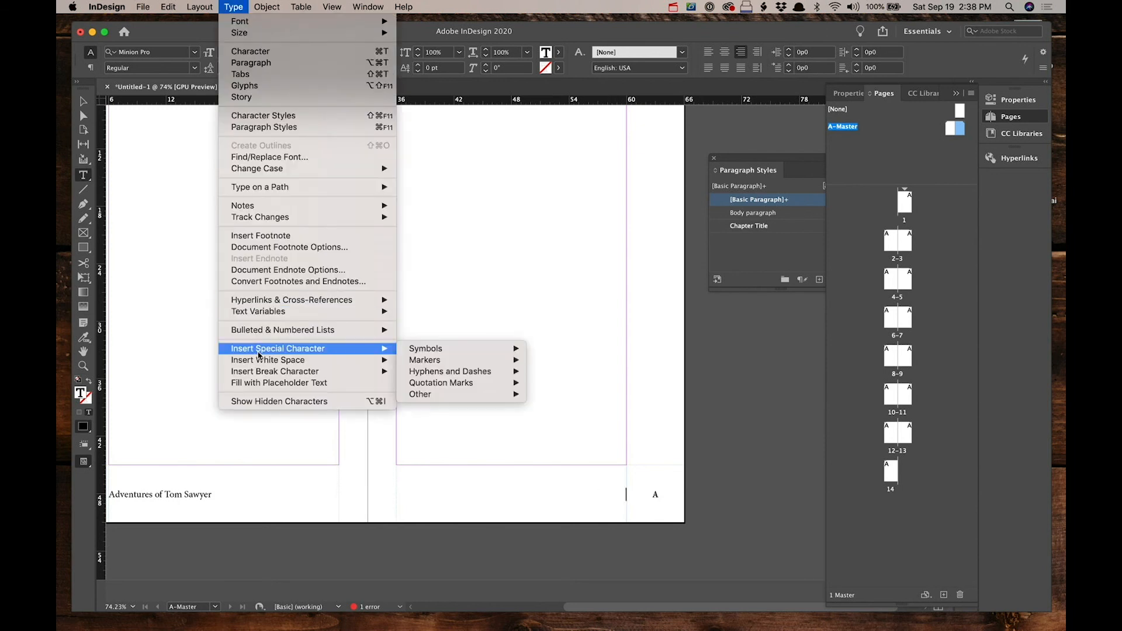
pyautogui.moveTo(285, 365)
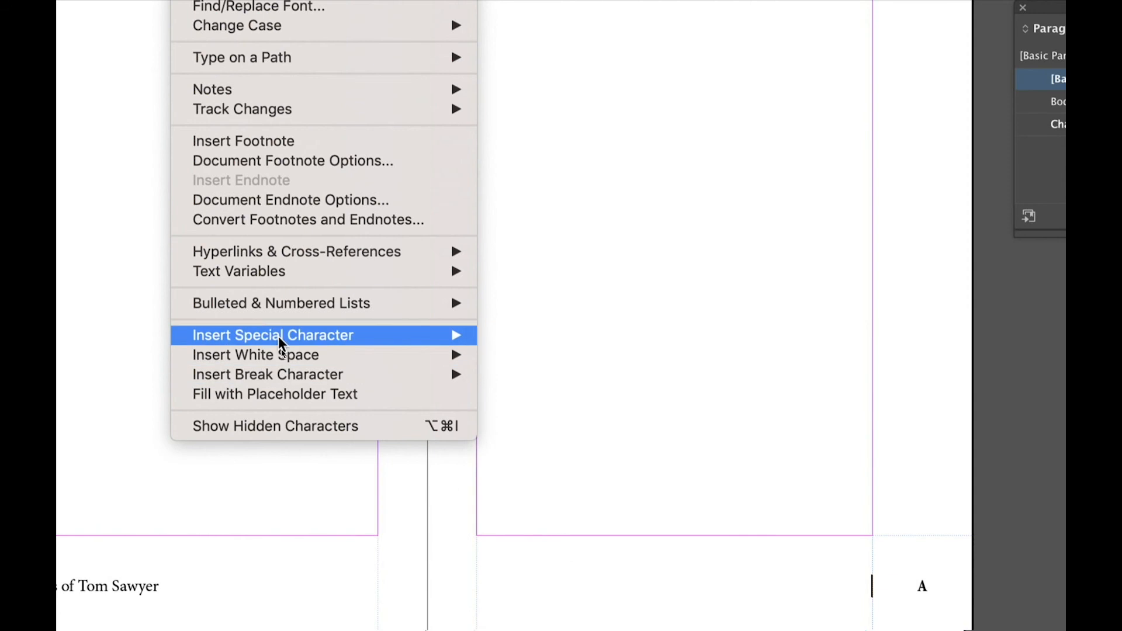
pyautogui.moveTo(275, 278)
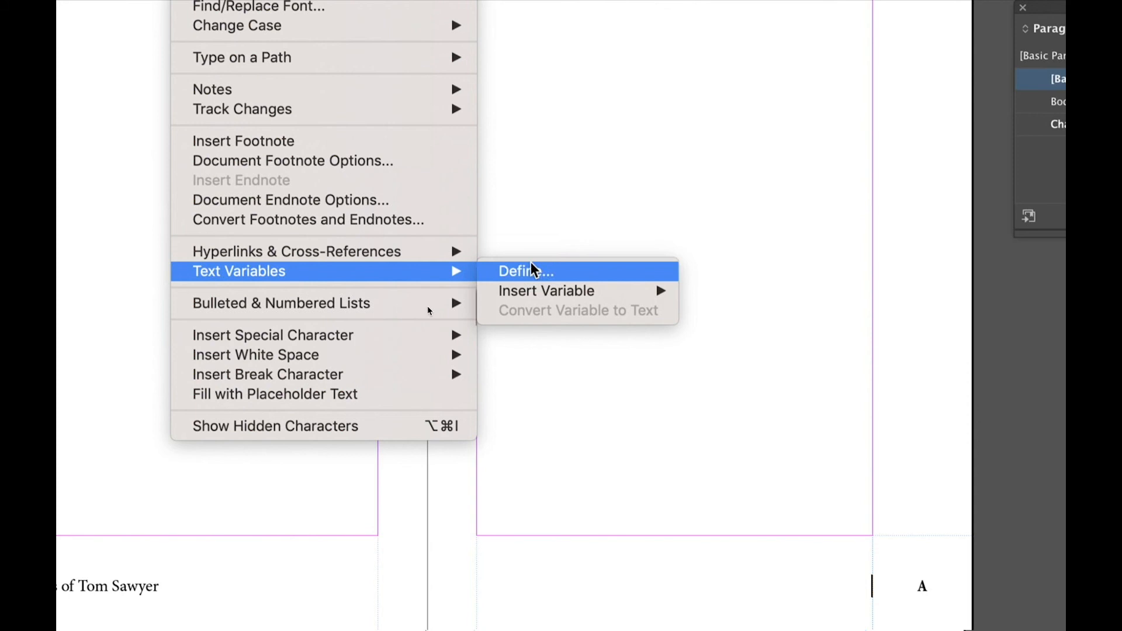
pyautogui.moveTo(539, 292)
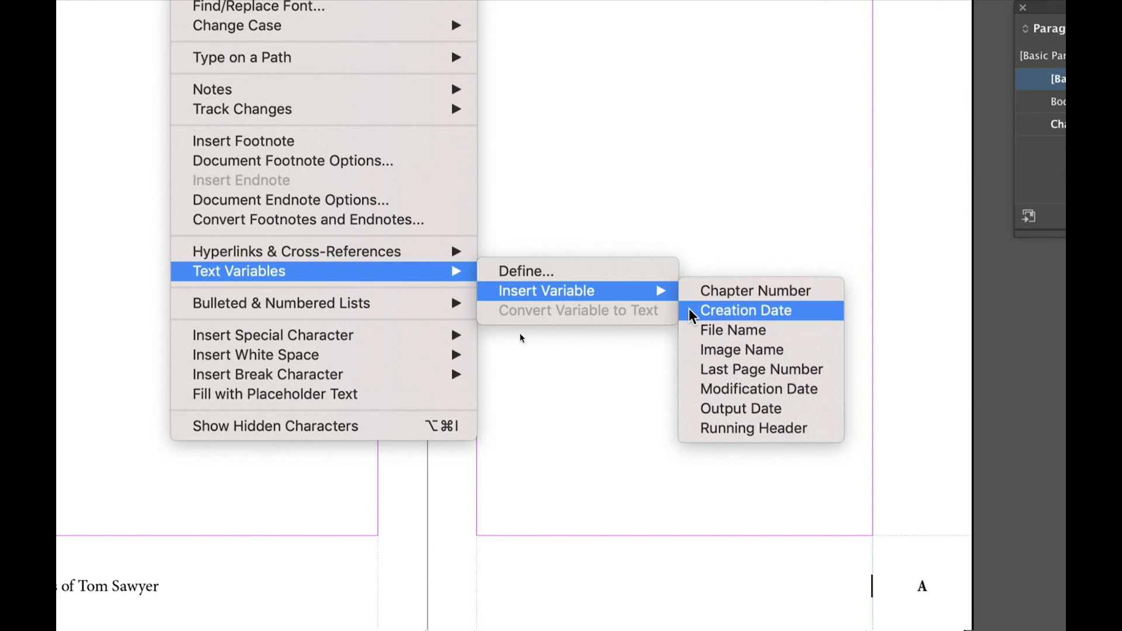
pyautogui.click(691, 311)
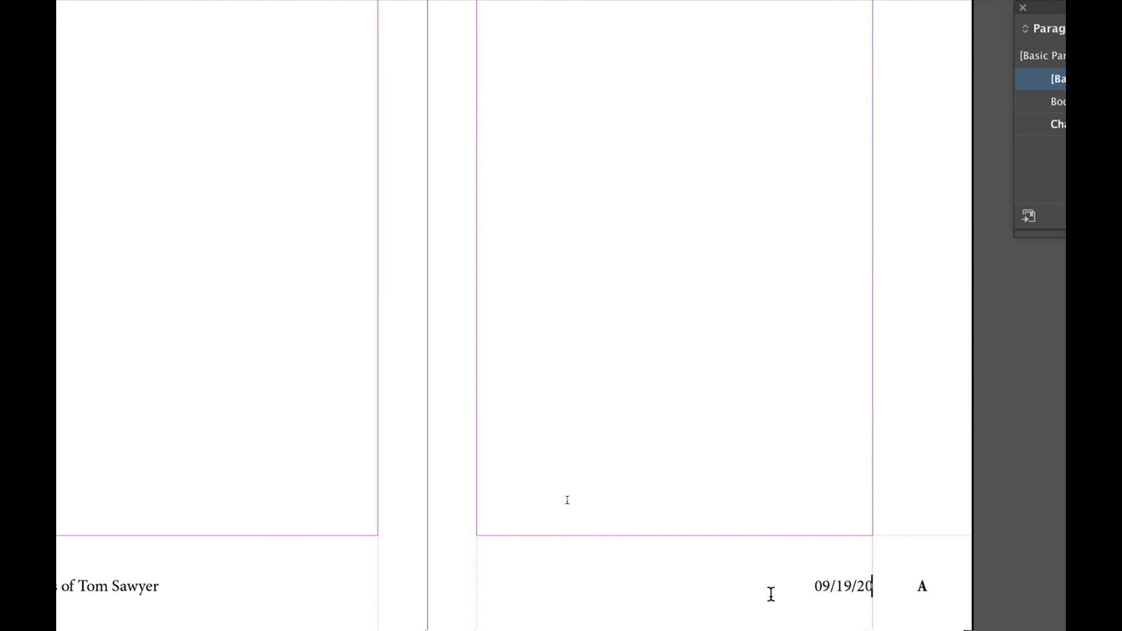
# Step: Define a Running Header (Paragraph Style) text variable named "Sawyer Running Header" using Chapter Title, and insert it replacing the date
pyautogui.hotkey('shift', 'Left')
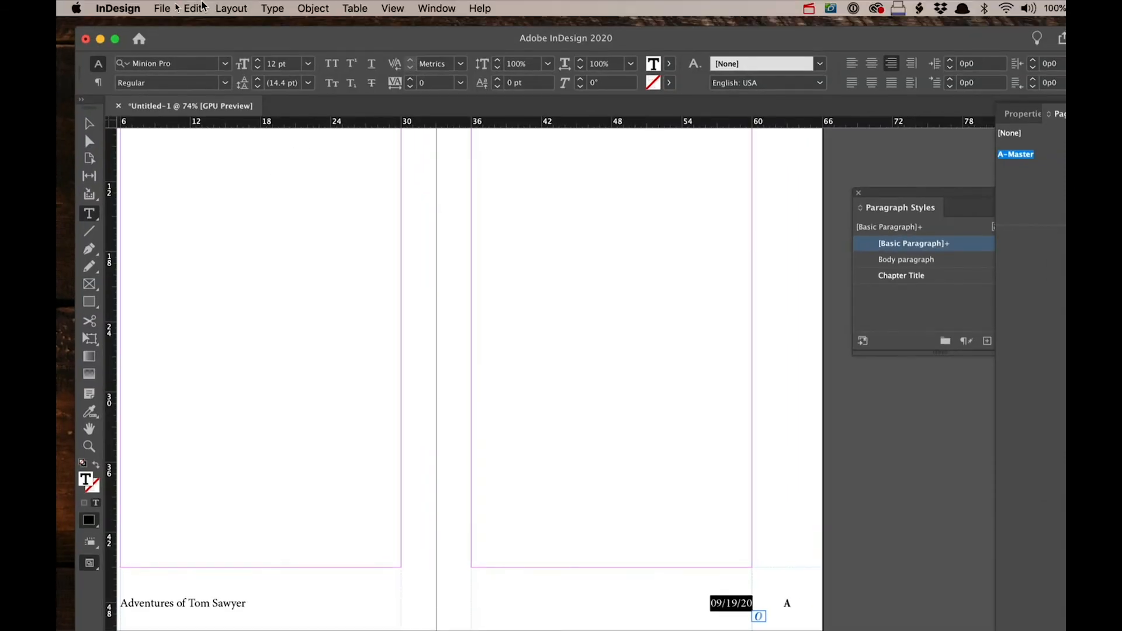
pyautogui.click(272, 8)
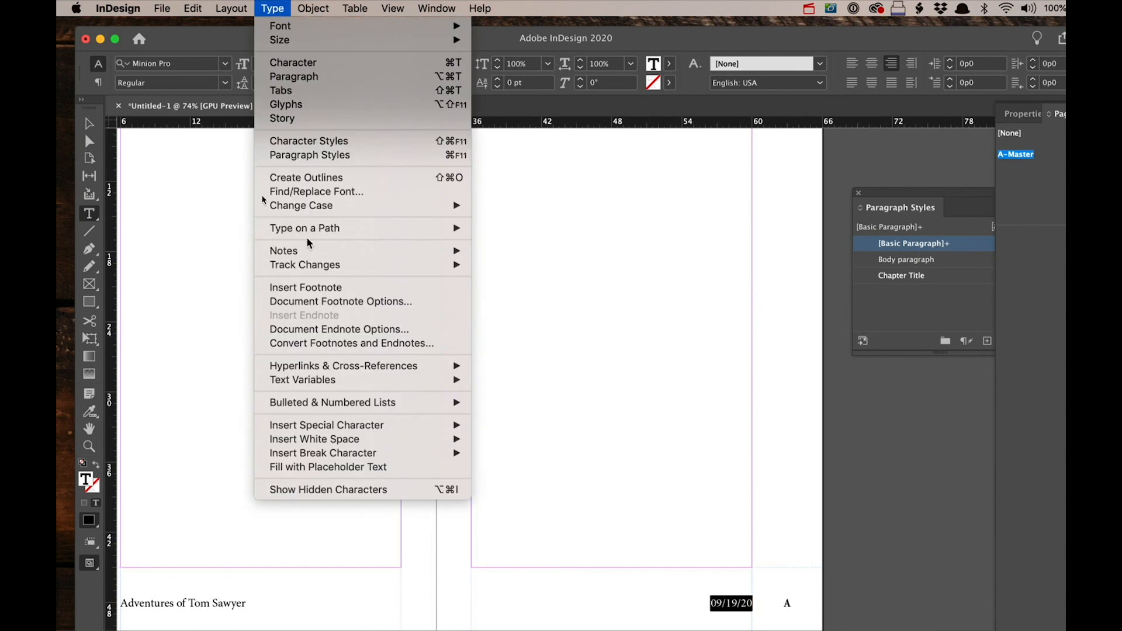
pyautogui.moveTo(326, 381)
pyautogui.moveTo(528, 401)
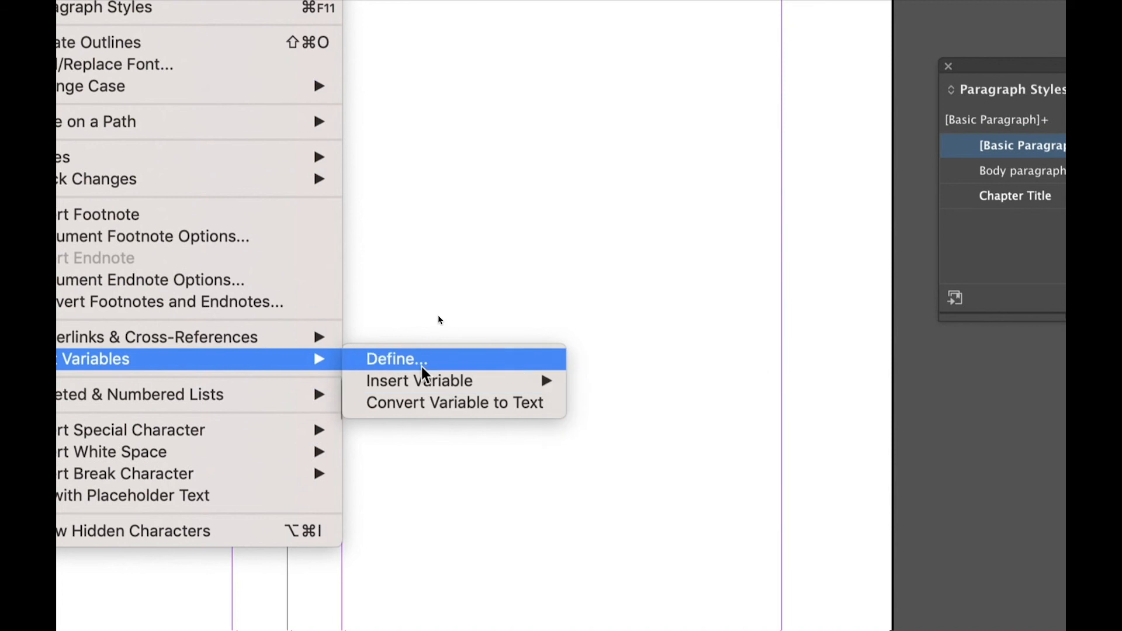
pyautogui.click(404, 367)
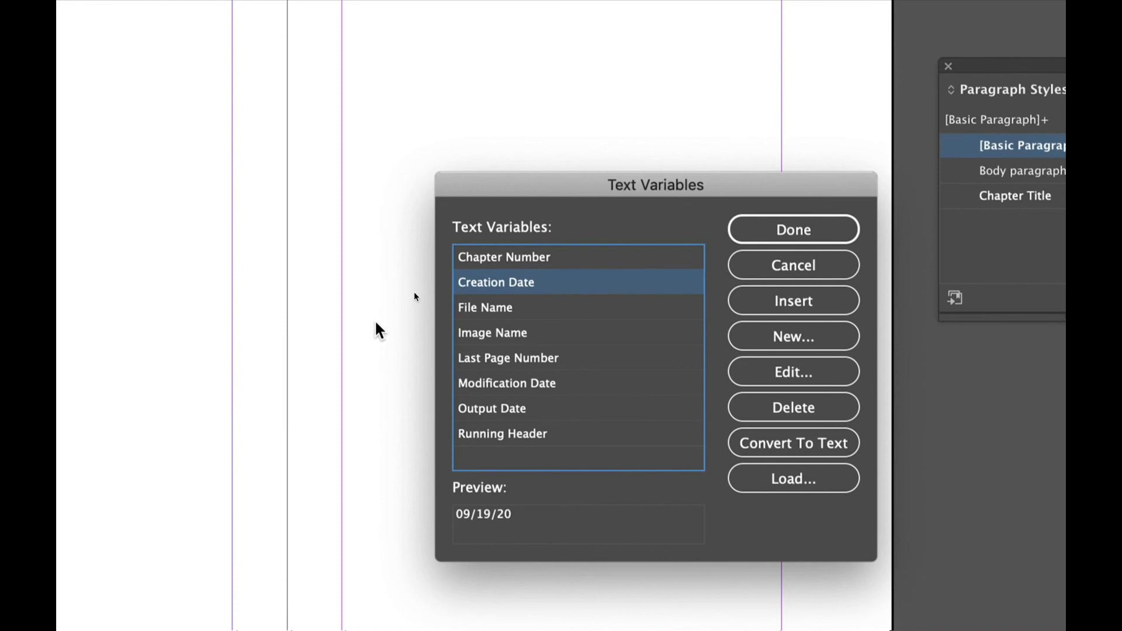
pyautogui.click(757, 337)
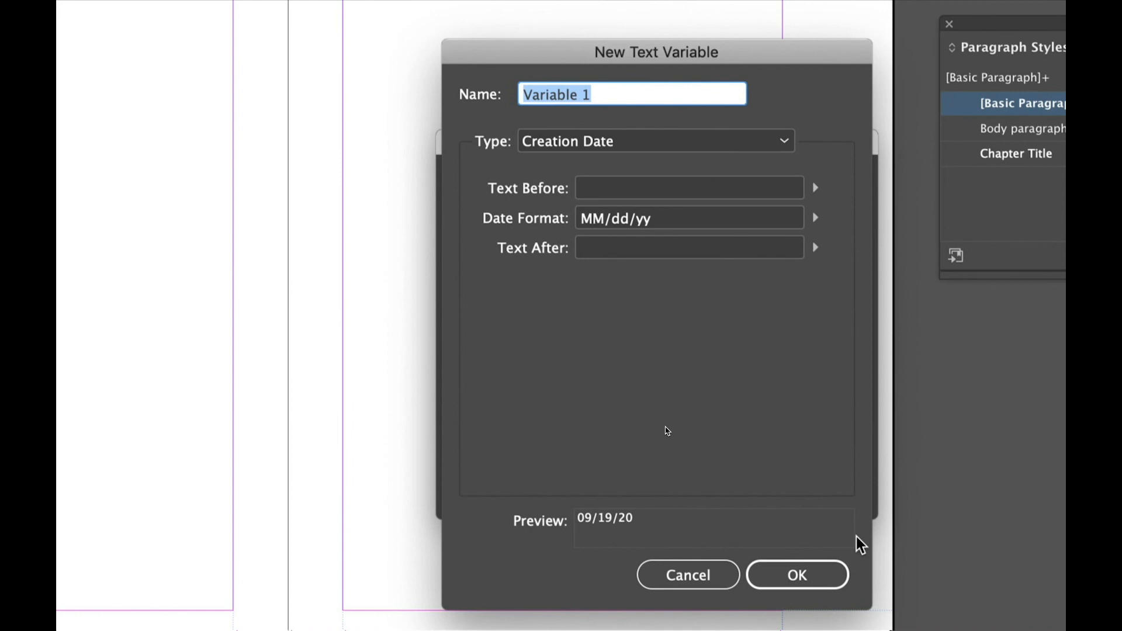
pyautogui.write('Sawyer')
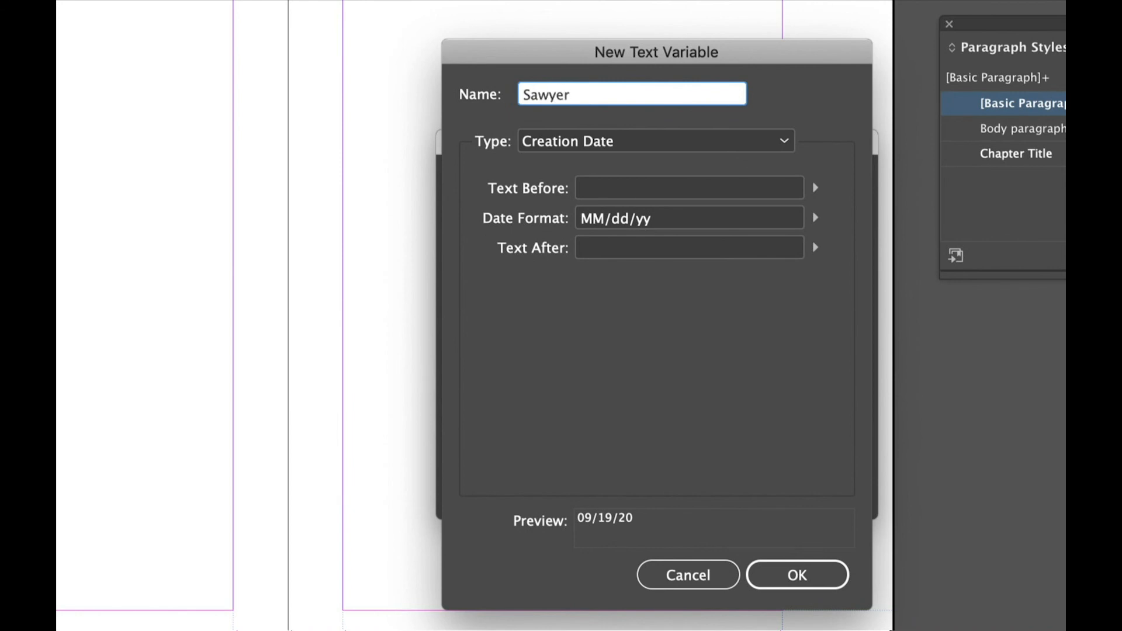
pyautogui.write(' Running Header')
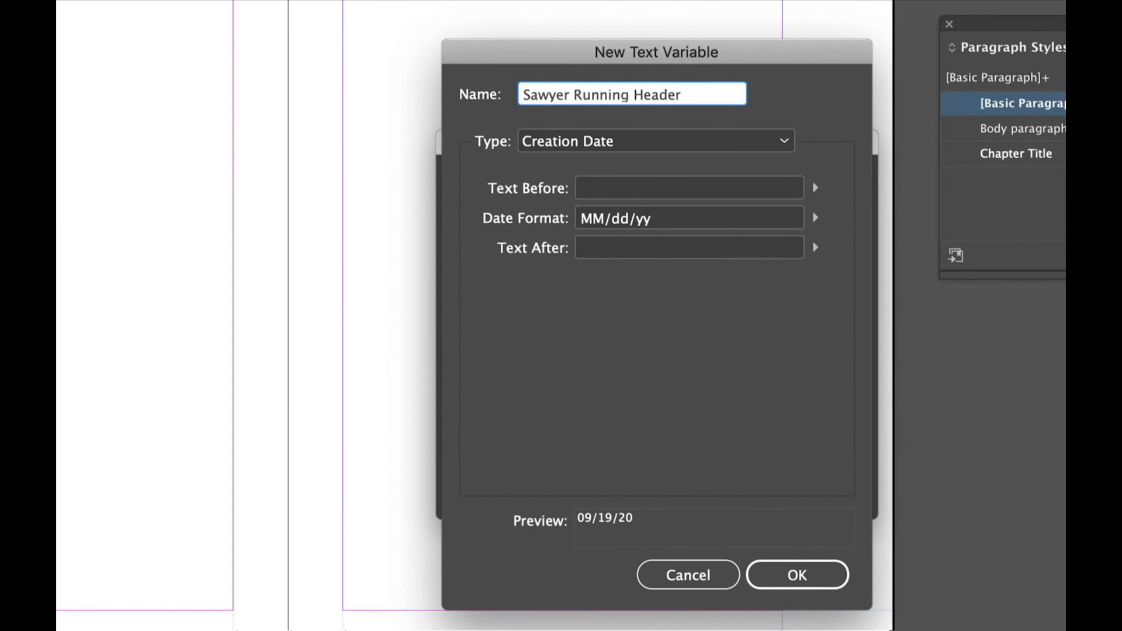
pyautogui.click(782, 143)
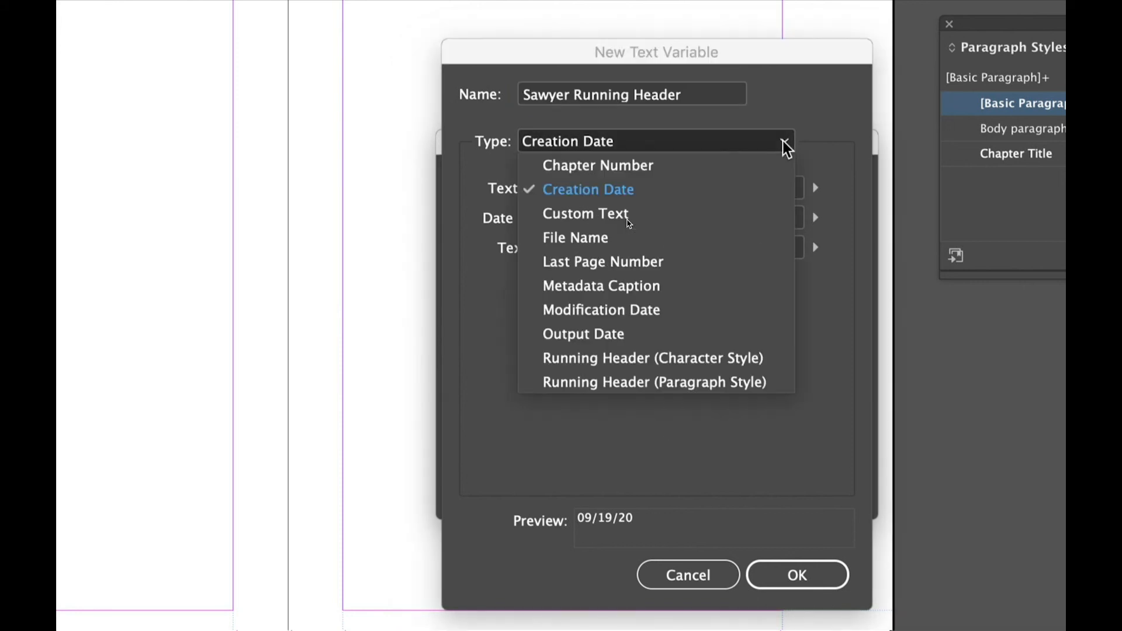
pyautogui.click(530, 382)
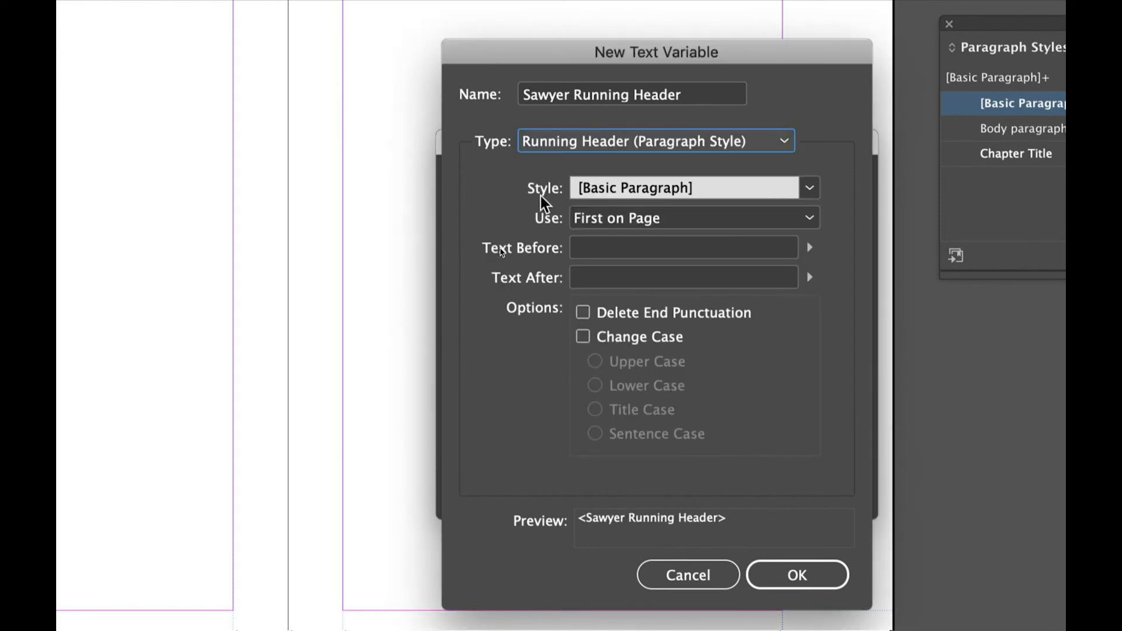
pyautogui.click(809, 187)
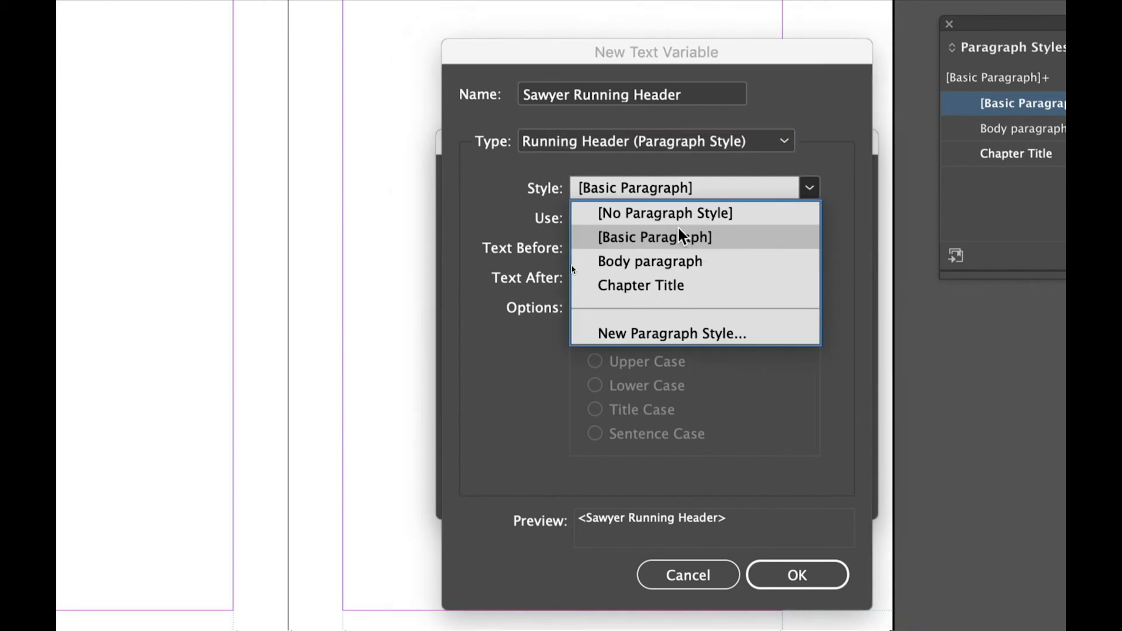
pyautogui.click(644, 287)
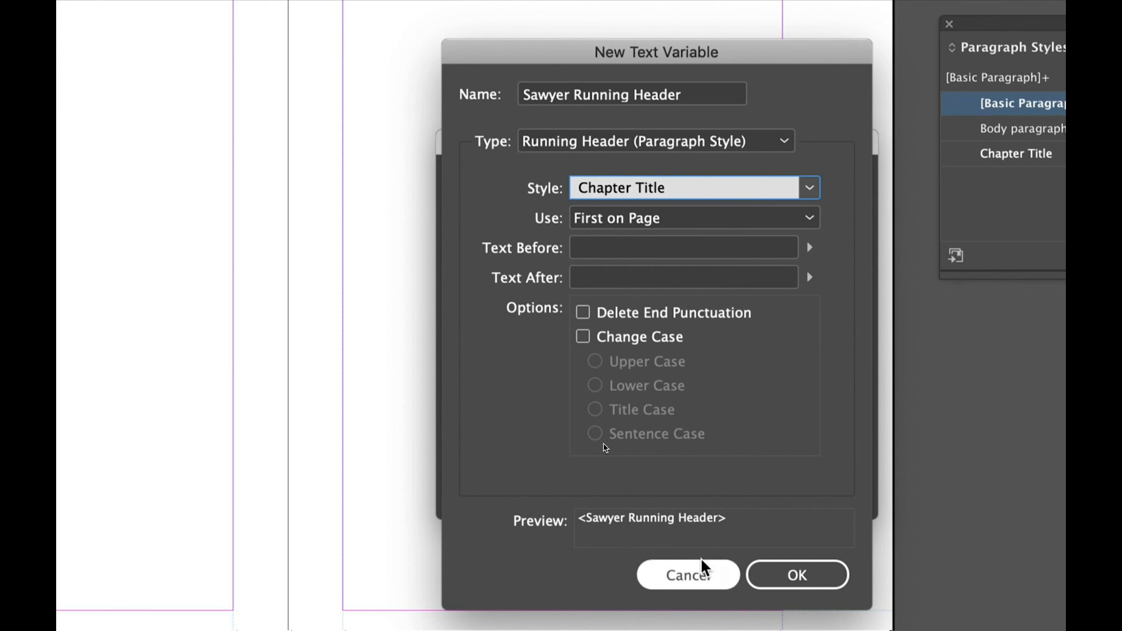
pyautogui.click(780, 577)
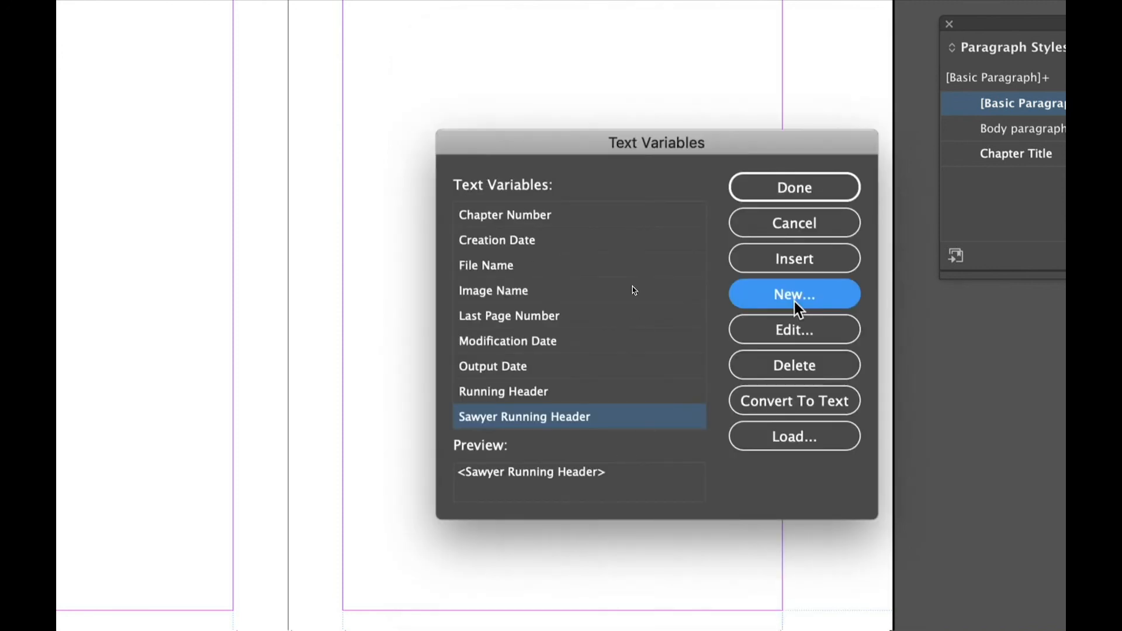
pyautogui.click(787, 258)
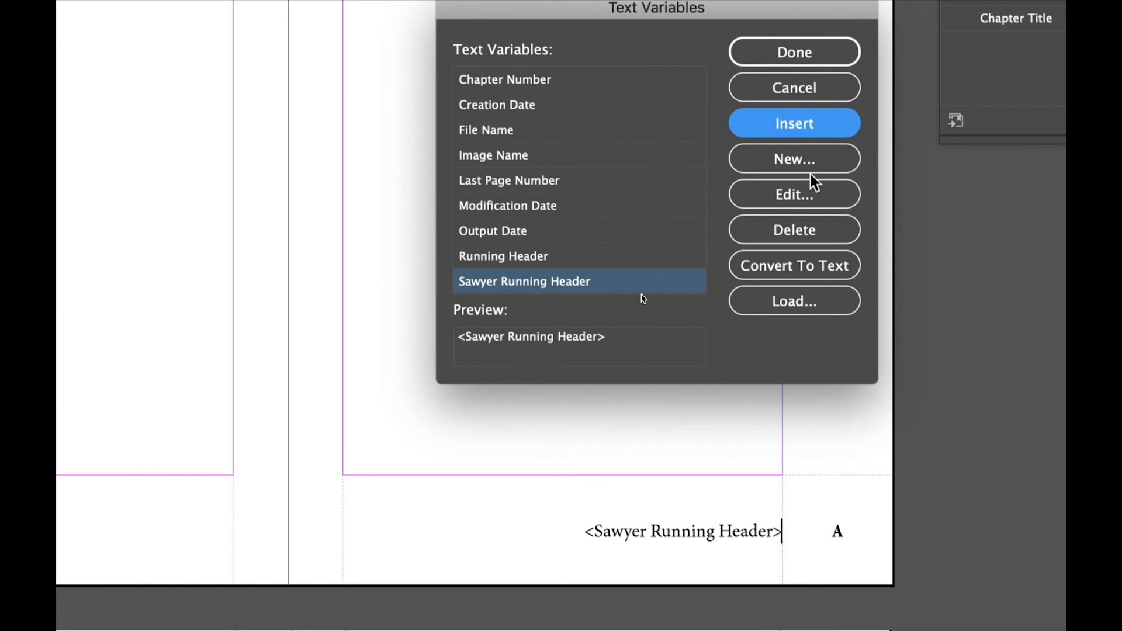
pyautogui.click(805, 52)
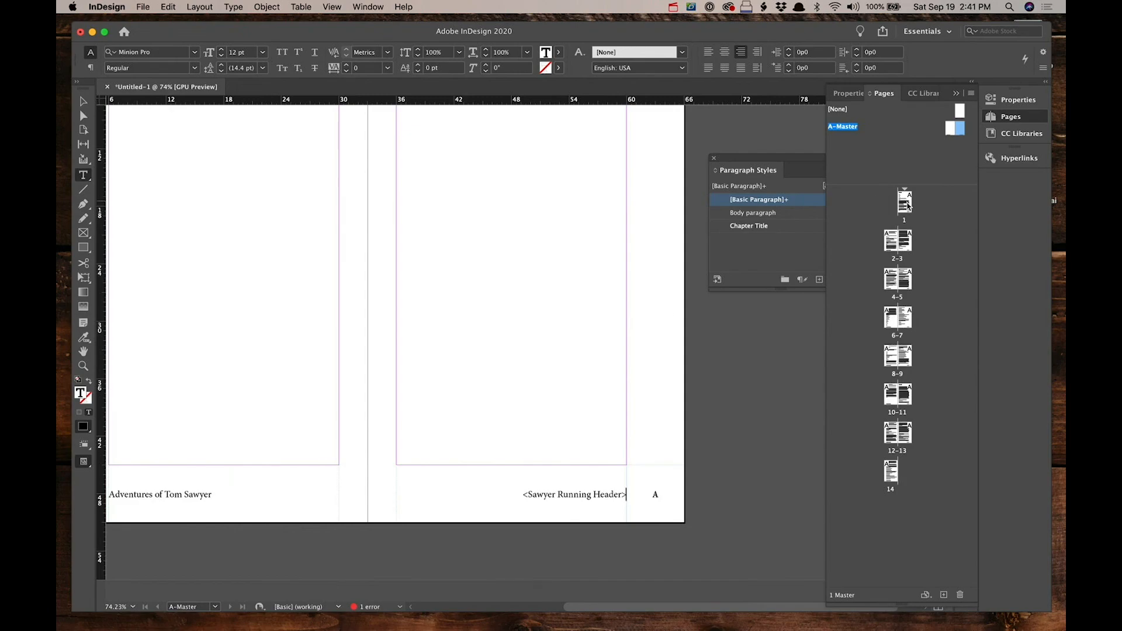
# Step: Scroll through the document pages from page 1 to check the chapter running headers
pyautogui.doubleClick(905, 202)
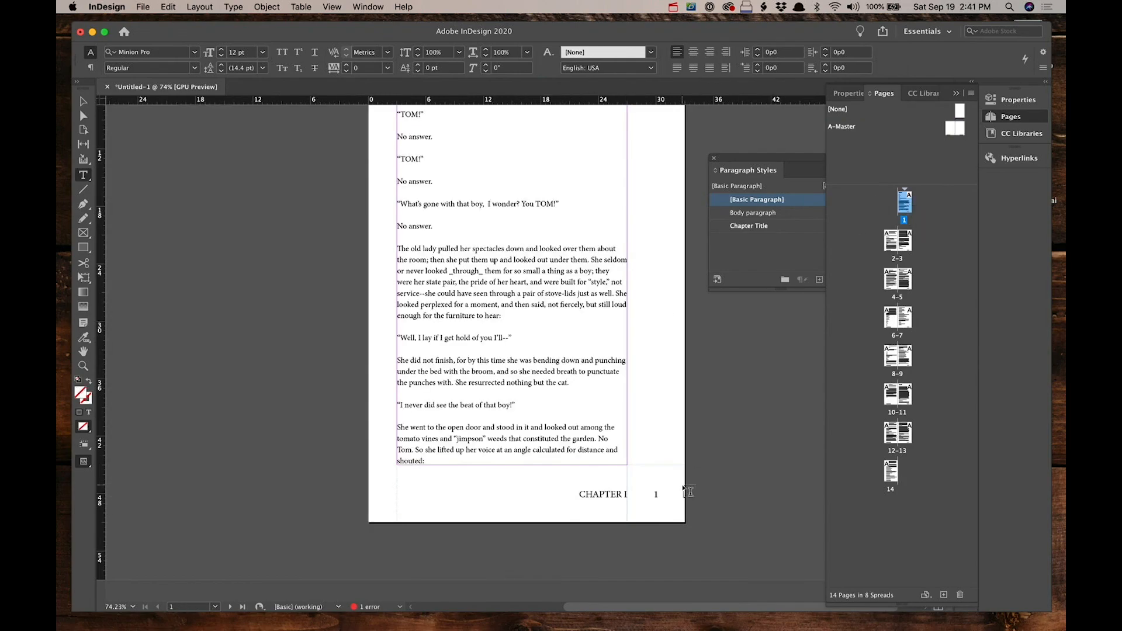
pyautogui.scroll(-15, 608, 526)
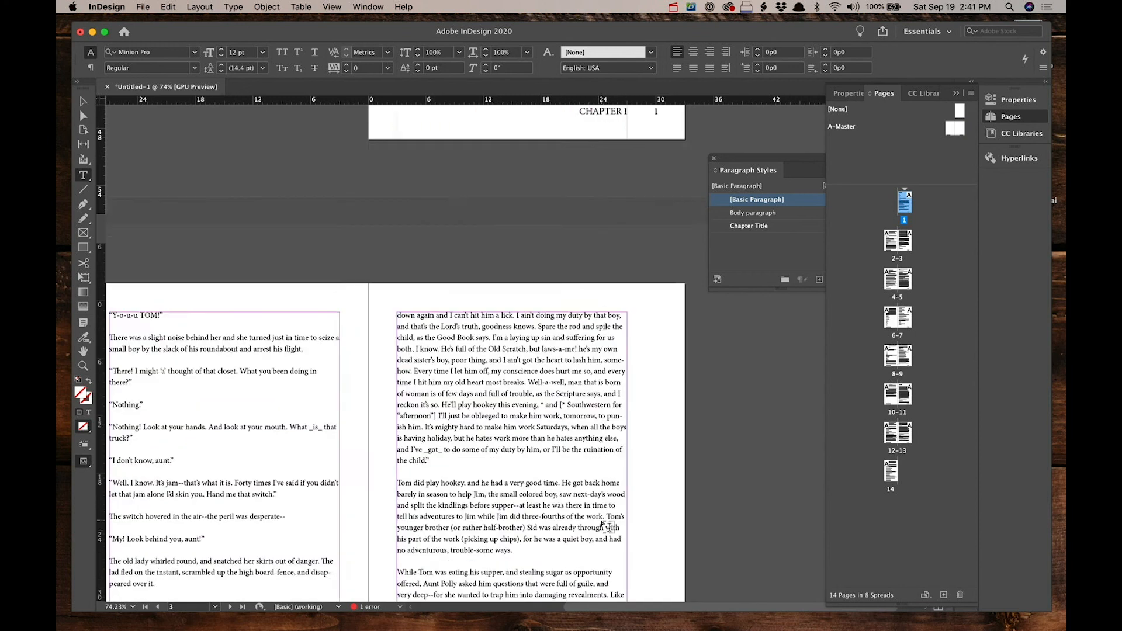
pyautogui.scroll(-15, 606, 522)
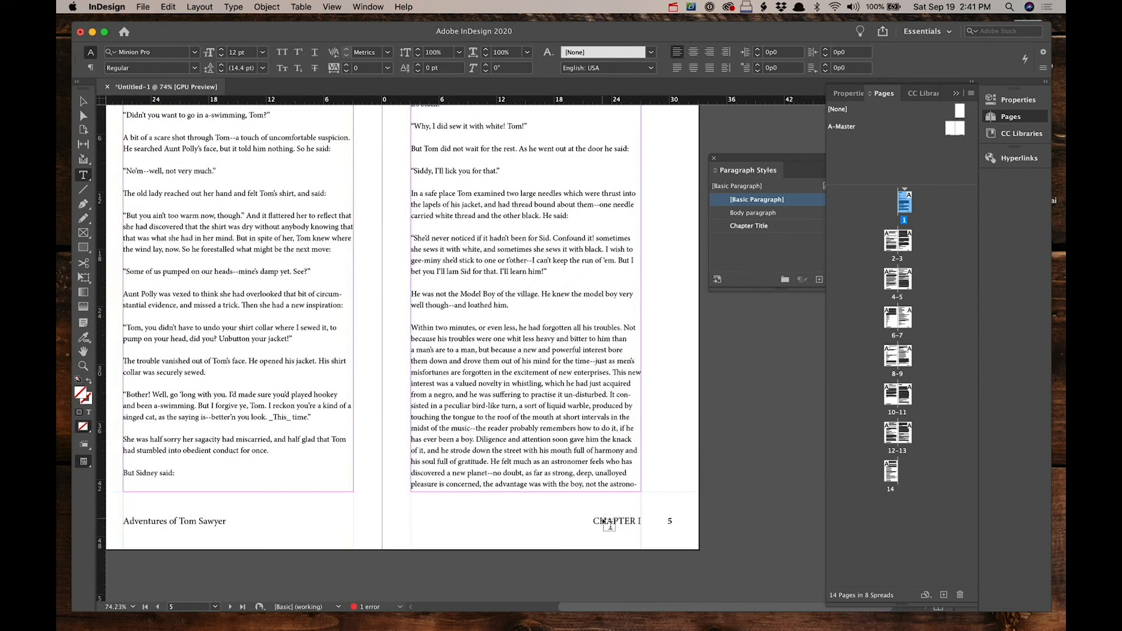
pyautogui.scroll(-15, 608, 545)
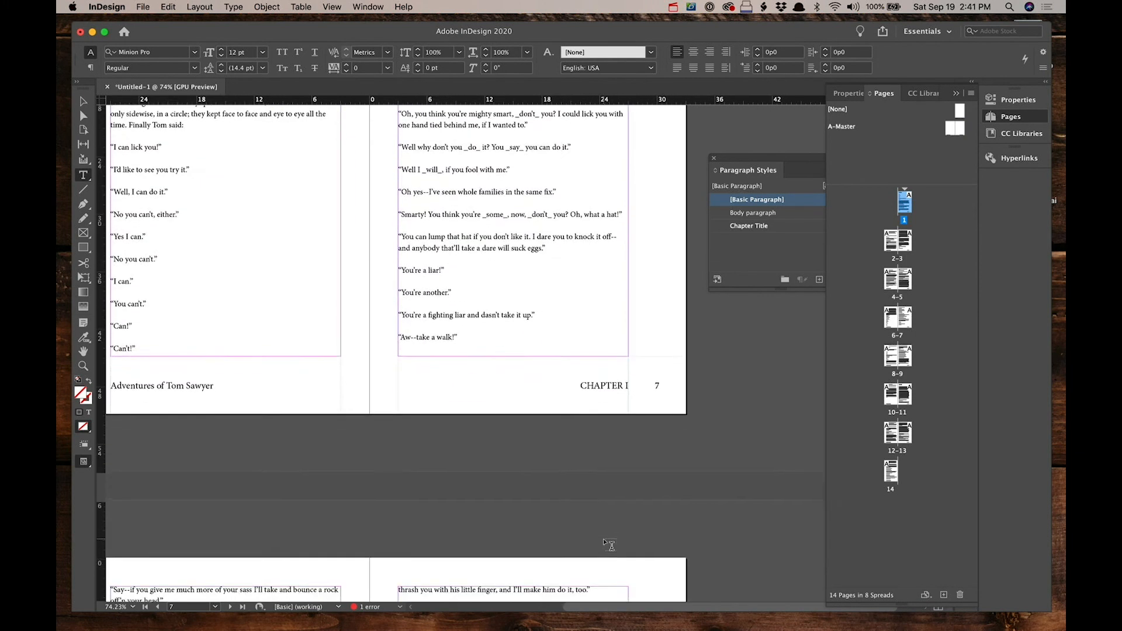
pyautogui.scroll(-15, 607, 545)
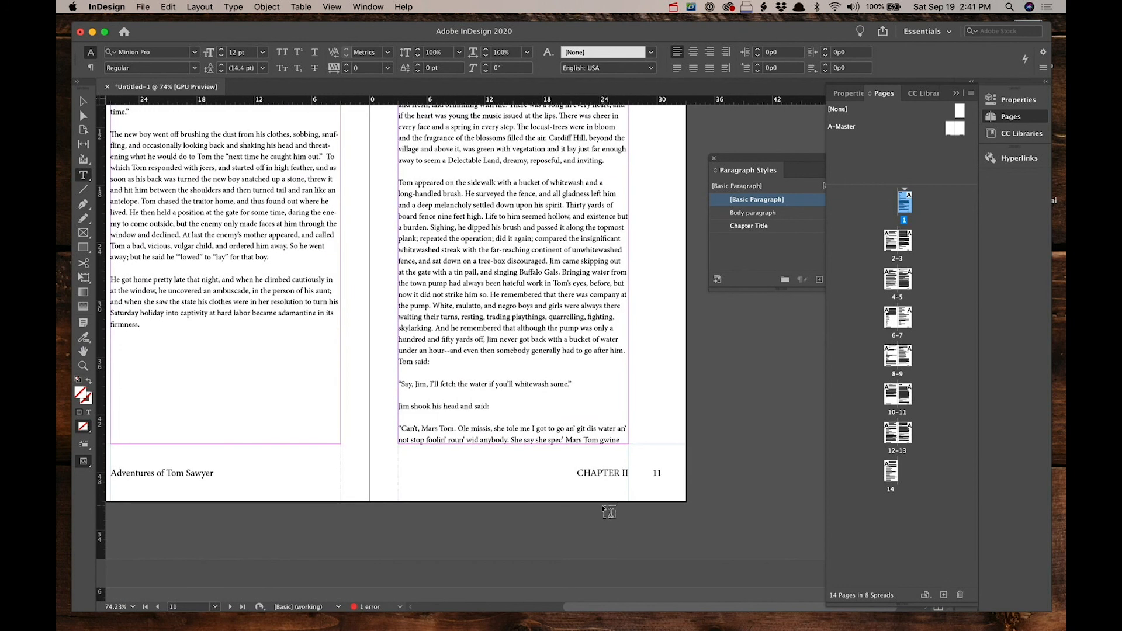
pyautogui.scroll(-15, 608, 512)
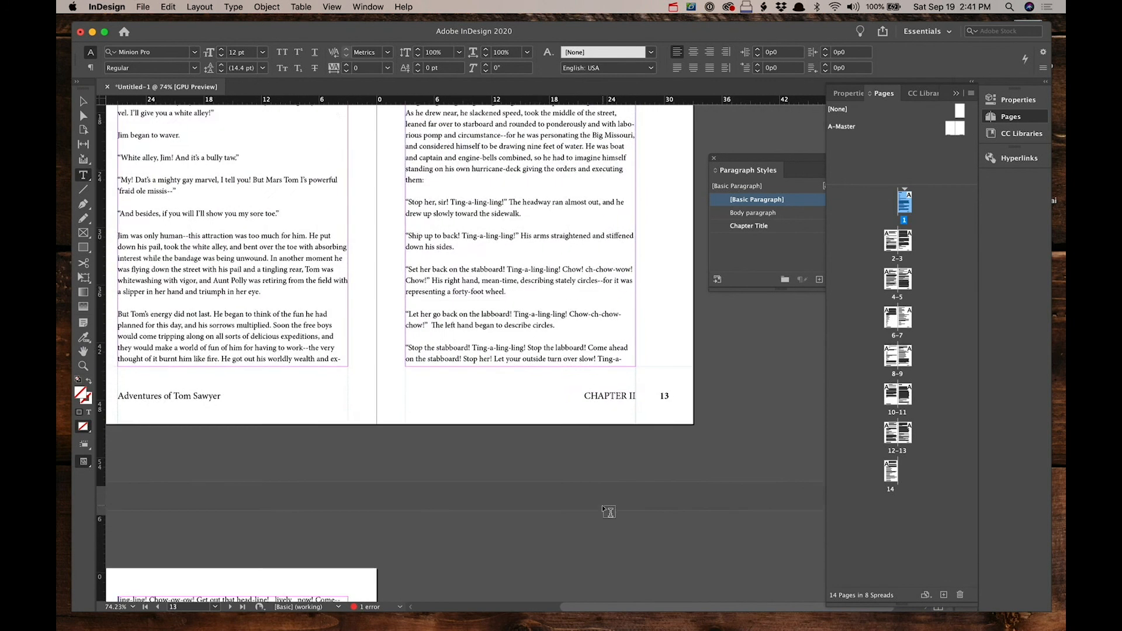
pyautogui.scroll(-3, 602, 507)
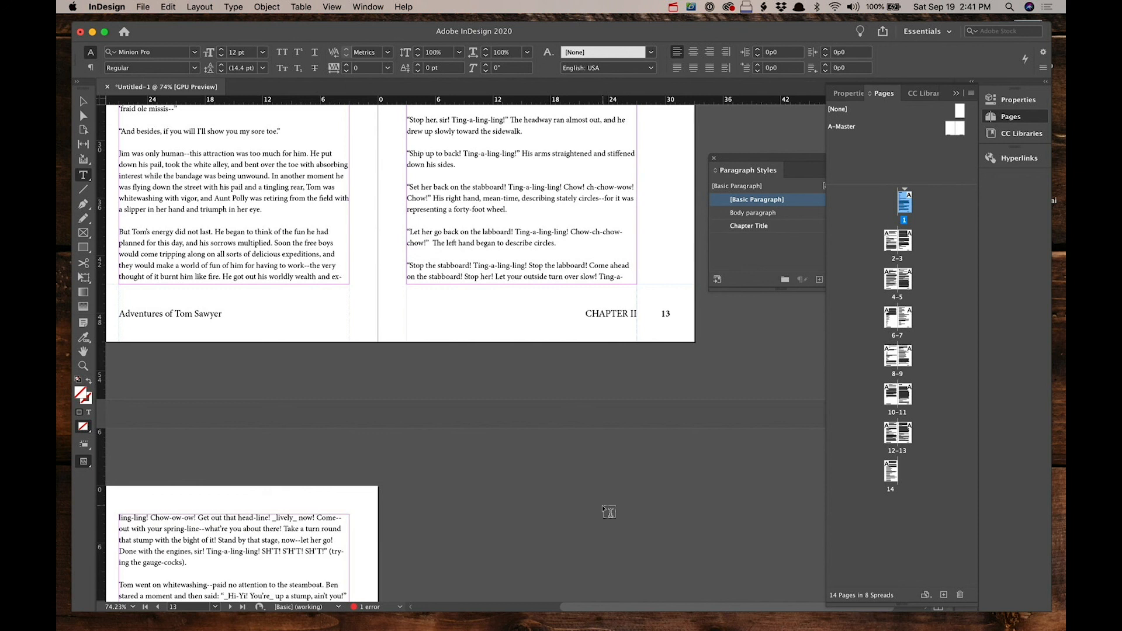
pyautogui.scroll(15, 602, 505)
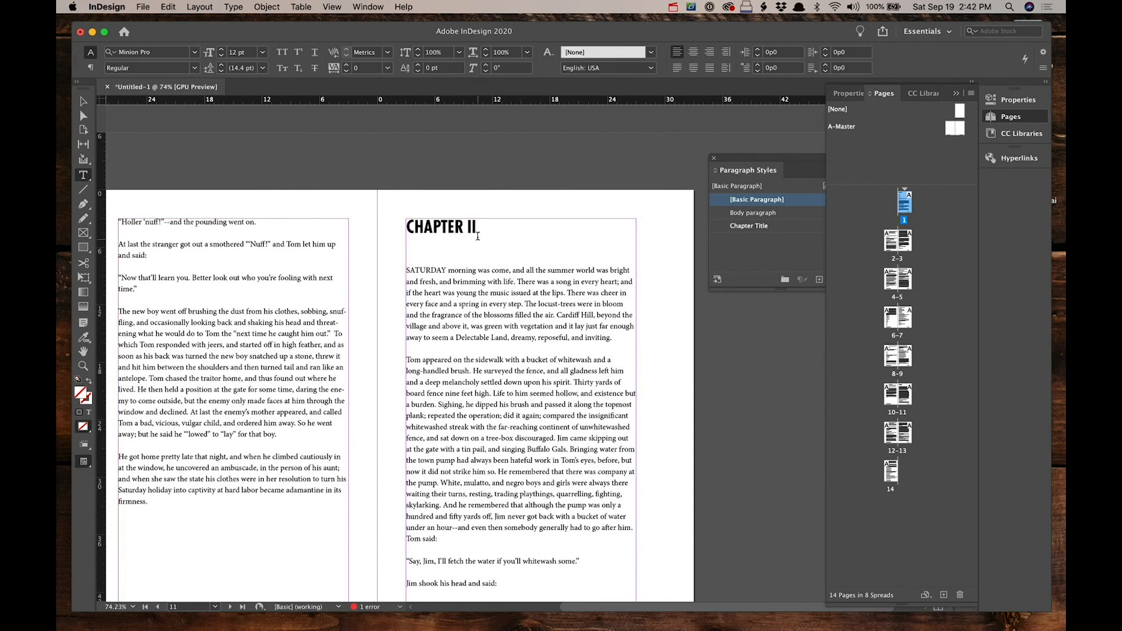
# Step: Go to the A-Master spread and open the Sawyer Running Header text variable for editing
pyautogui.scroll(-10, 588, 314)
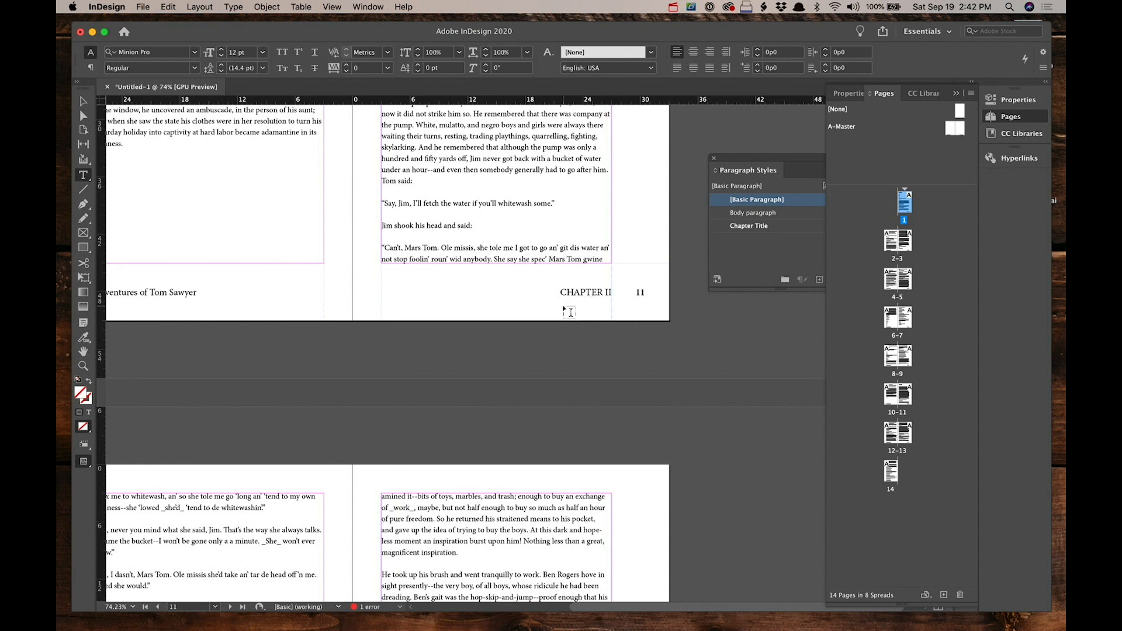
pyautogui.hscroll(-5, 576, 306)
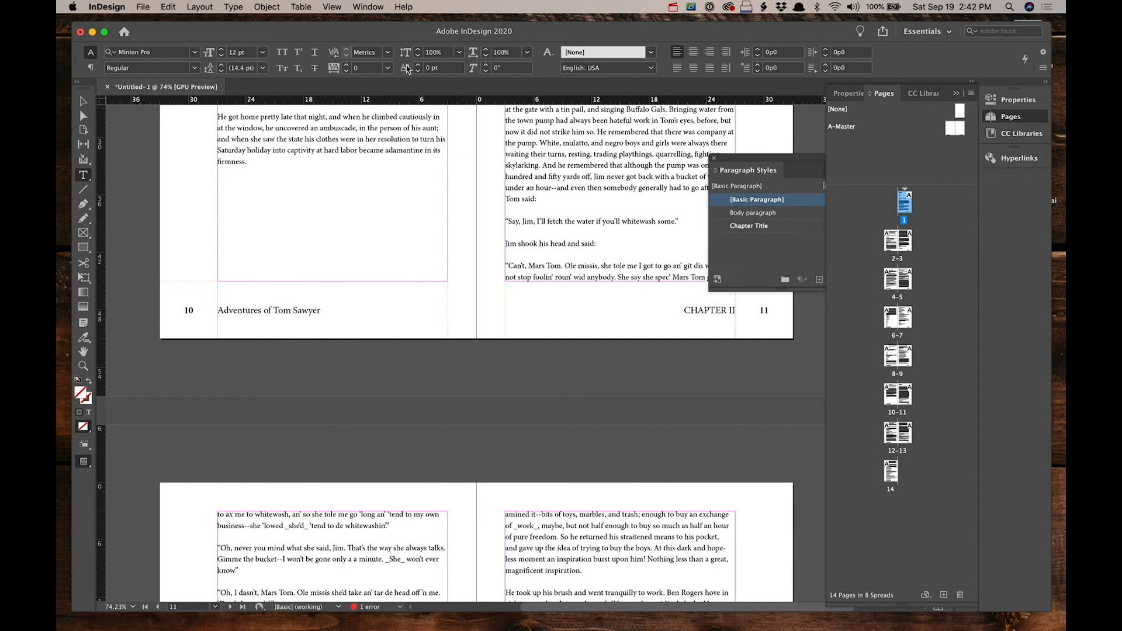
pyautogui.doubleClick(959, 130)
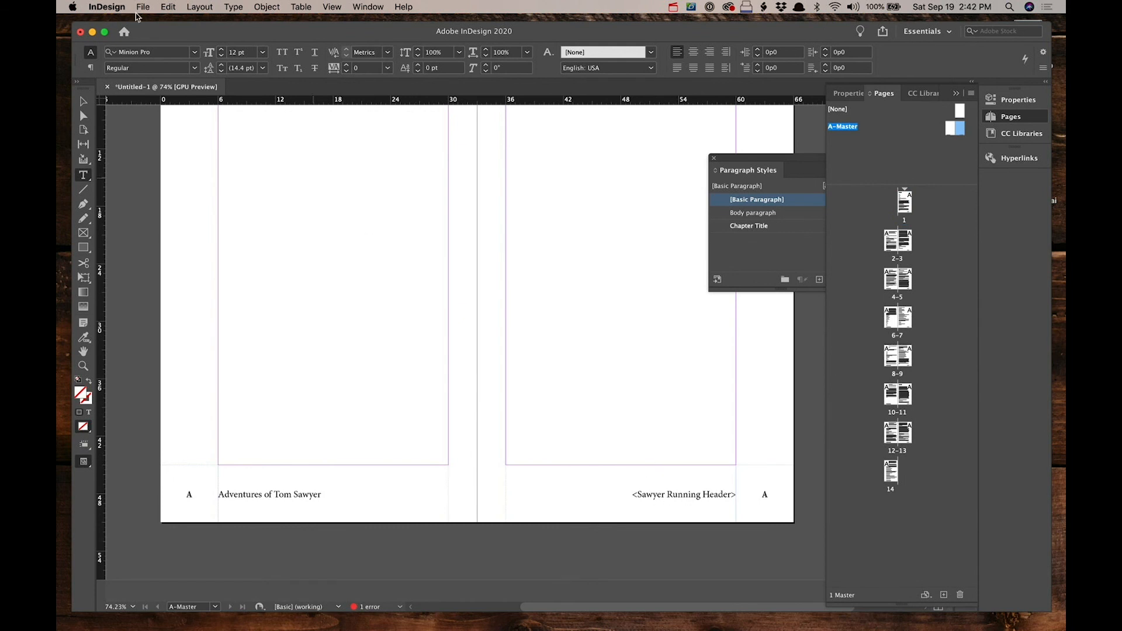
pyautogui.click(199, 6)
pyautogui.moveTo(233, 7)
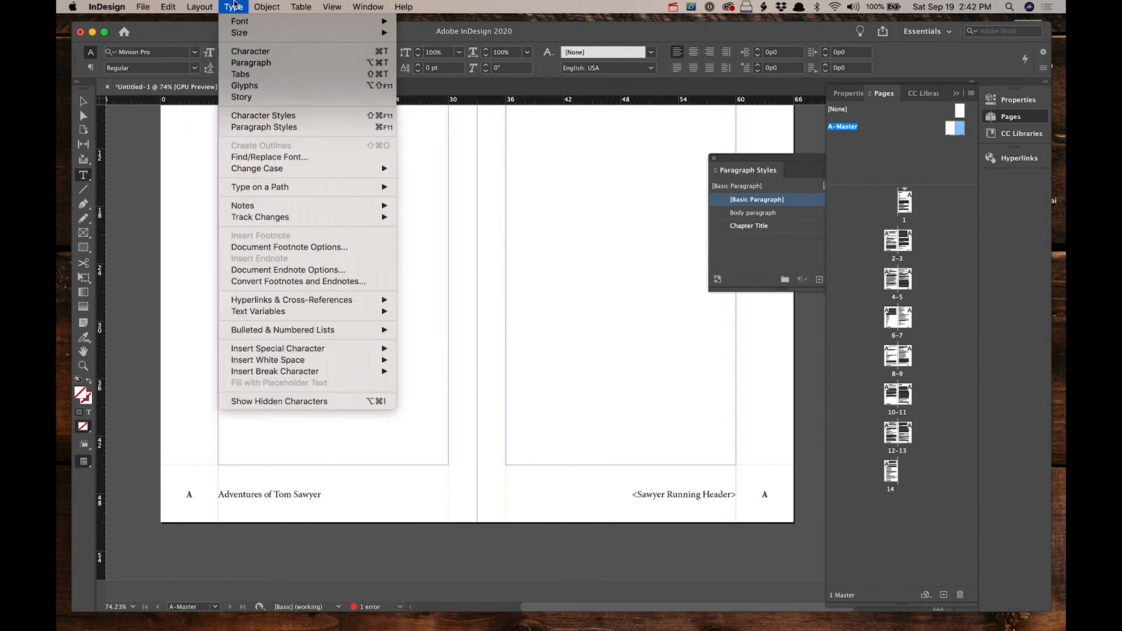
pyautogui.moveTo(253, 316)
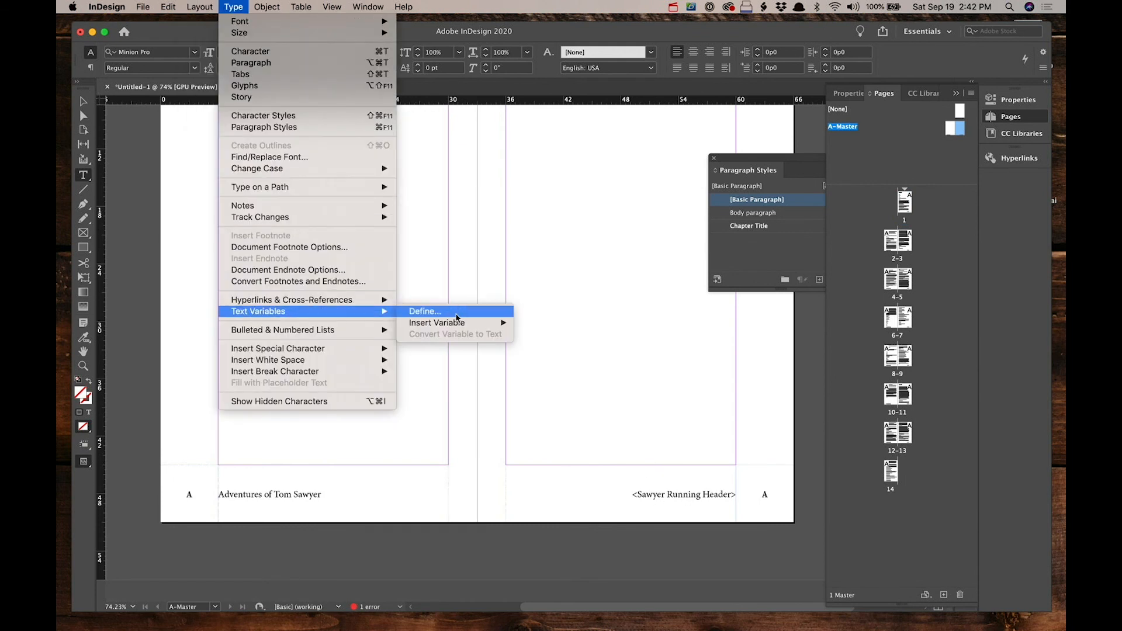
pyautogui.click(456, 315)
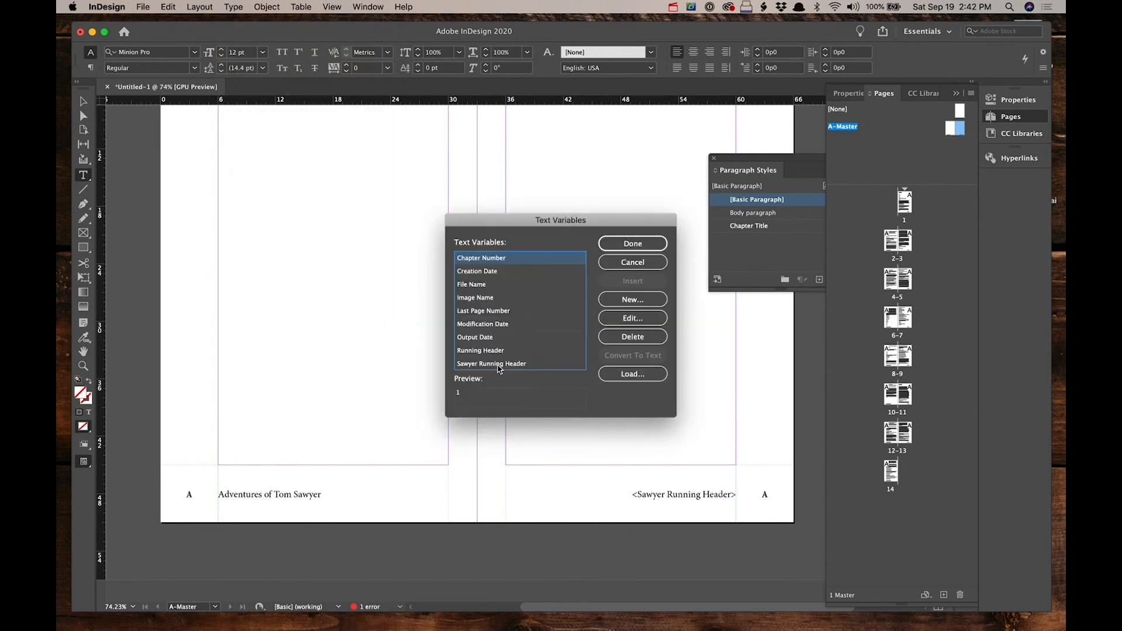
pyautogui.click(498, 365)
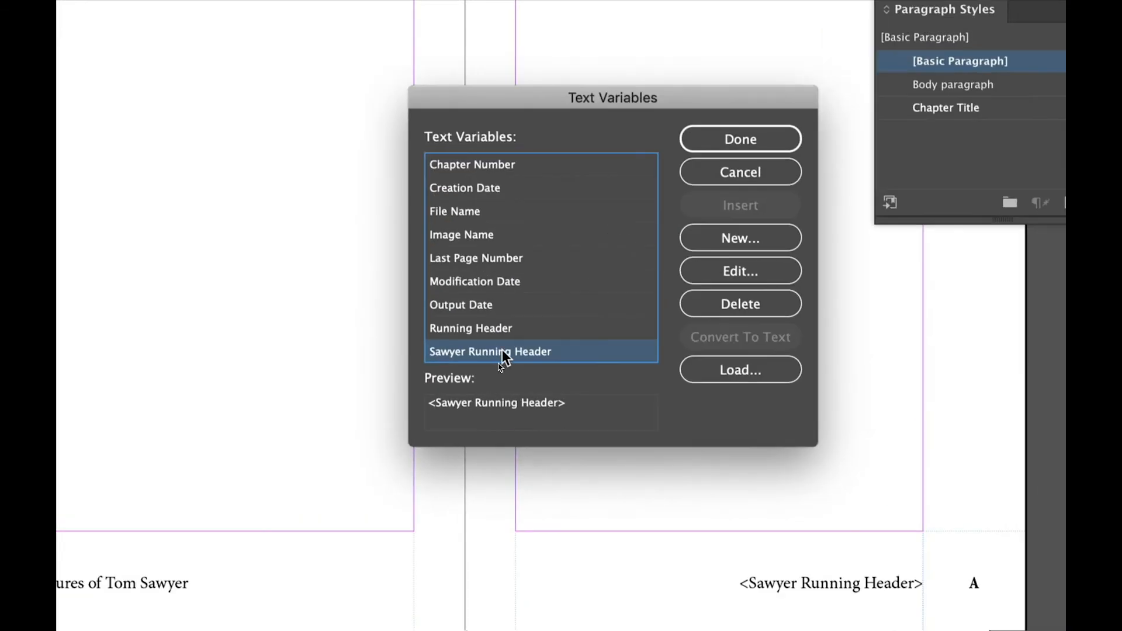
pyautogui.doubleClick(502, 352)
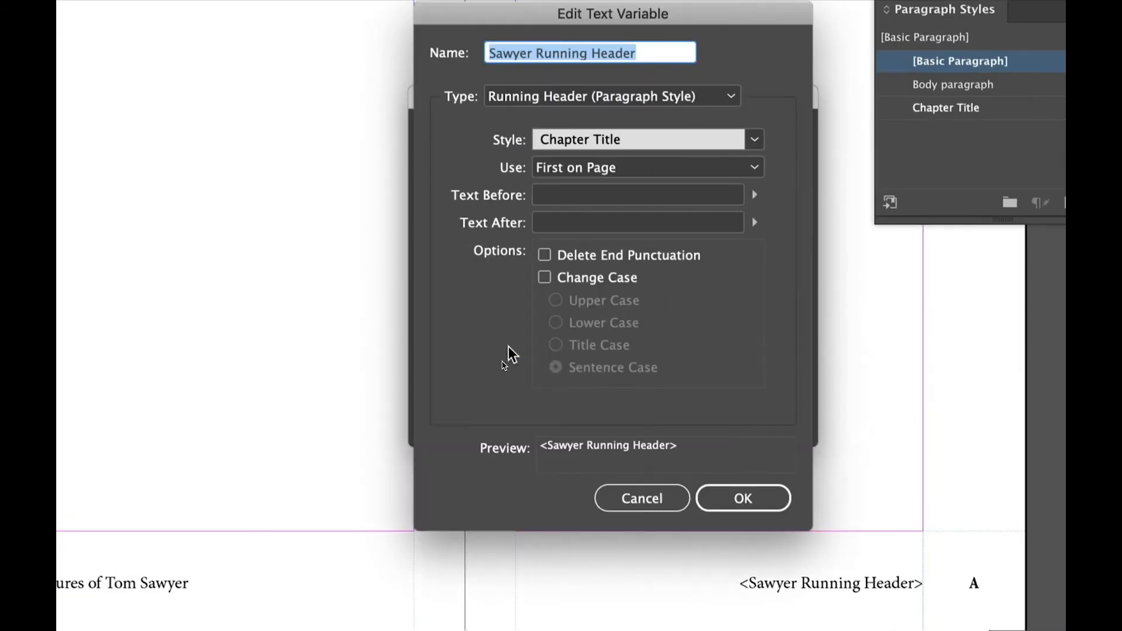
# Step: Try enabling the Change Case option for the Sawyer Running Header variable, then clear it again
pyautogui.click(545, 281)
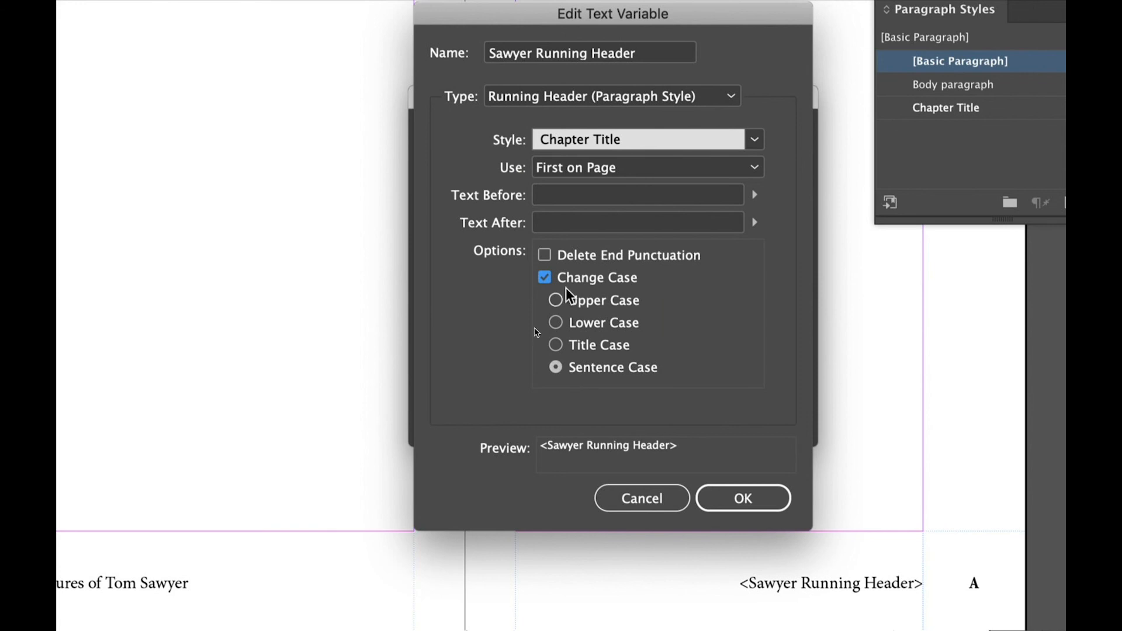
pyautogui.click(545, 277)
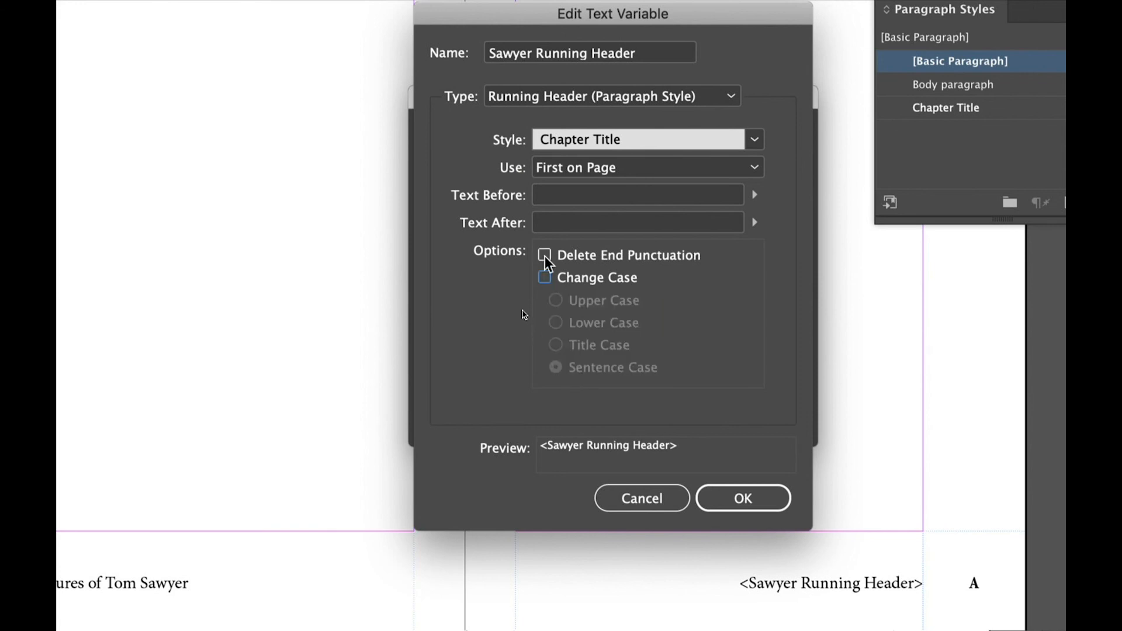